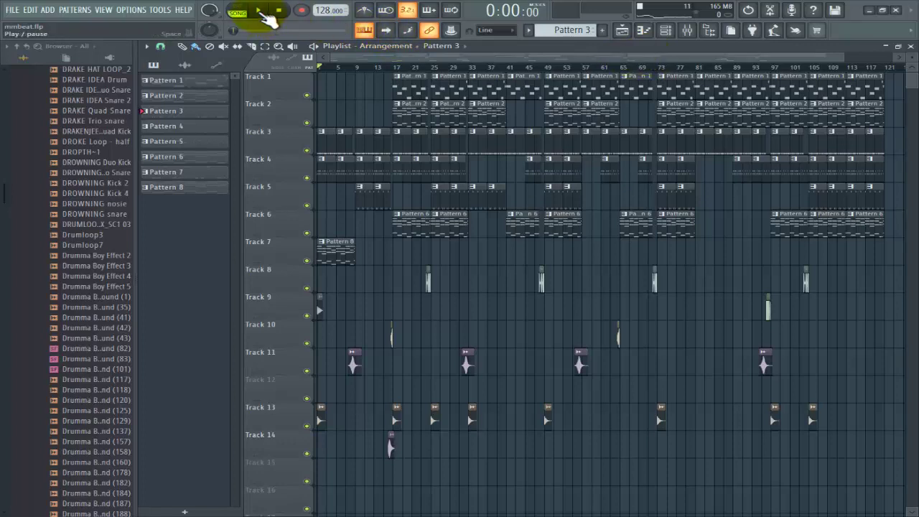
- Play the mmbeat arrangement in song mode and look over how its patterns are laid out in the Playlist
left_click(260, 12)
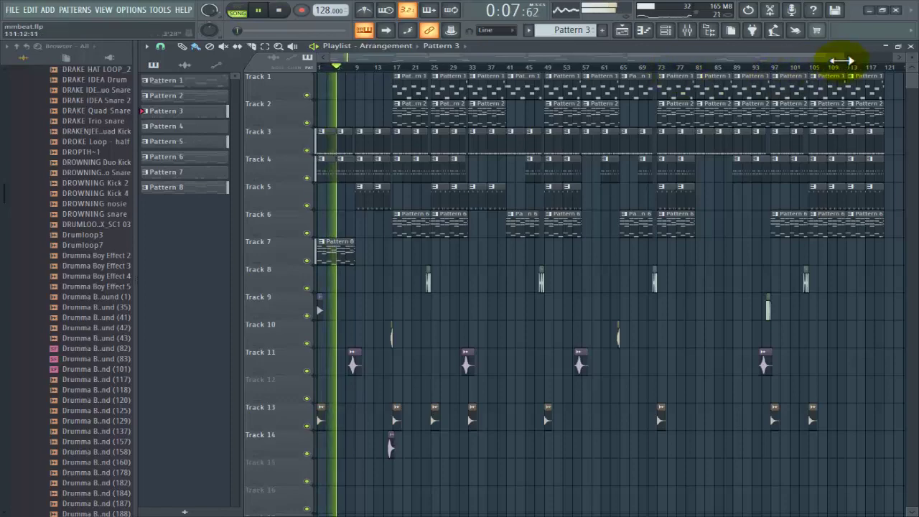
left_click_drag(842, 61, 635, 61)
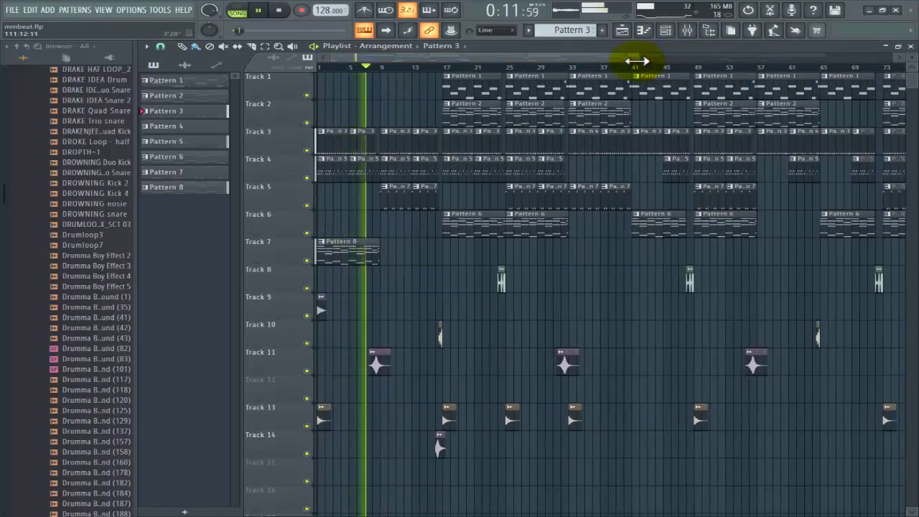
left_click_drag(636, 61, 687, 58)
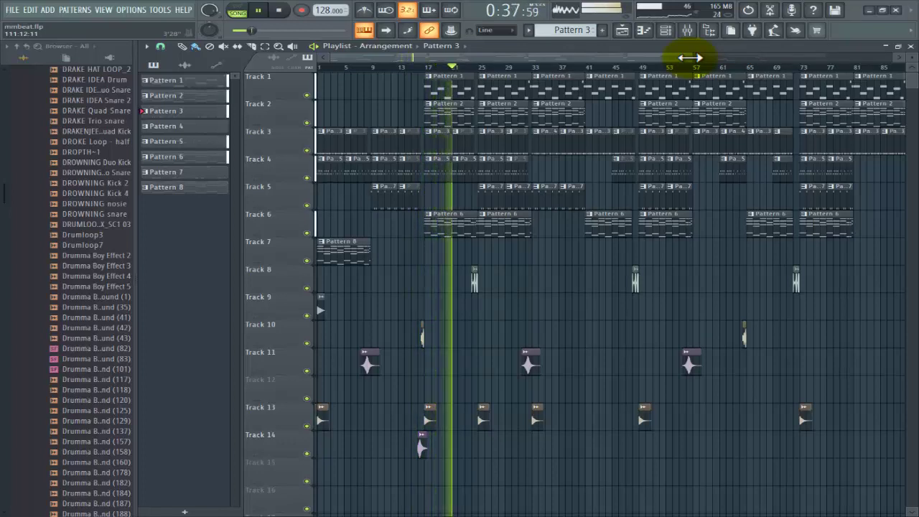
key("space")
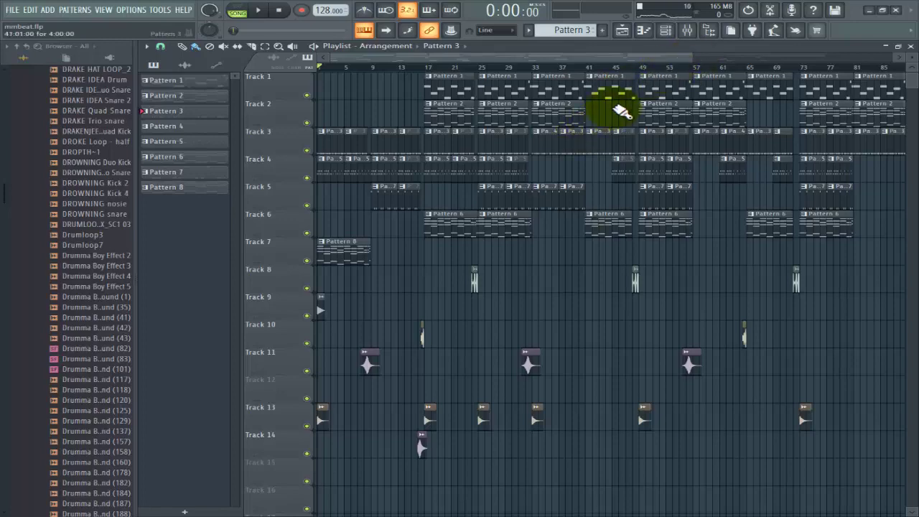
left_click_drag(694, 57, 872, 56)
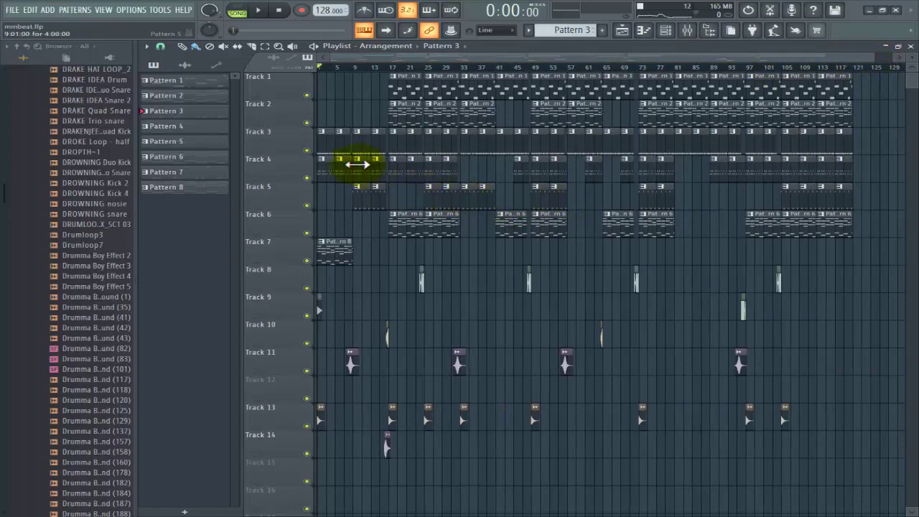
- Open the Channel rack for Pattern 3 and start playing that pattern on its own
left_click(668, 30)
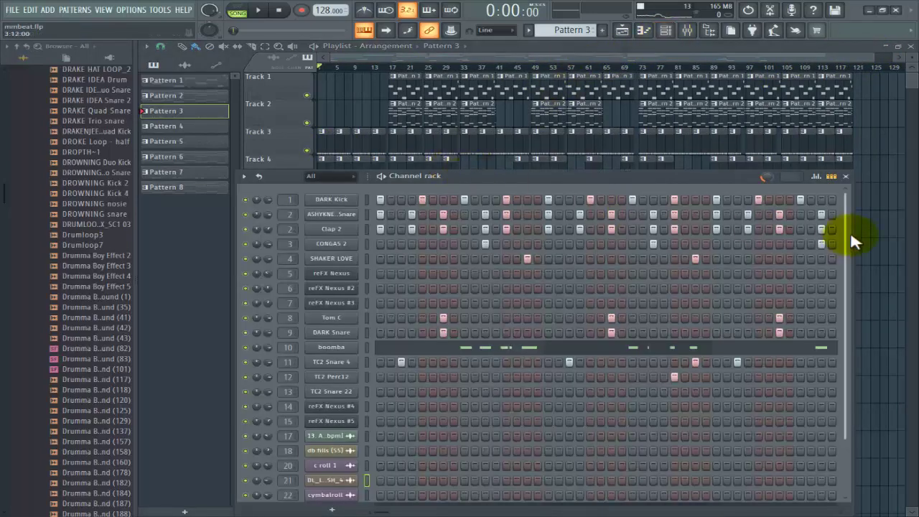
scroll(849, 234, "up", 1)
scroll(849, 234, "down", 1)
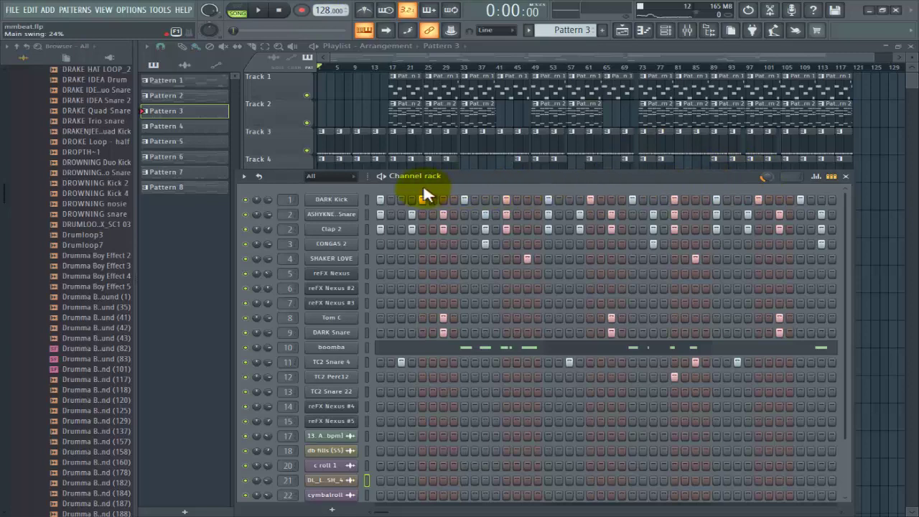
left_click(381, 176)
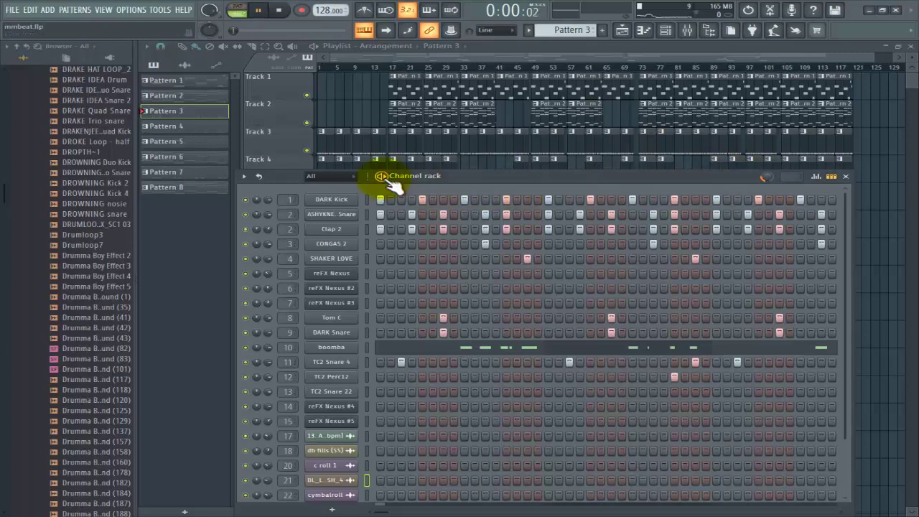
- Reposition and widen the Channel rack to show more of Pattern 3's steps while it plays, and stop playback
left_click_drag(491, 174, 434, 79)
scroll(503, 117, "down", 2)
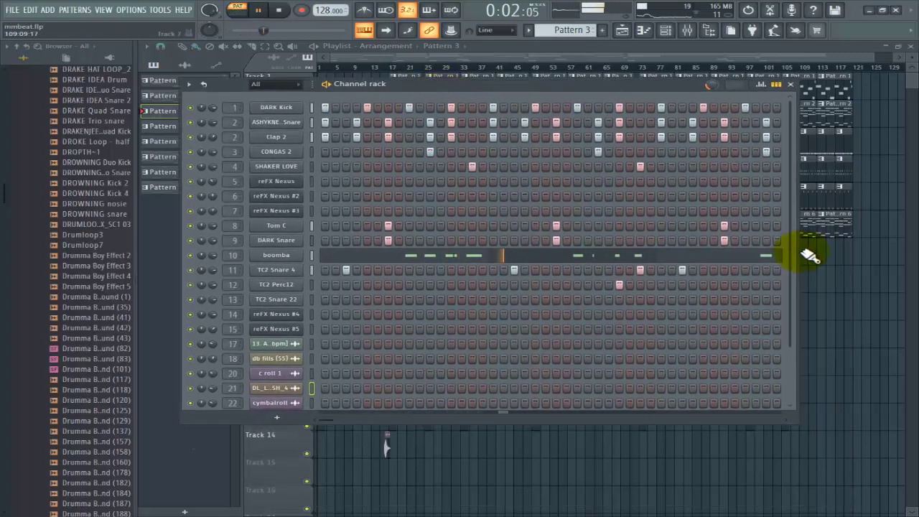
left_click_drag(791, 314, 918, 252)
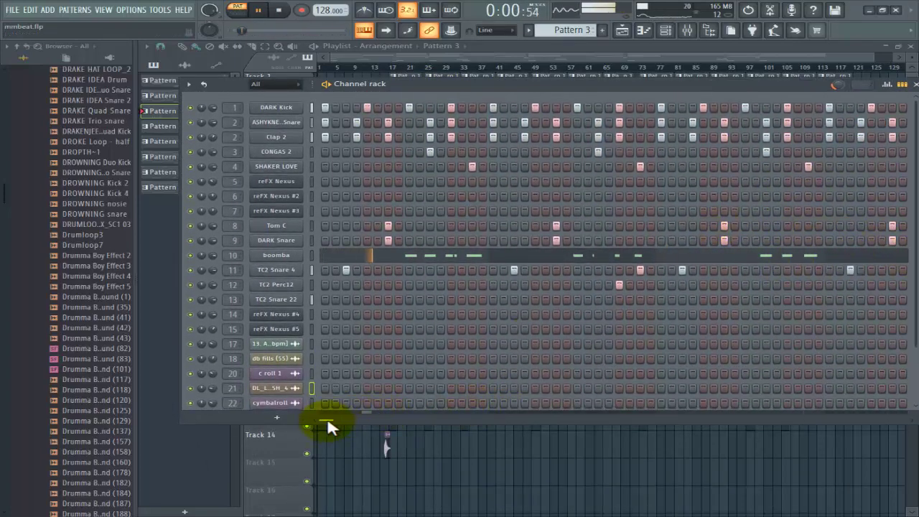
left_click_drag(327, 419, 308, 421)
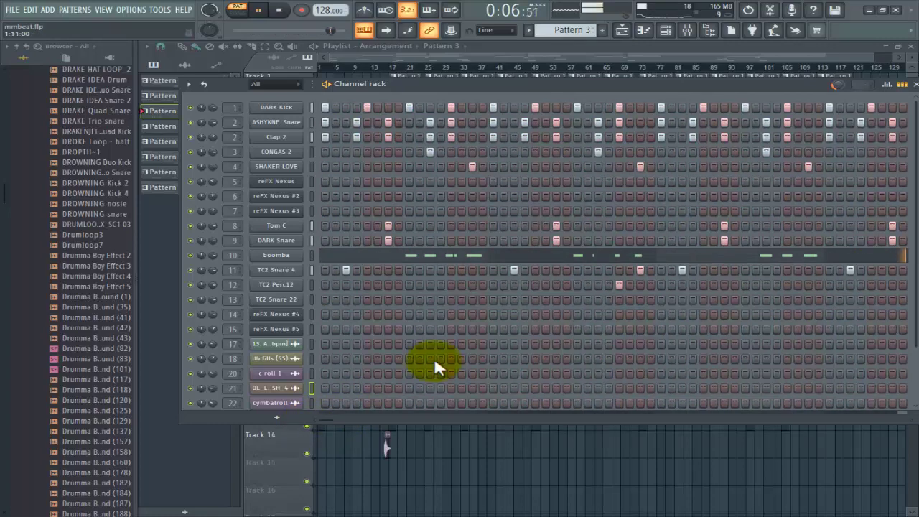
key("space")
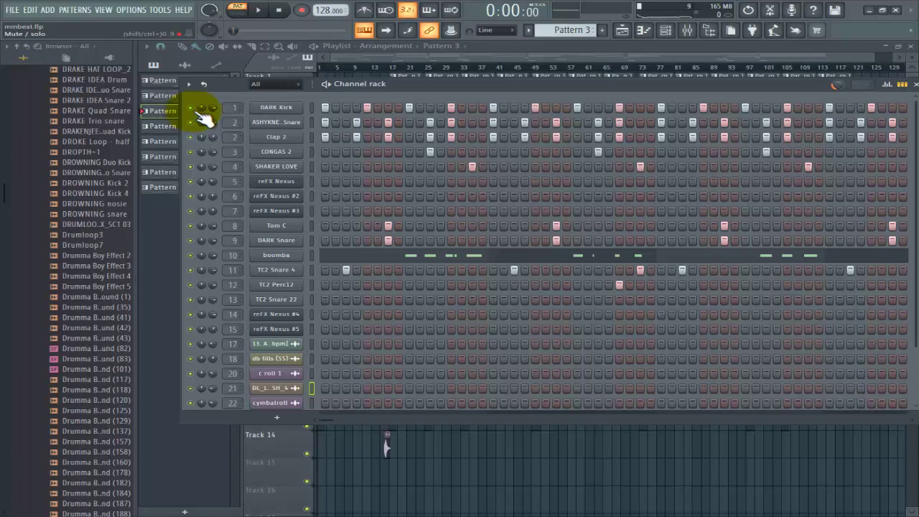
- Audition the DARK Kick channel of Pattern 3 in solo
left_click_drag(323, 106, 347, 115)
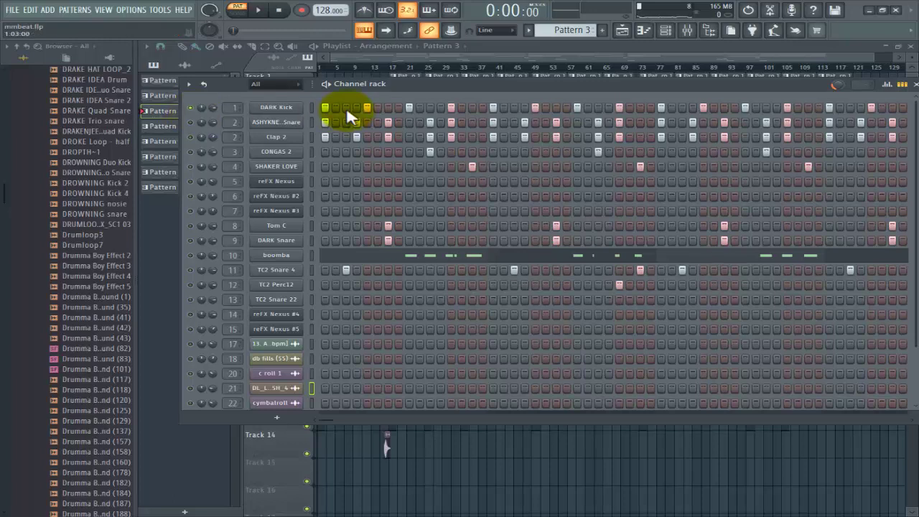
key("space")
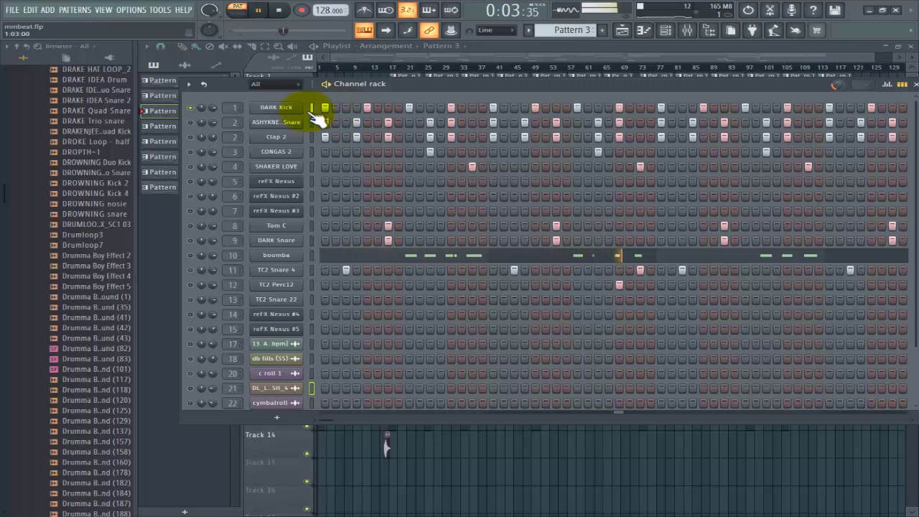
key("space")
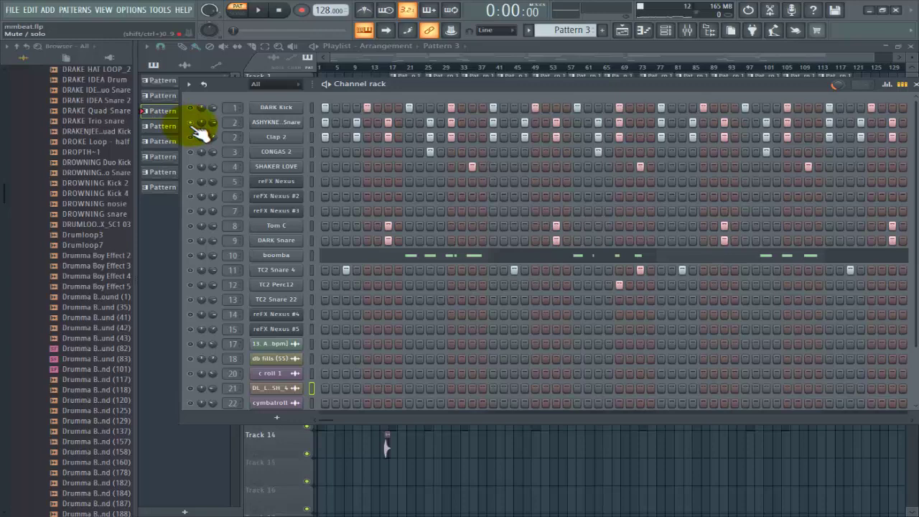
- Audition the ASHYKNEE Snare in solo, comparing its sample with the fade-out at 0% and with the fade-out restored
key("space")
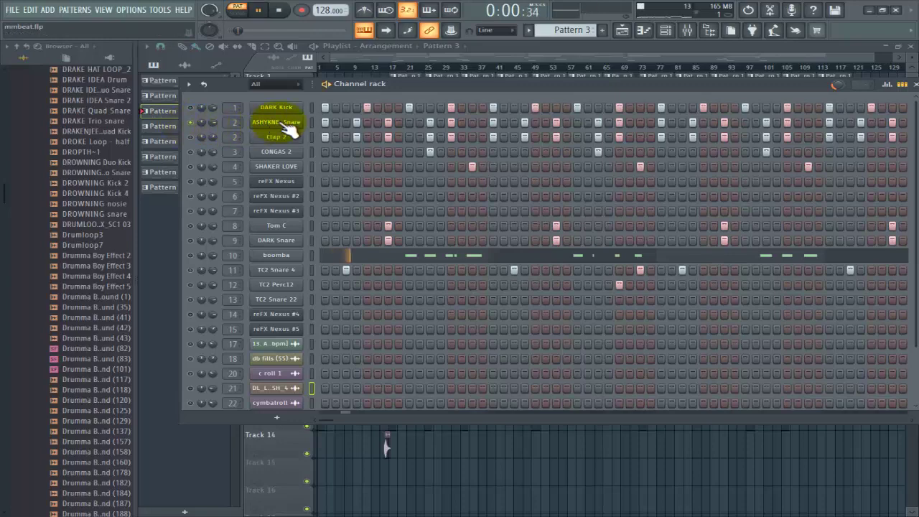
key("space")
left_click(284, 123)
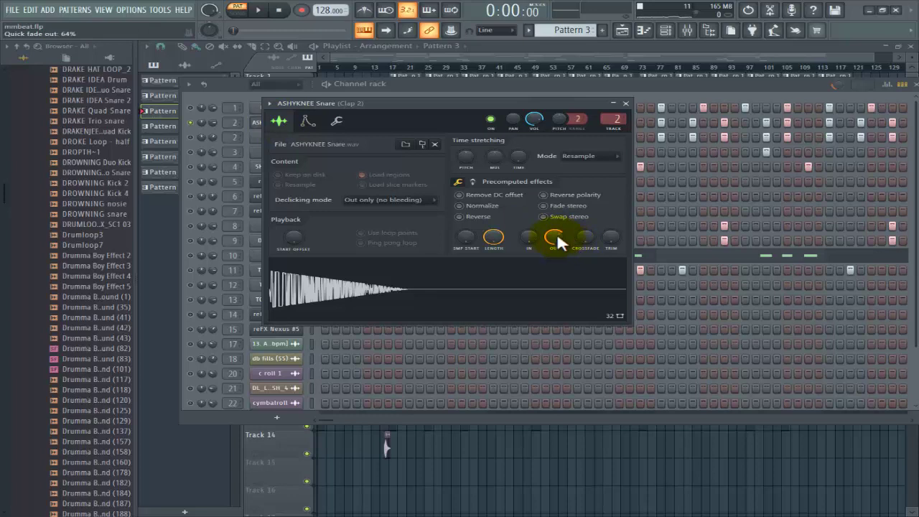
left_click_drag(557, 233, 566, 399)
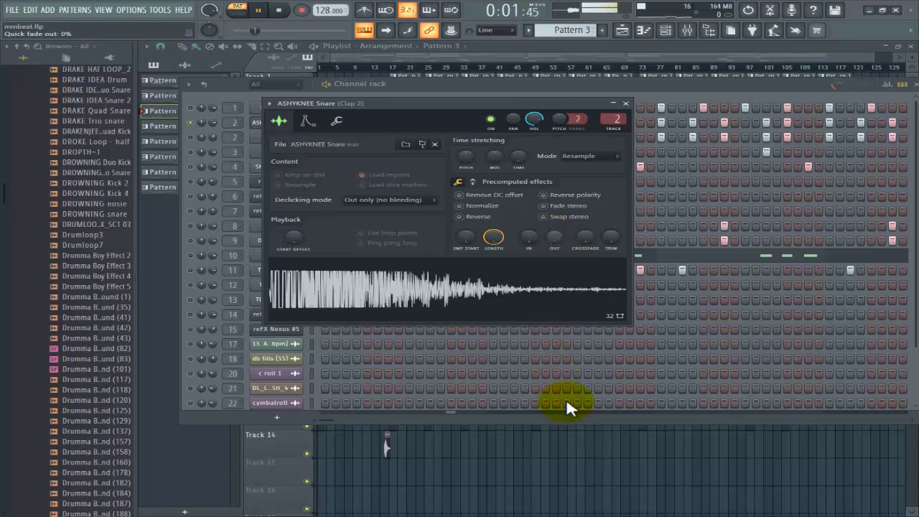
left_click_drag(566, 399, 554, 153)
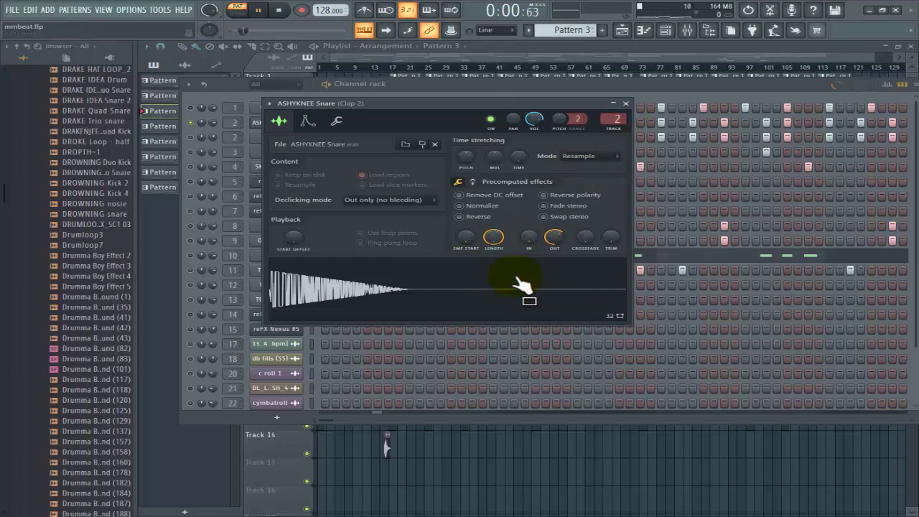
key("space")
left_click(630, 104)
- Solo Clap 2 and compare its sample with the fade-out removed and with the fade-out restored
key("space")
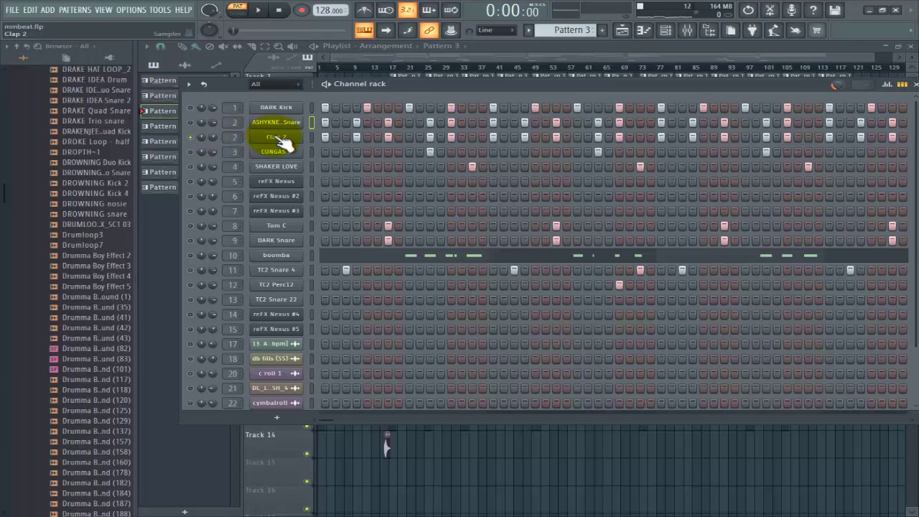
left_click(277, 136)
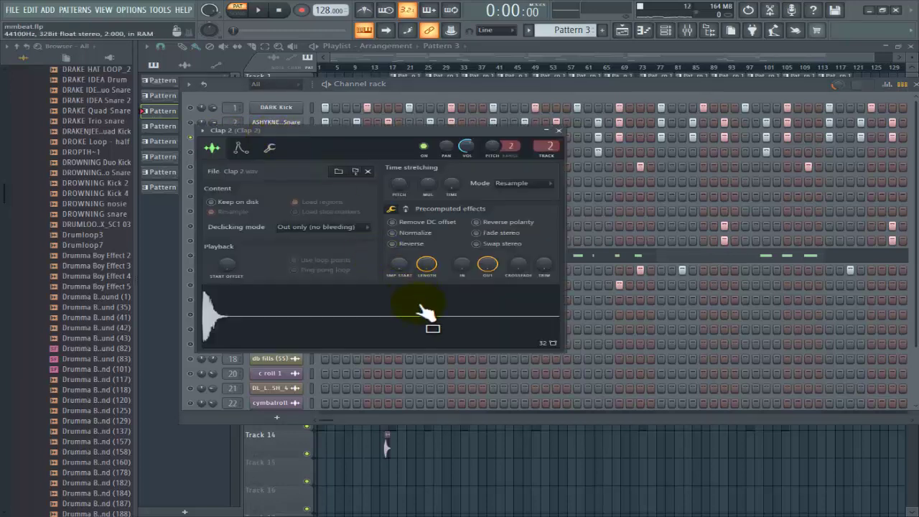
right_click(489, 265)
left_click(501, 273)
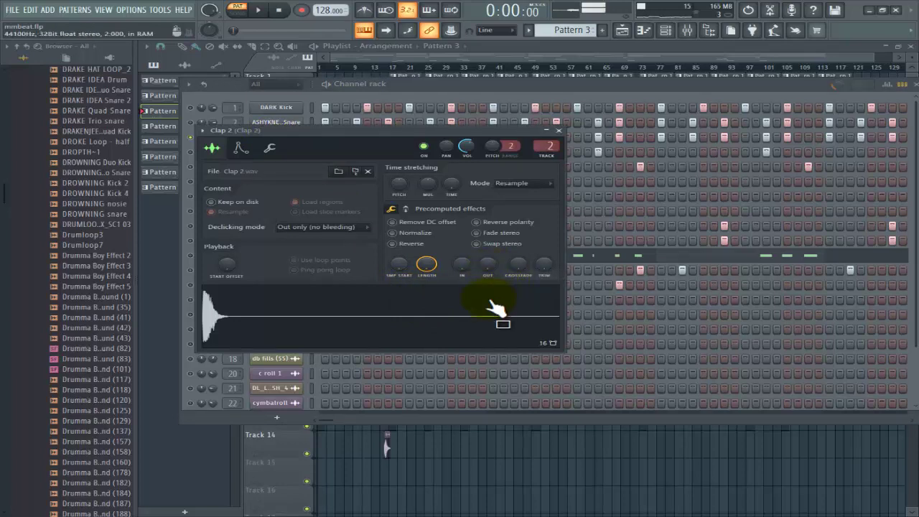
left_click_drag(484, 266, 523, 463)
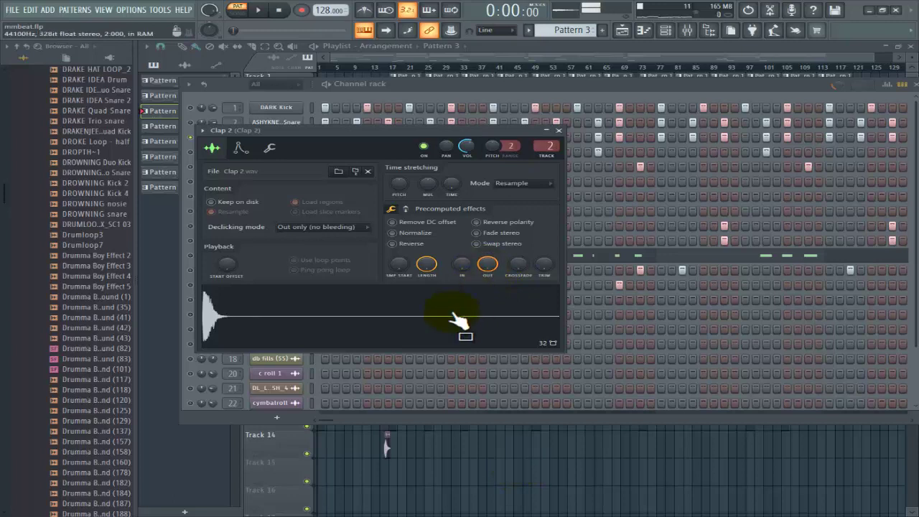
left_click(559, 130)
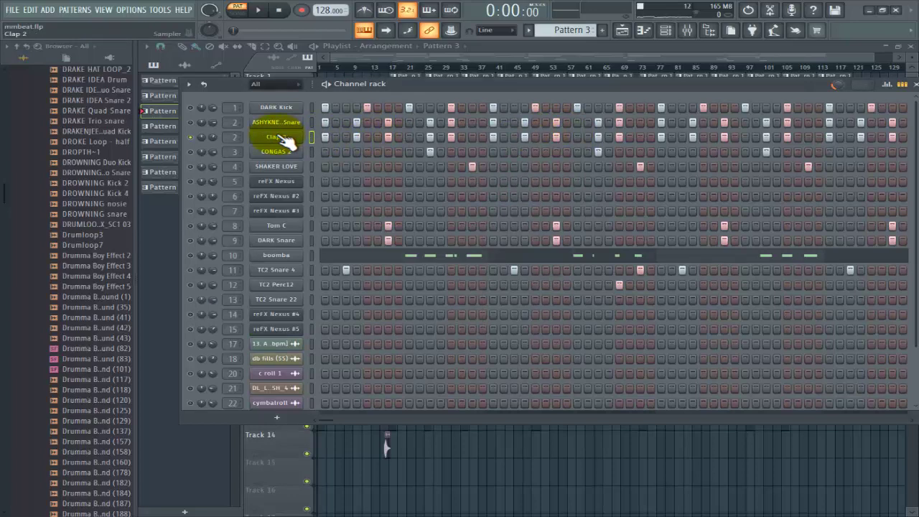
- Audition Clap 2 by itself and together with the ASHYKNEE Snare in Pattern 3
key("space")
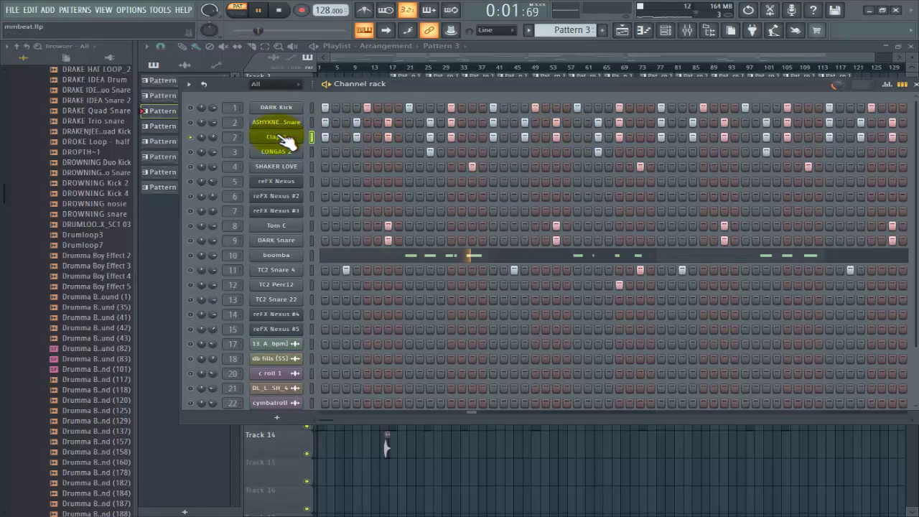
key("space")
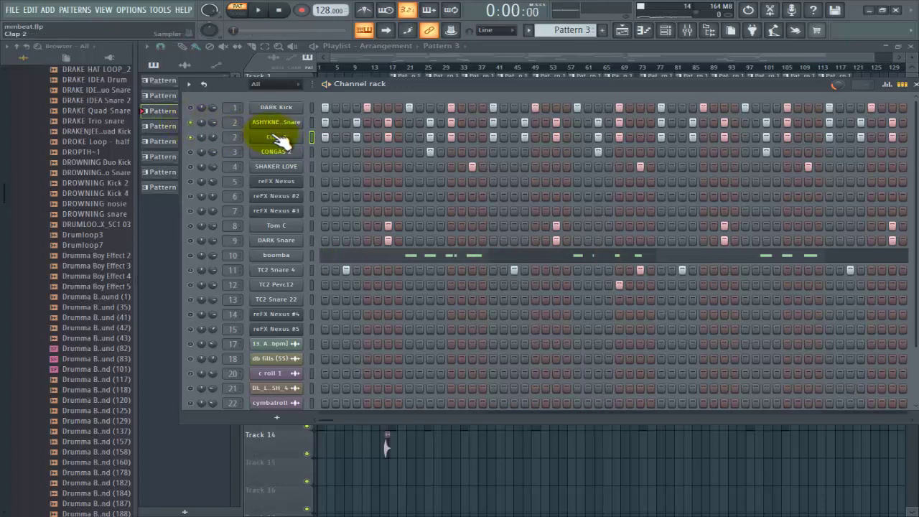
key("space")
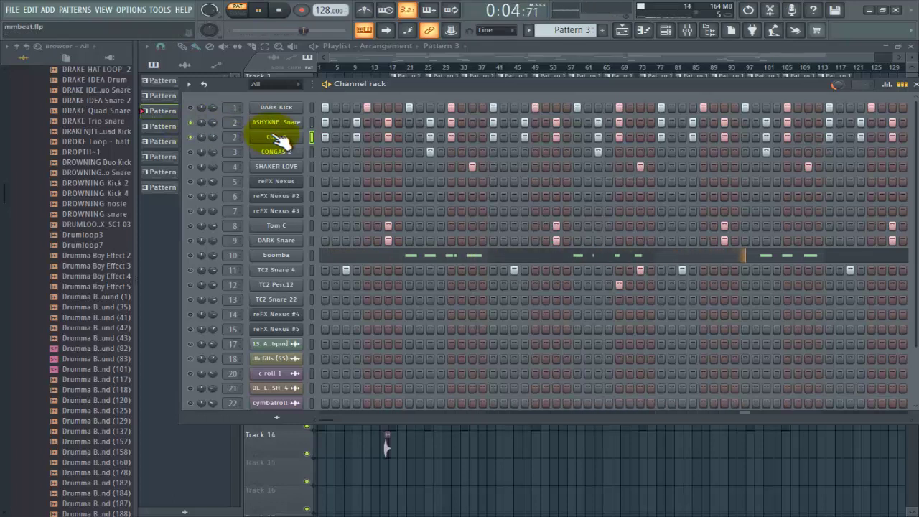
key("space")
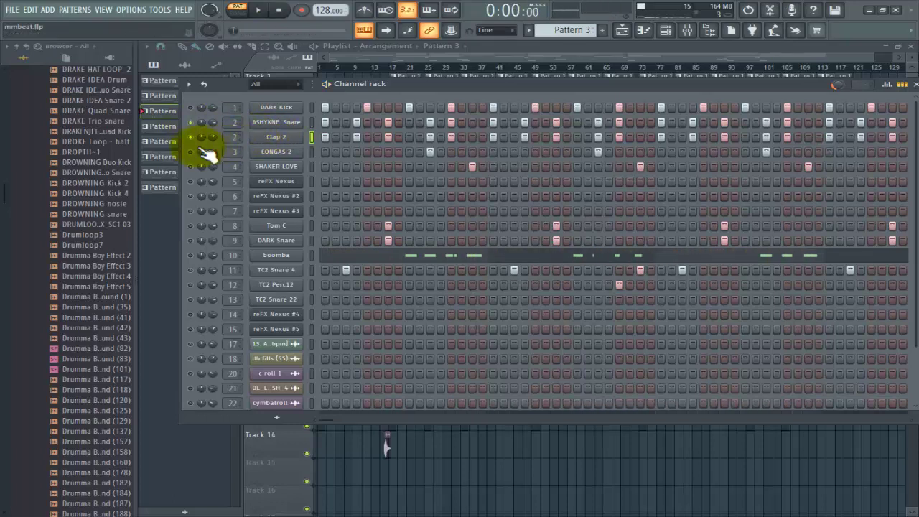
- Lower the fade-out of the CONGAS 2 sample to 0%, and raise it again to shorten the sound's tail
left_click(275, 154)
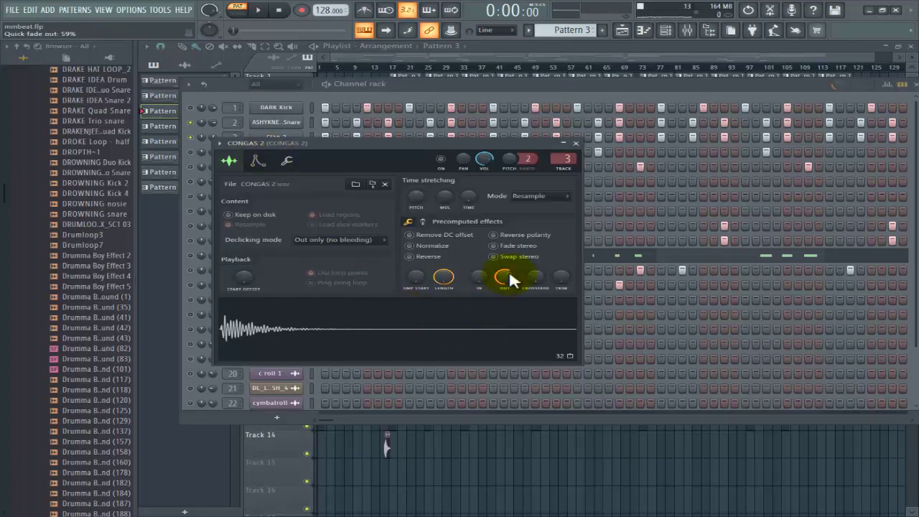
left_click_drag(511, 280, 508, 318)
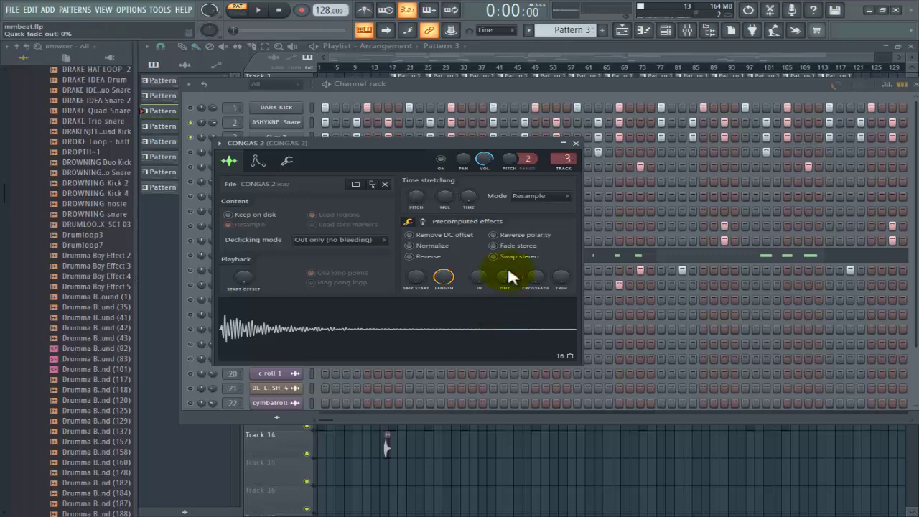
left_click_drag(508, 278, 506, 205)
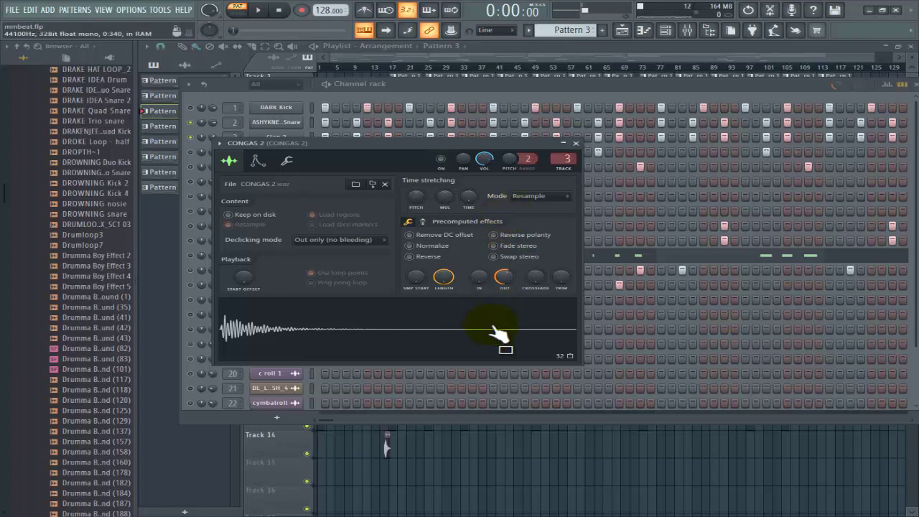
left_click(577, 143)
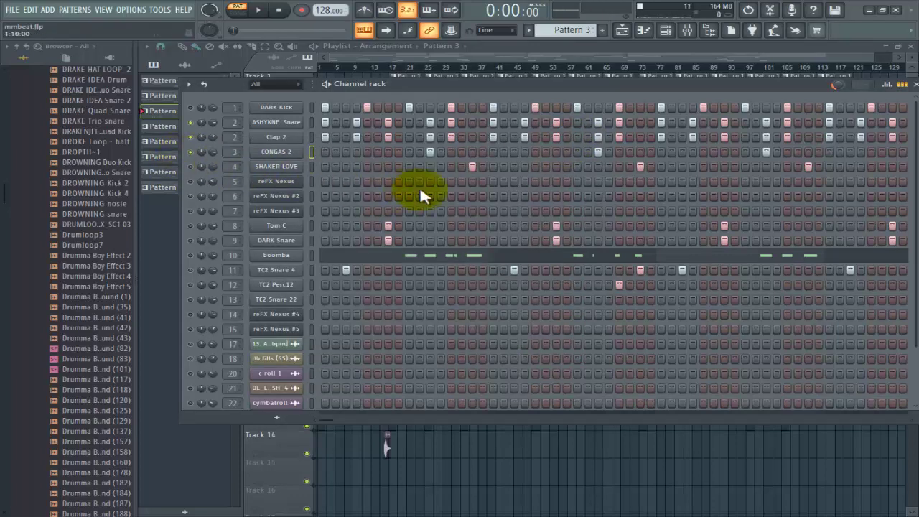
- Audition CONGAS 2 together with the snare and clap, and with those two channels muted
key("space")
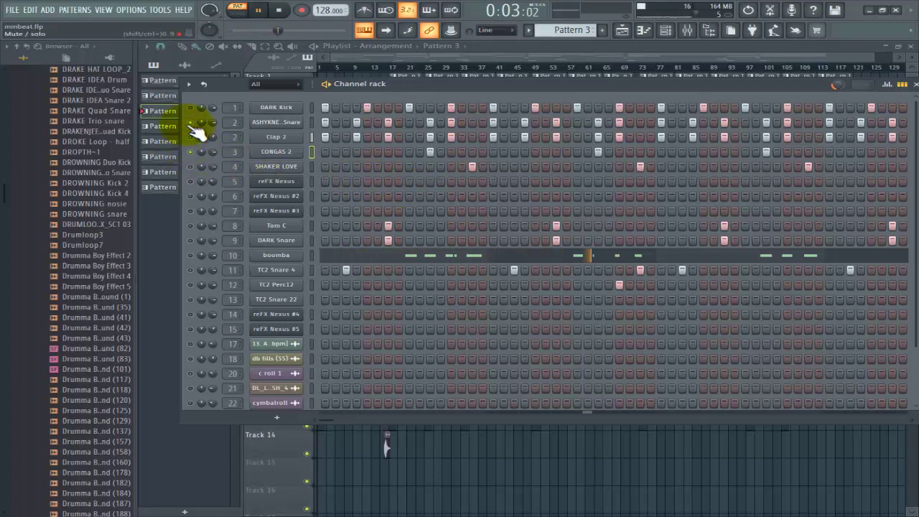
key("space")
key("space")
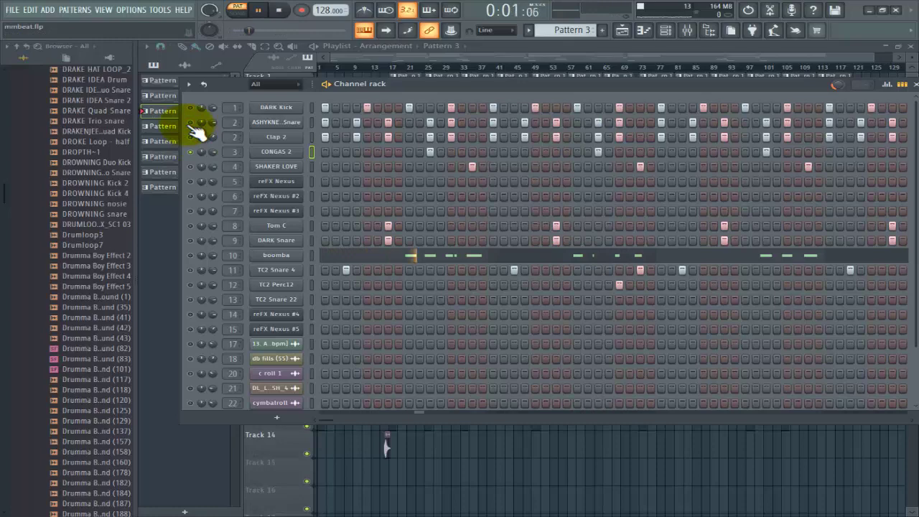
key("space")
- Unmute SHAKER LOVE and check the fade-out setting of its sample
left_click(190, 167)
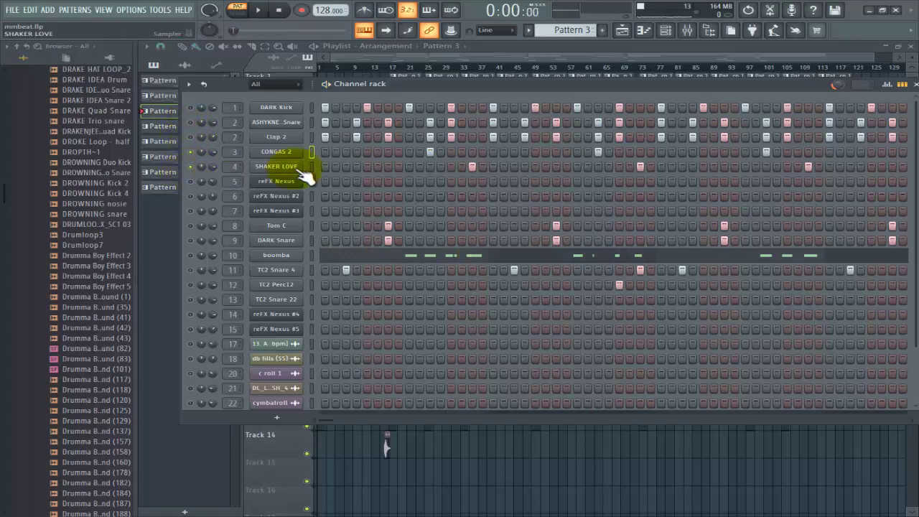
left_click(276, 165)
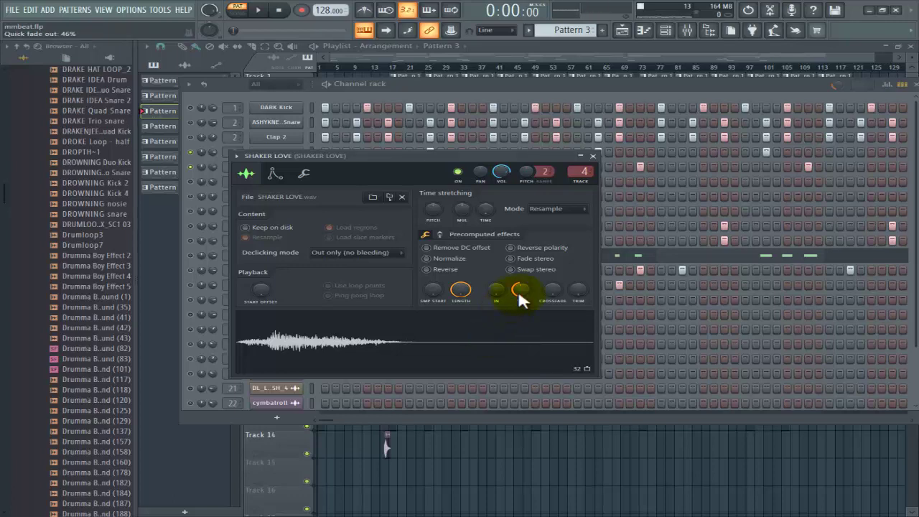
left_click(592, 155)
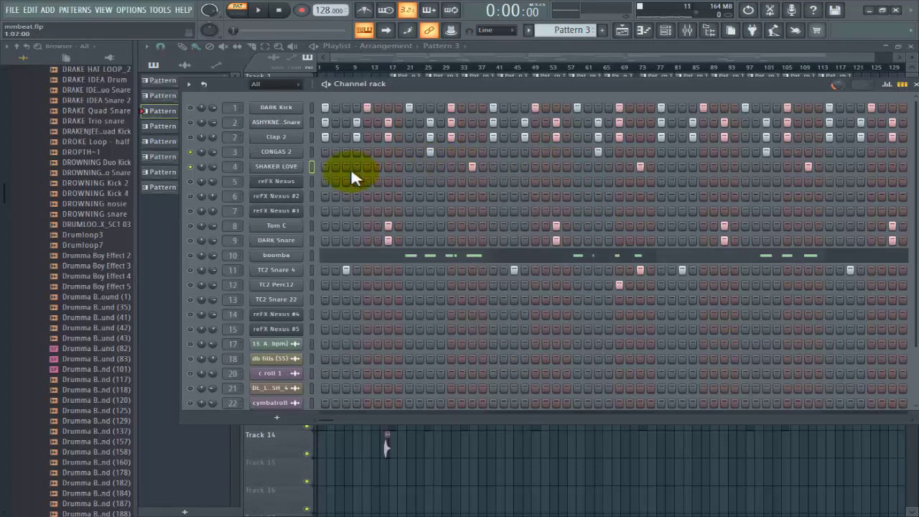
- Audition SHAKER LOVE in Pattern 3, listening to it against the CONGAS 2 channel
key("space")
left_click(189, 151)
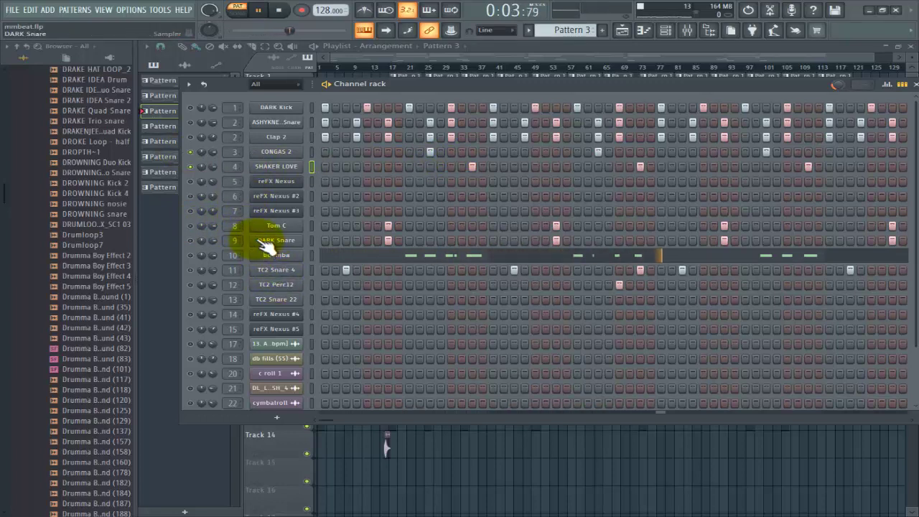
key("space")
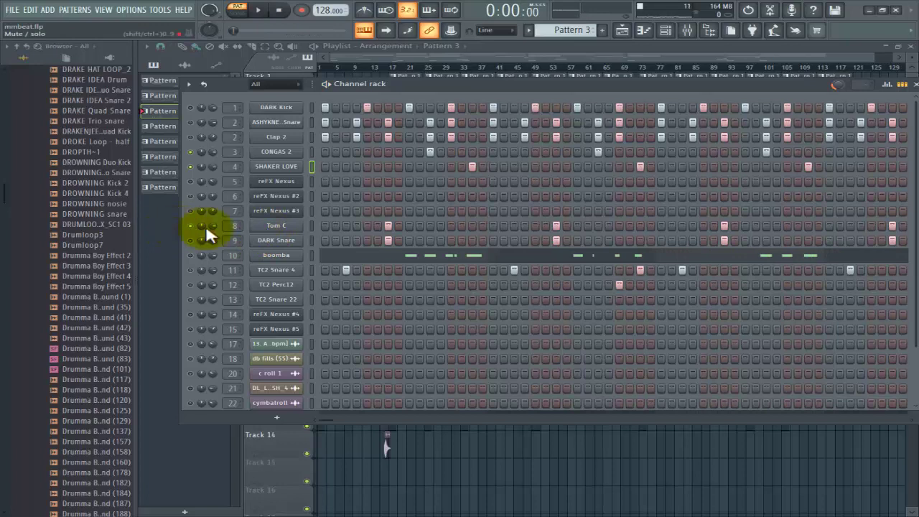
- Preview the Tom C sample with its fade-out reset to 0%, and raise the fade-out again to shorten the tail
left_click(283, 227)
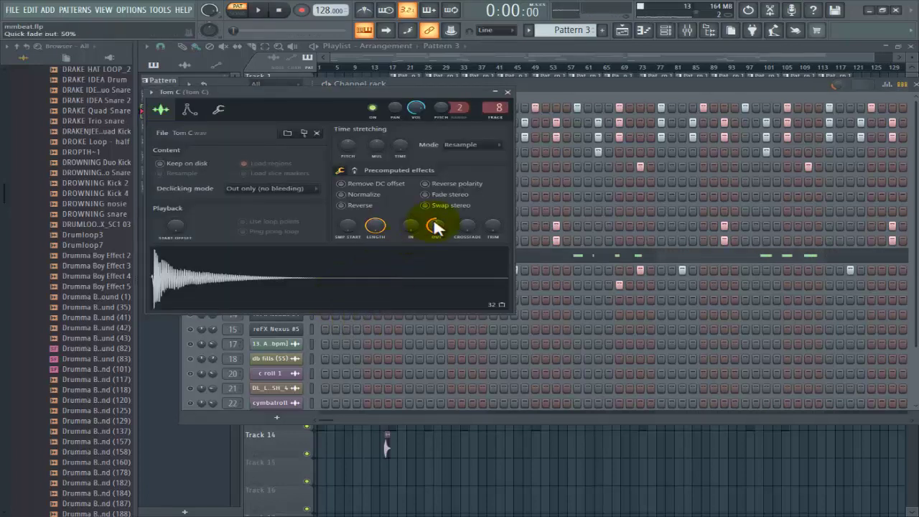
left_click(435, 290)
right_click(432, 222)
left_click(441, 239)
left_click(449, 296)
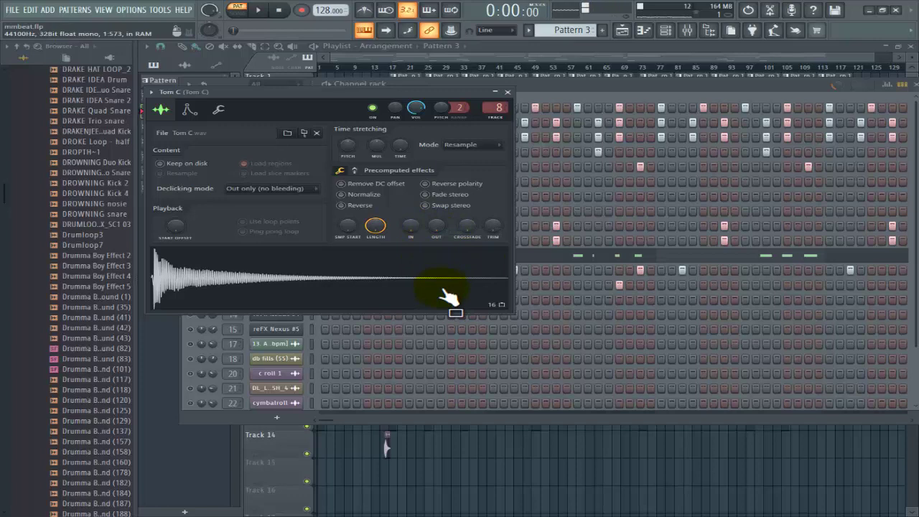
left_click(447, 296)
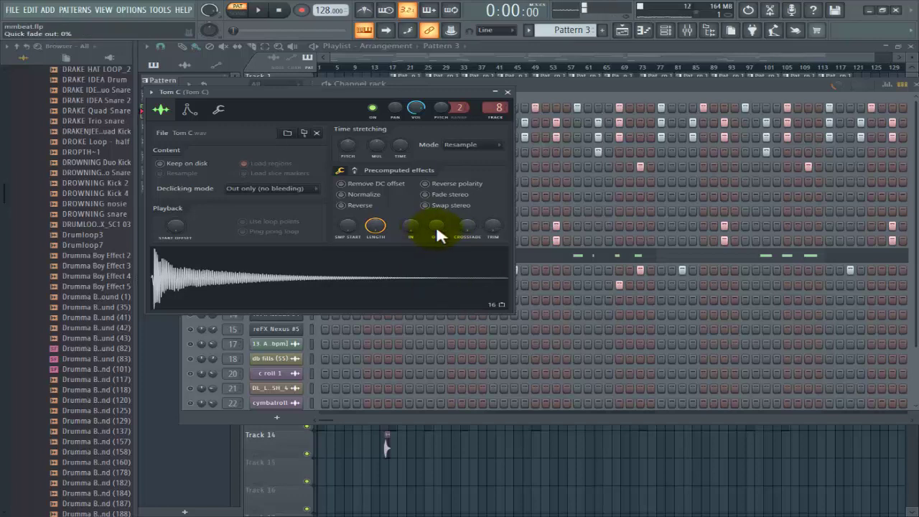
left_click_drag(436, 226, 436, 162)
left_click(438, 275)
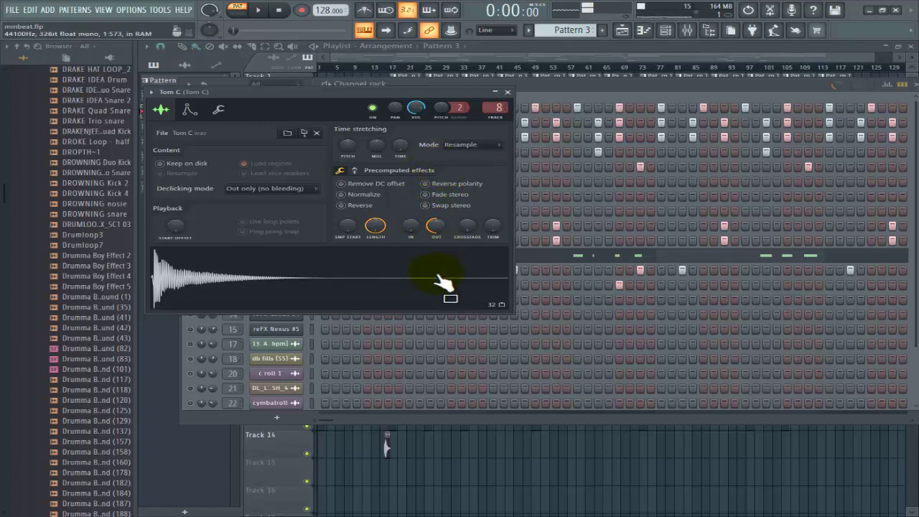
left_click(507, 92)
- Audition Tom C while watching its mixer track, and open the track's Fruity parametric EQ 2
left_click(689, 30)
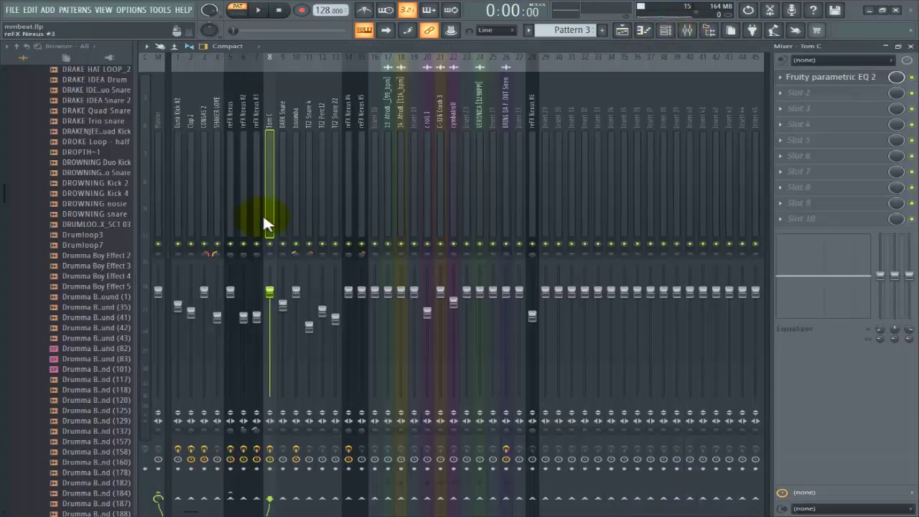
key("space")
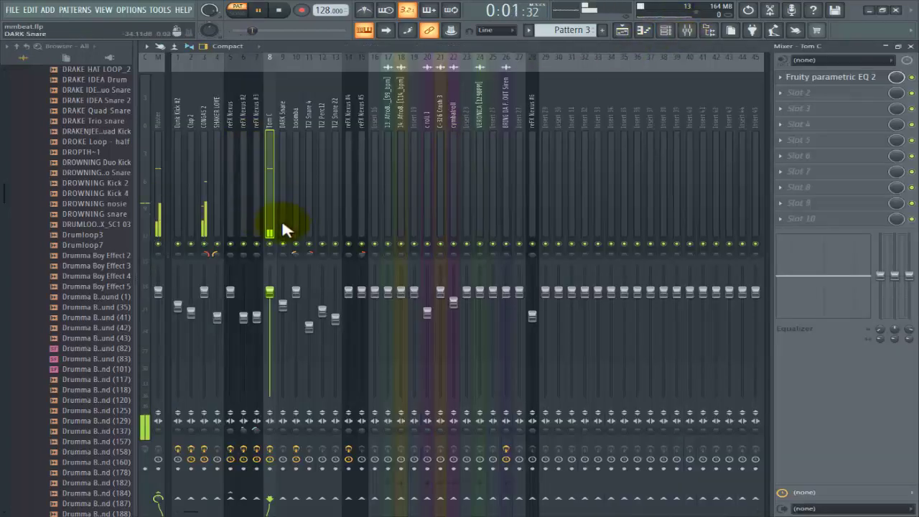
key("space")
left_click(839, 79)
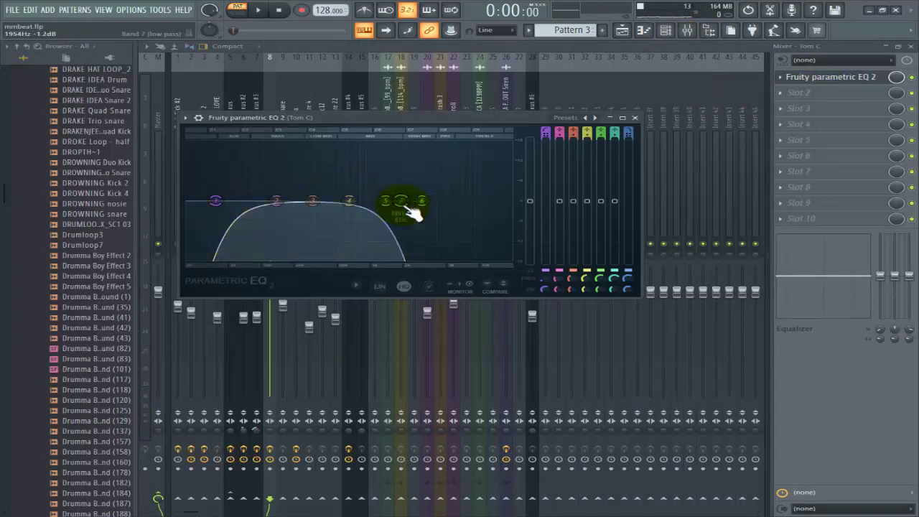
- Compare Tom C with its Fruity parametric EQ 2 bypassed and enabled during playback, and return to the channel rack
left_click(199, 118)
left_click(603, 136)
key("space")
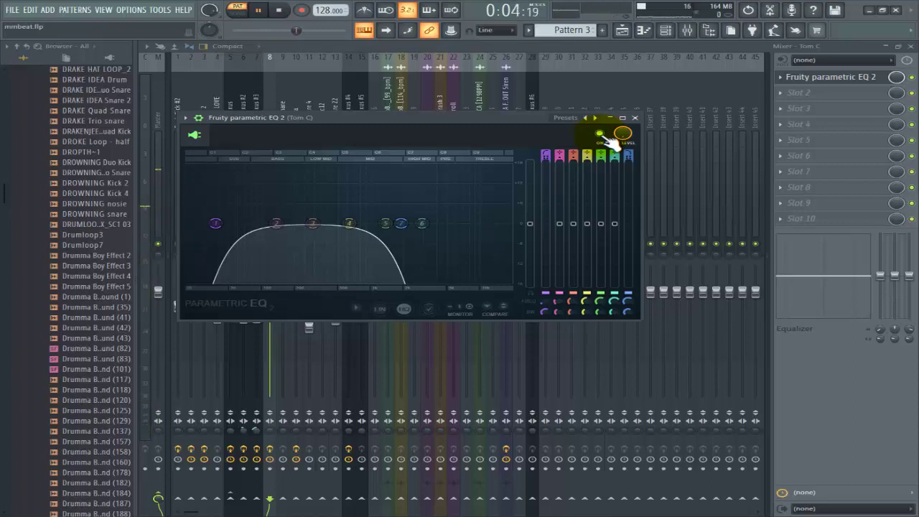
left_click(603, 136)
left_click(635, 118)
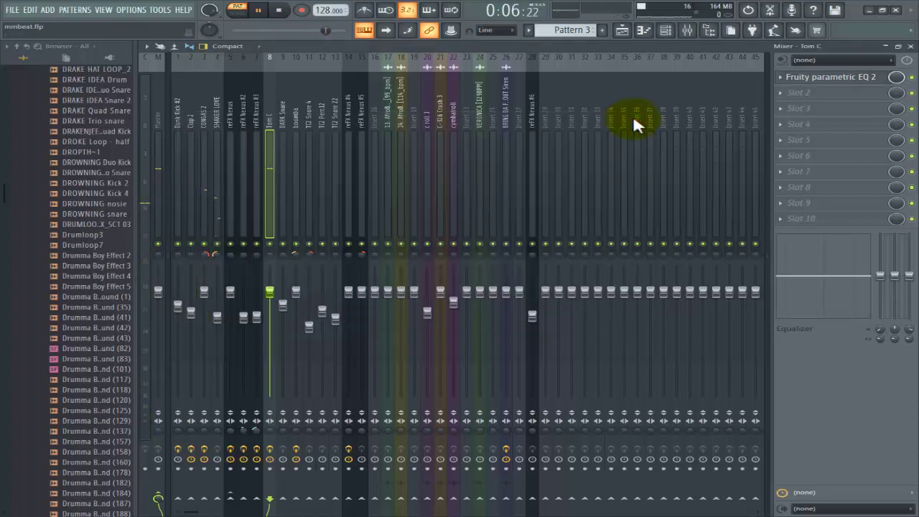
left_click(909, 46)
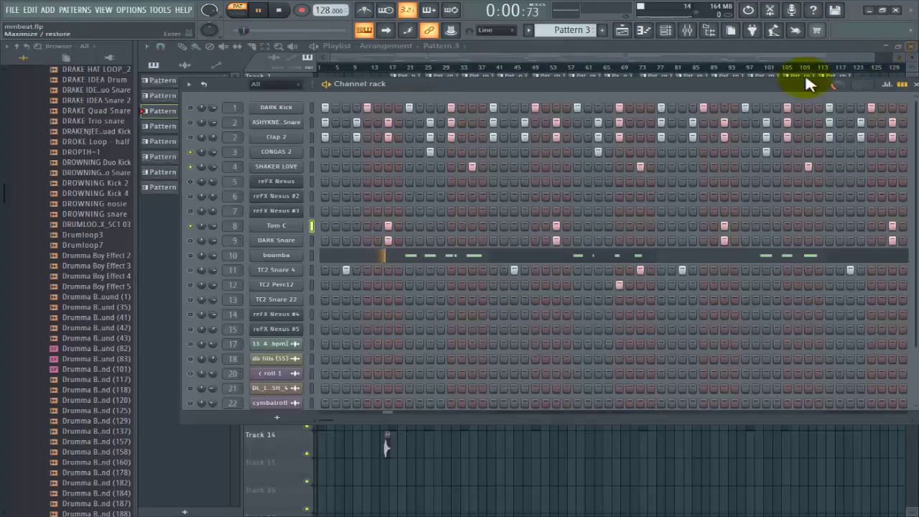
key("space")
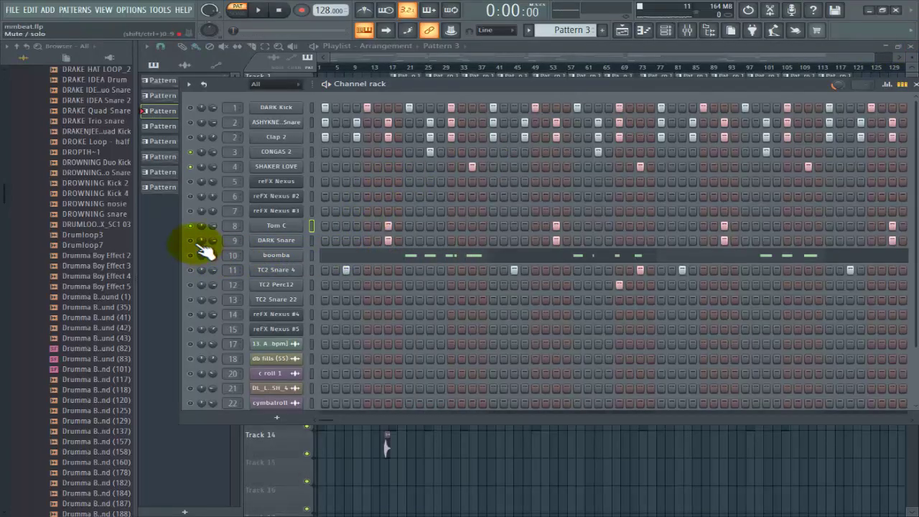
- Lower the DARK Snare sample's fade-out to 0% to hear its full tail, and raise it again to shorten the sound
left_click(291, 241)
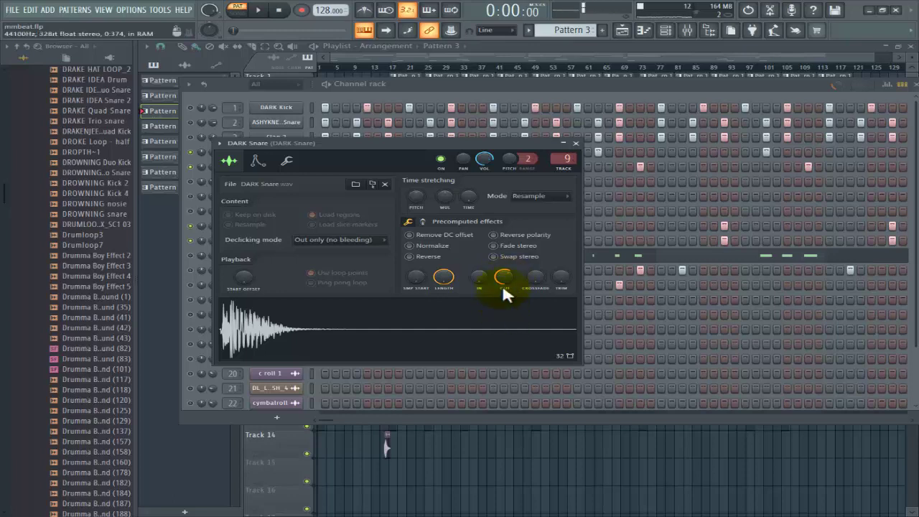
left_click_drag(503, 277, 504, 460)
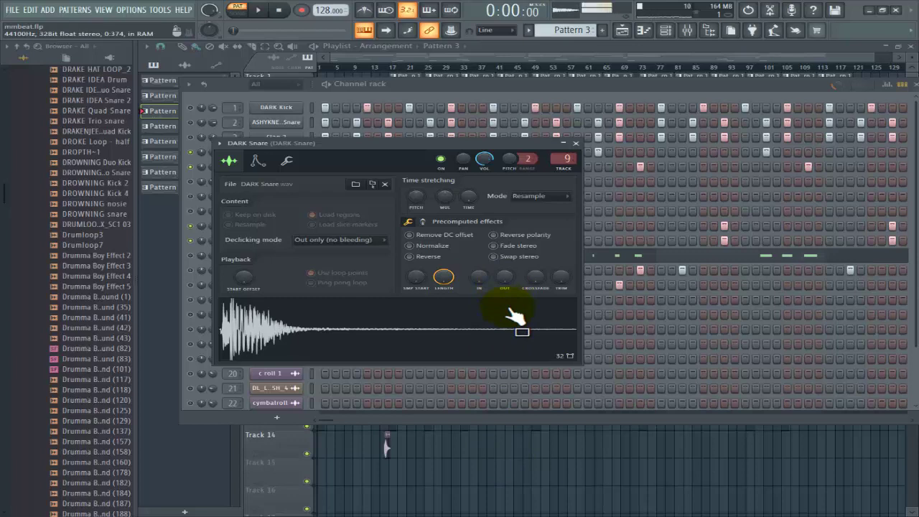
left_click_drag(507, 278, 514, 203)
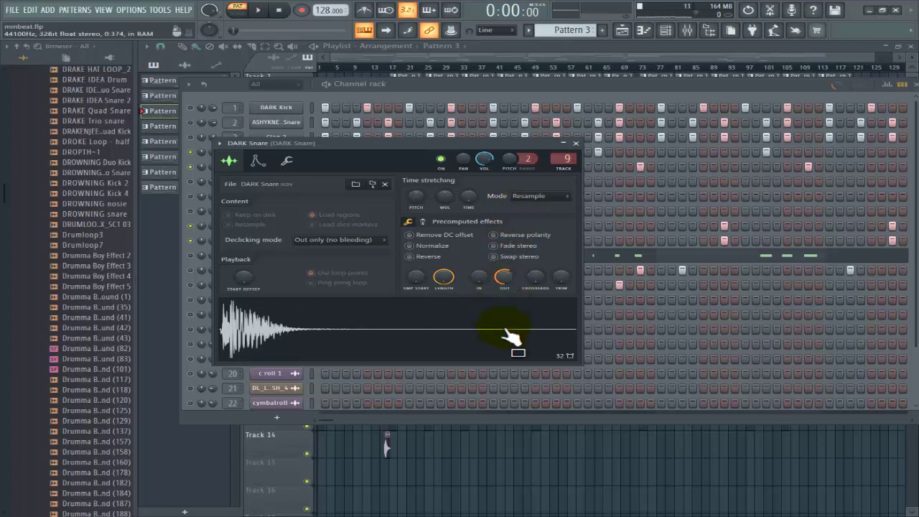
left_click(576, 143)
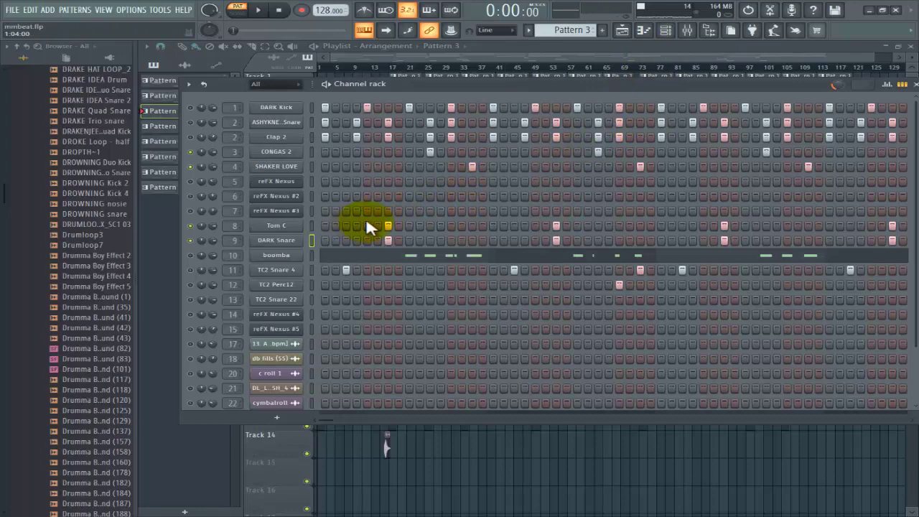
- Audition DARK Snare with the unmuted channels in Pattern 3 and check its mixer track for effects
key("space")
left_click(690, 31)
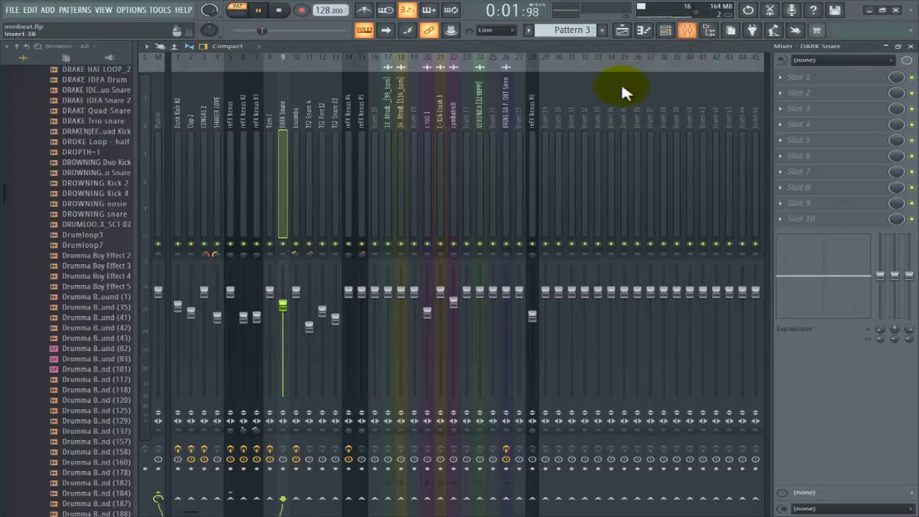
left_click(911, 45)
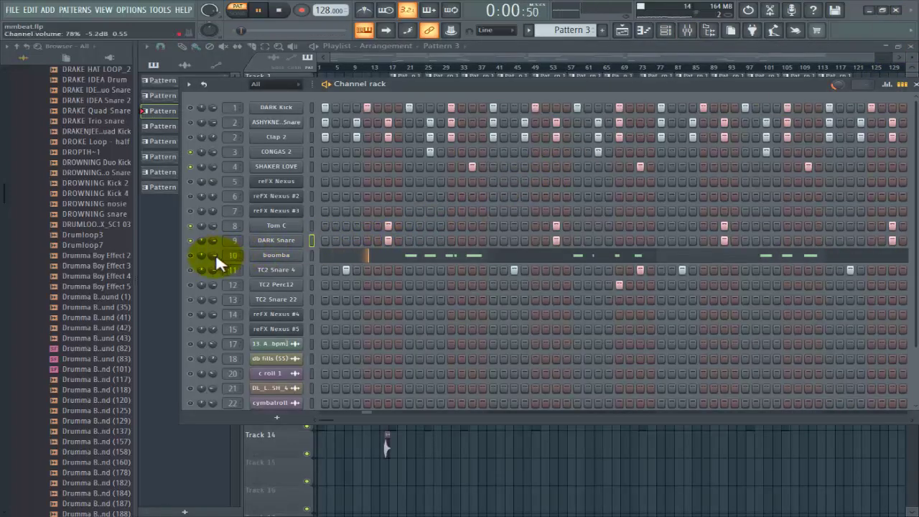
key("space")
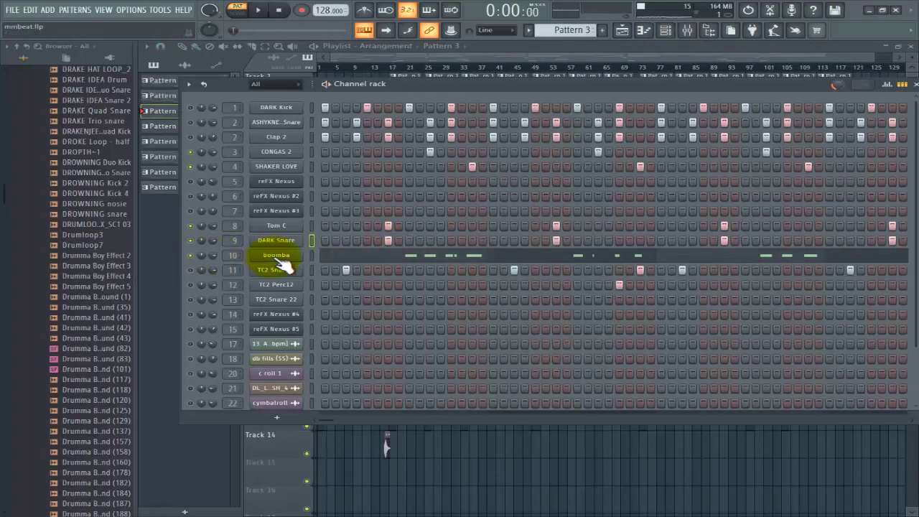
- Preview the boomba sample and play Pattern 3 with the boomba channel included
left_click(277, 257)
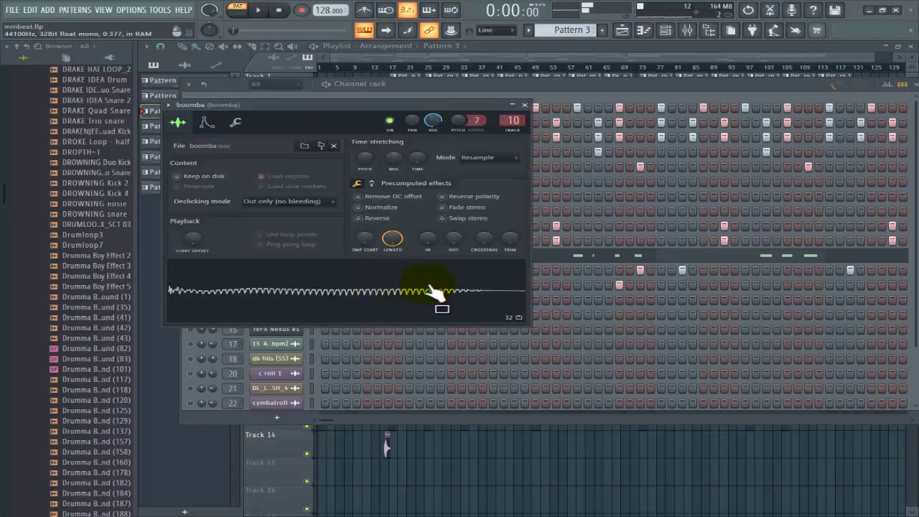
left_click(524, 105)
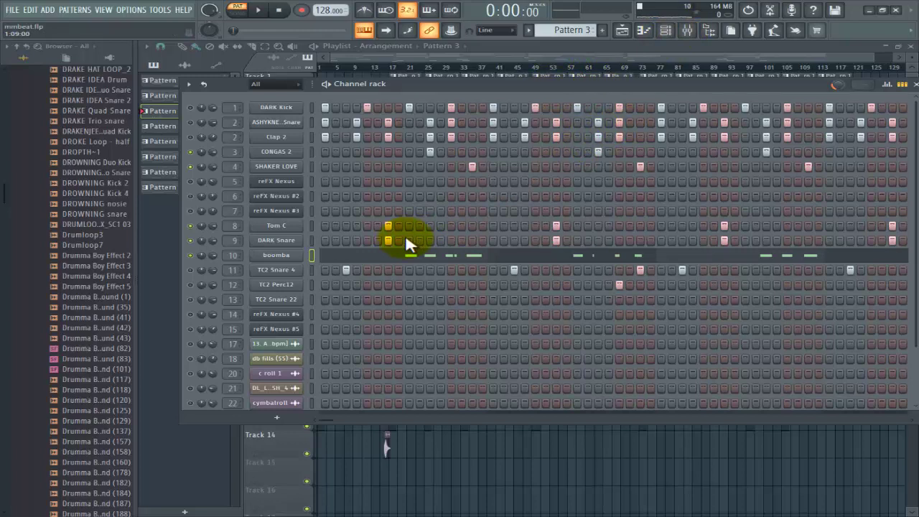
key("space")
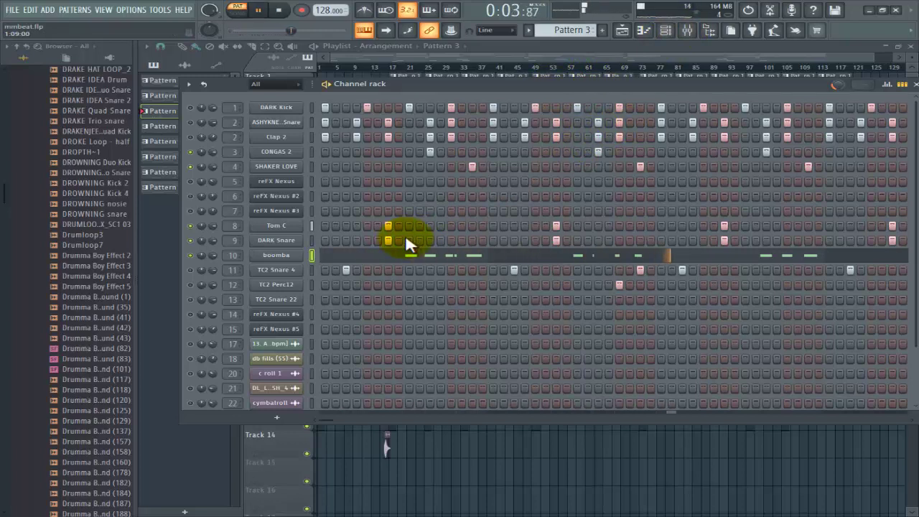
- Save the project and examine boomba's notes and velocities in the piano roll while the pattern plays
key("ctrl+s")
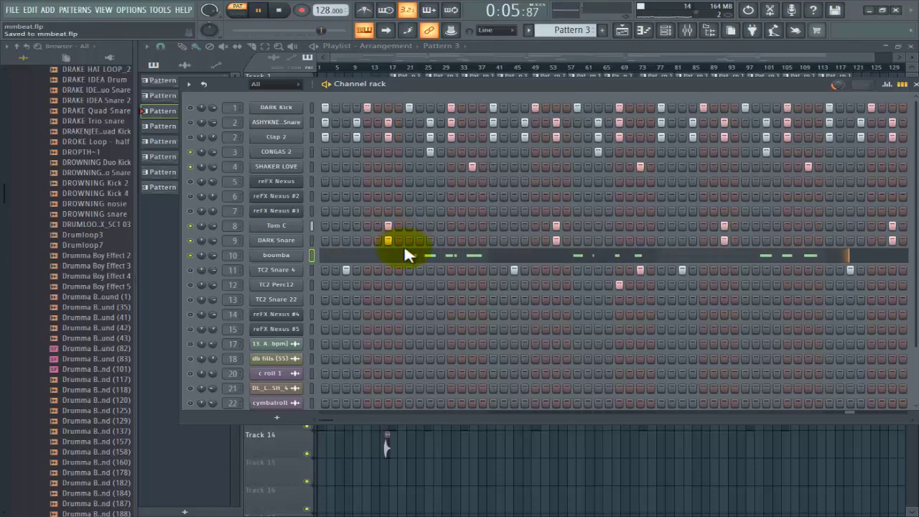
left_click(416, 258)
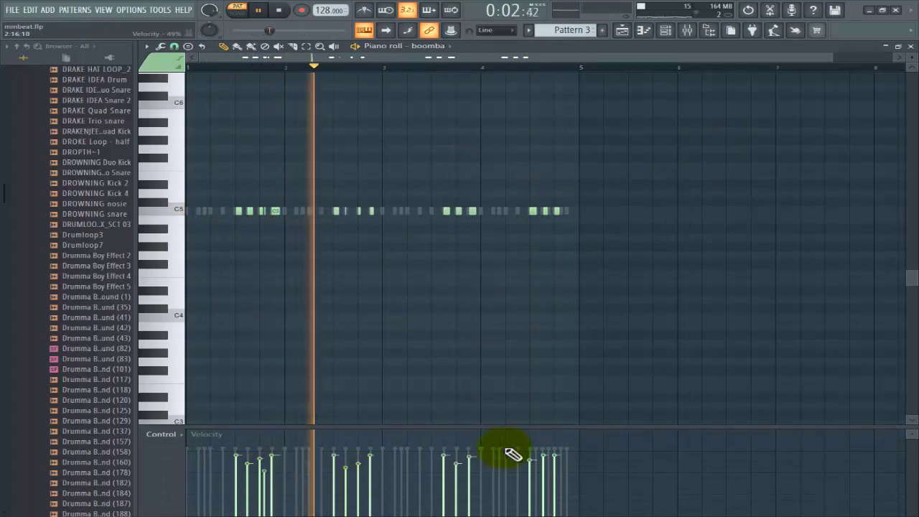
left_click(910, 46)
key("space")
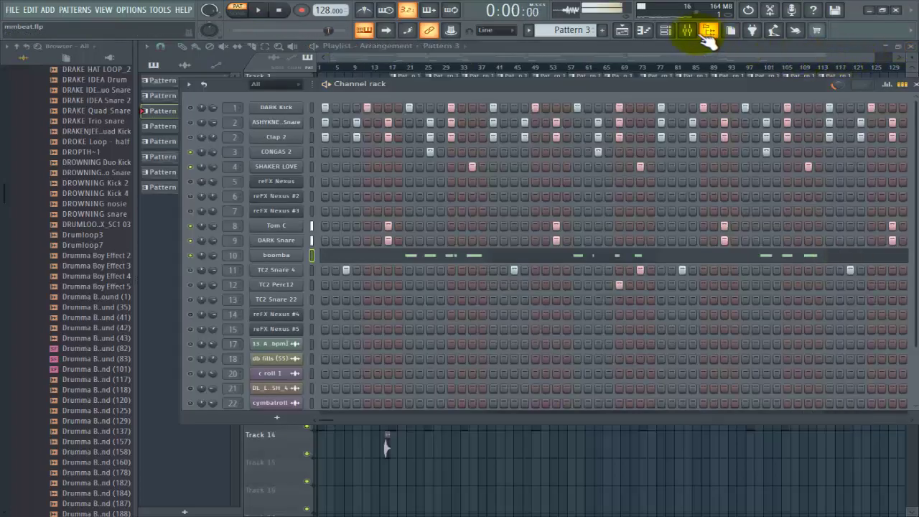
- Inspect the Fruity parametric EQ 2 and Fruity Reeverb 2 settings on boomba's mixer track
left_click(689, 31)
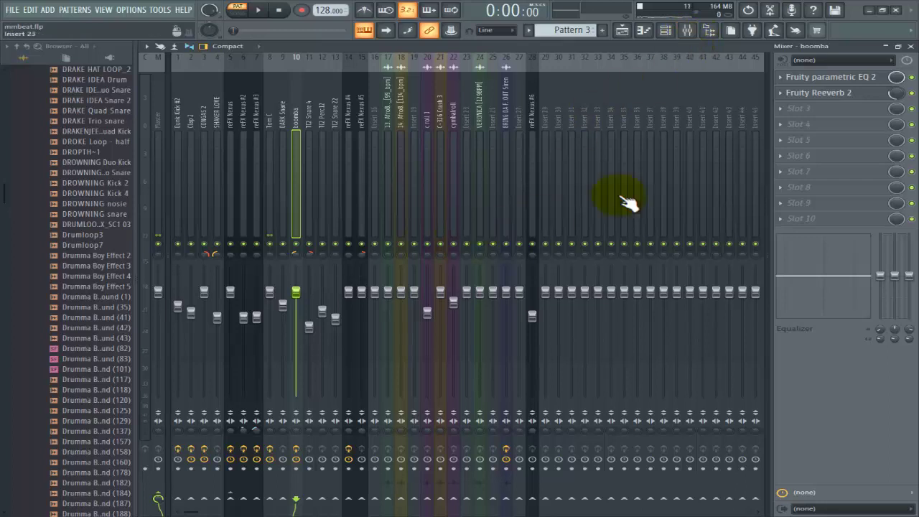
left_click(851, 79)
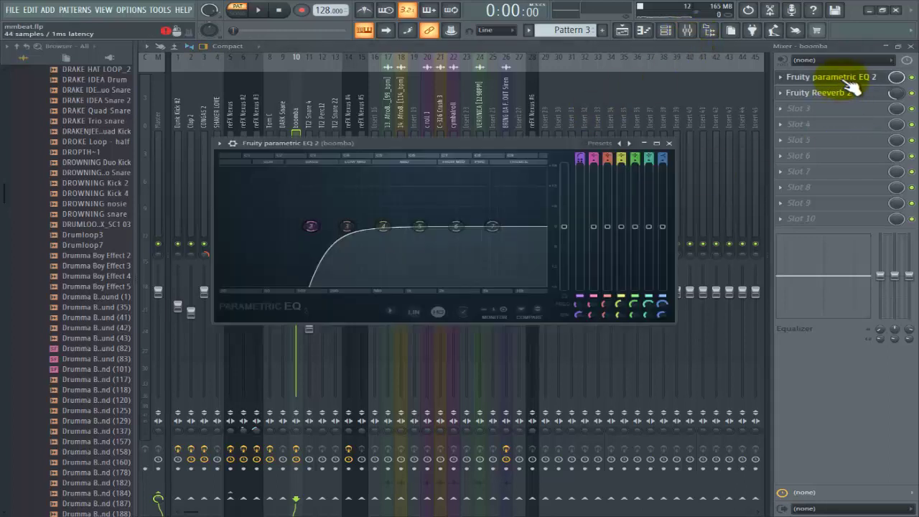
left_click(853, 92)
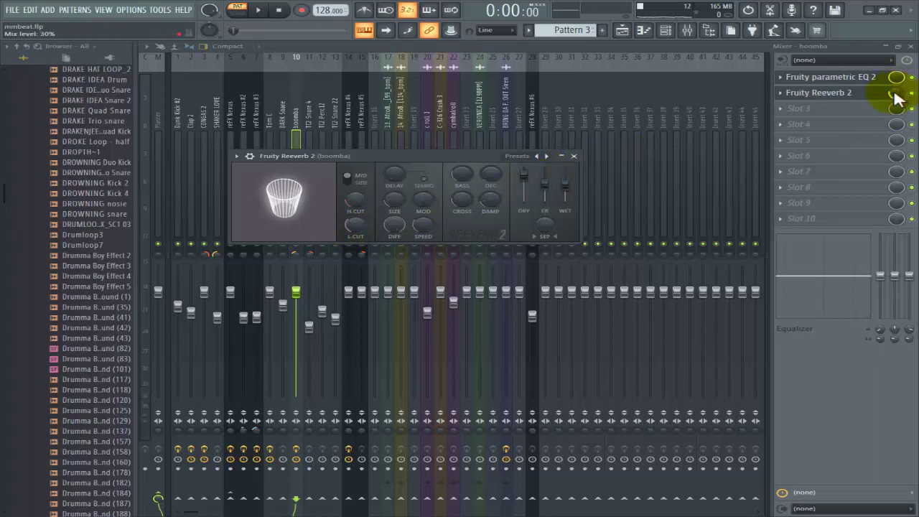
left_click(575, 155)
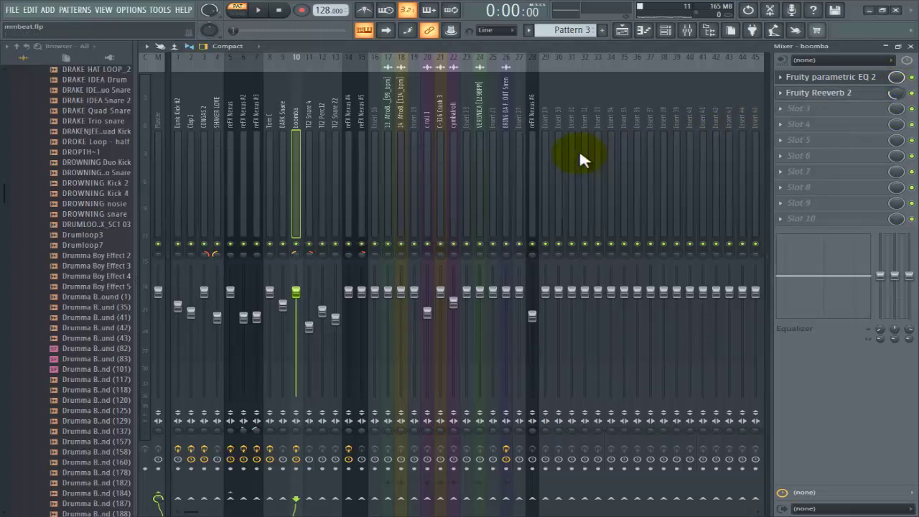
- Play Pattern 3 and toggle Fruity parametric EQ 2 on boomba's mixer track to compare the sound, ending playback with the mixer closed
key("space")
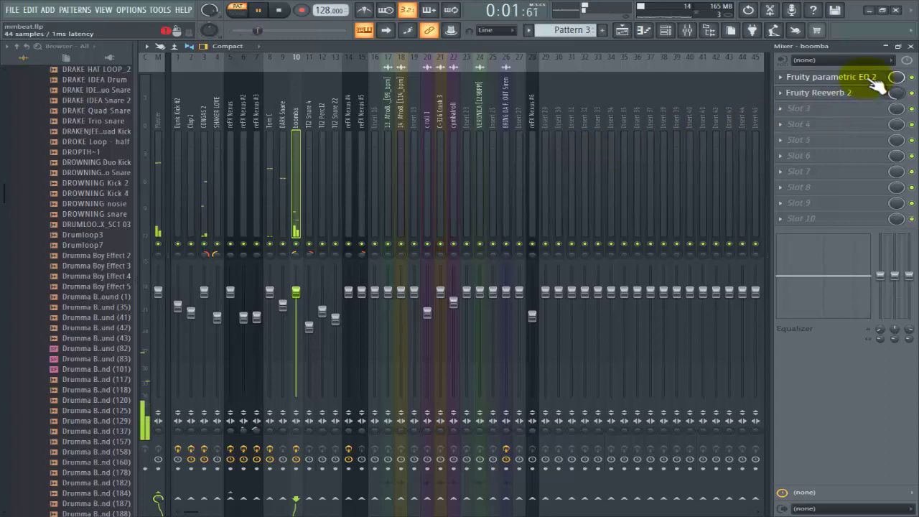
left_click(912, 77)
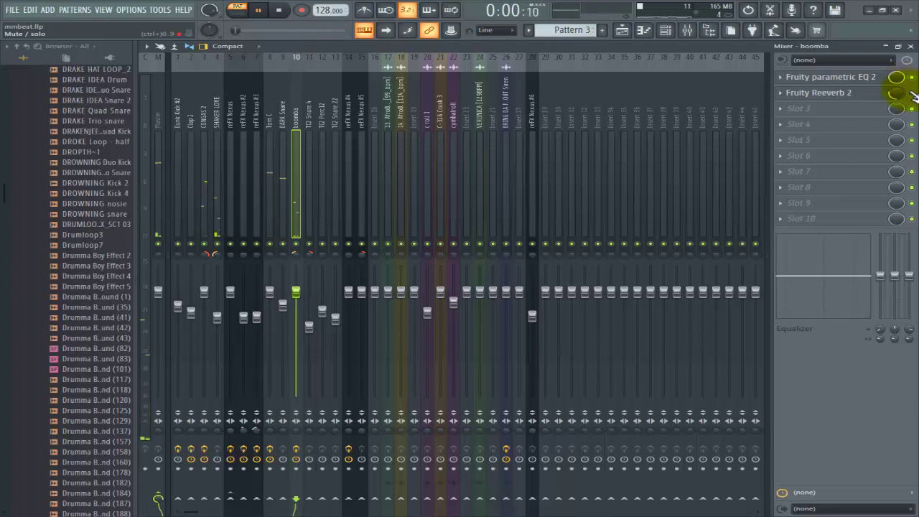
left_click(911, 46)
key("space")
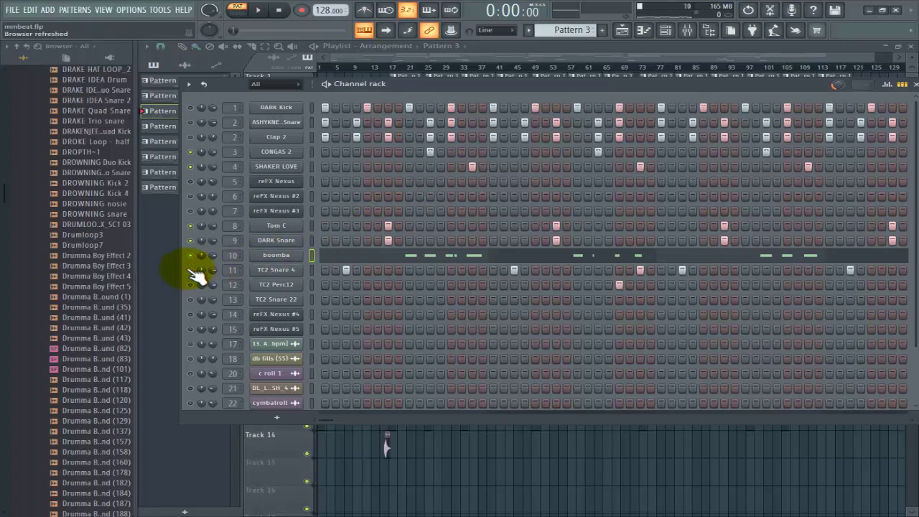
- Preview the TC2 Snare 4 sample, play Pattern 3 with it included, and check its mixer track for panning and effects
left_click(275, 272)
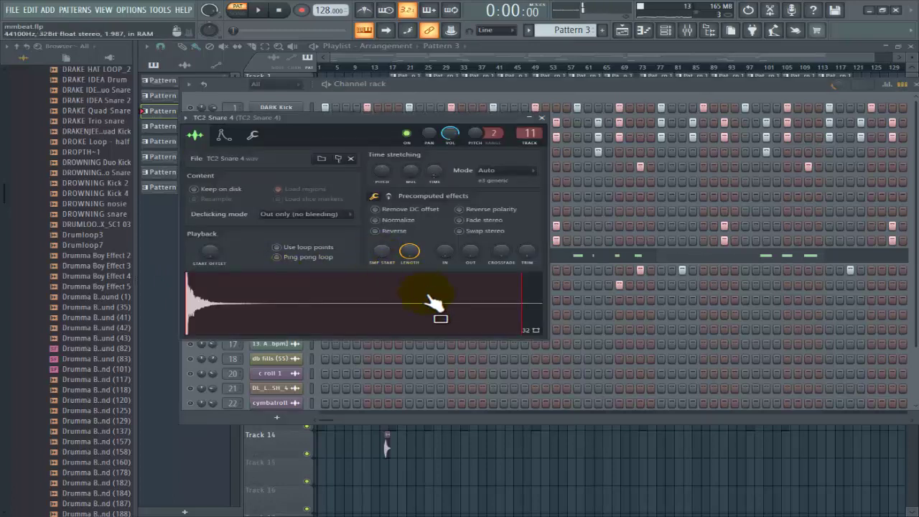
left_click(542, 117)
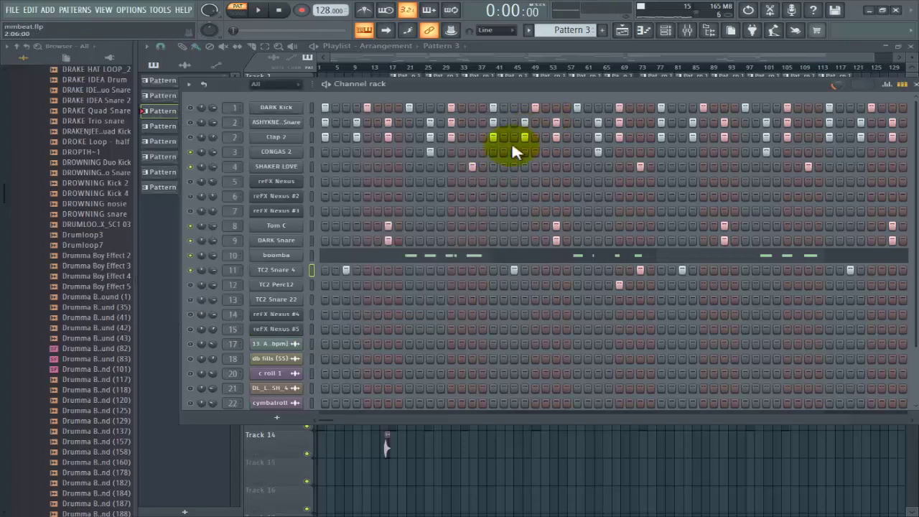
key("space")
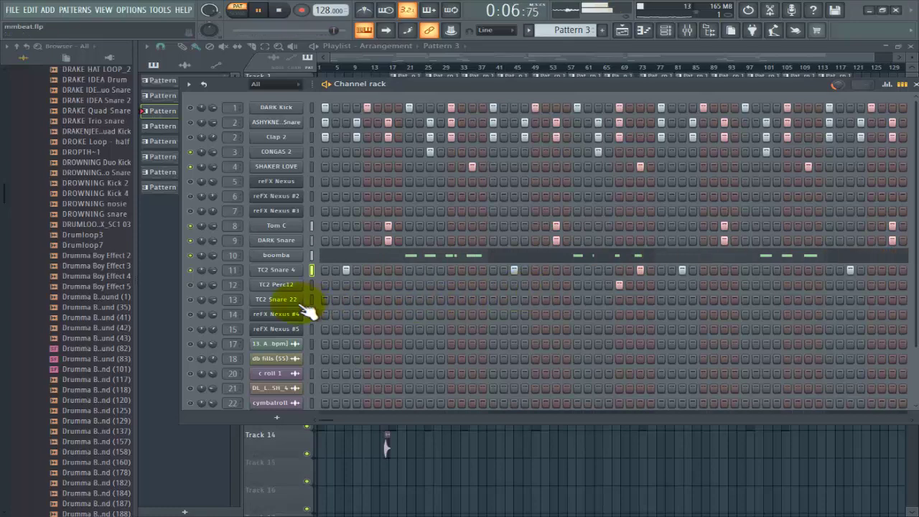
left_click(688, 29)
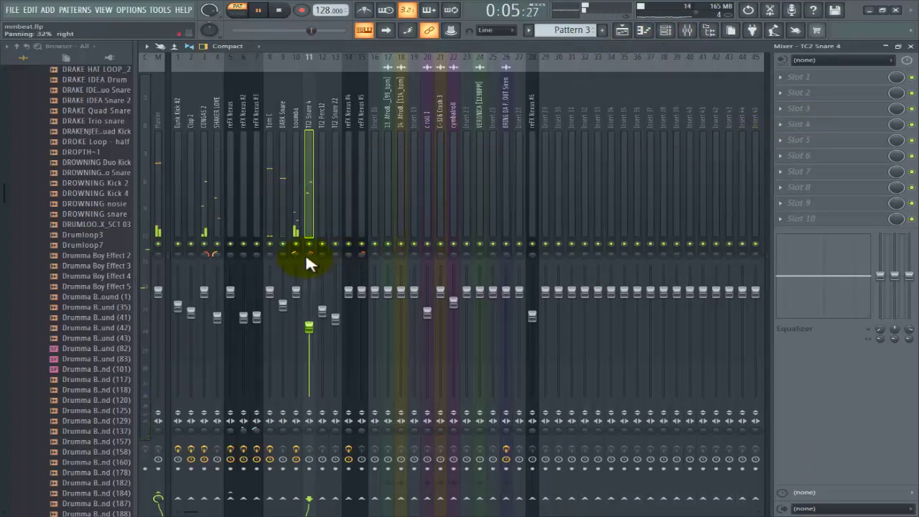
left_click(911, 47)
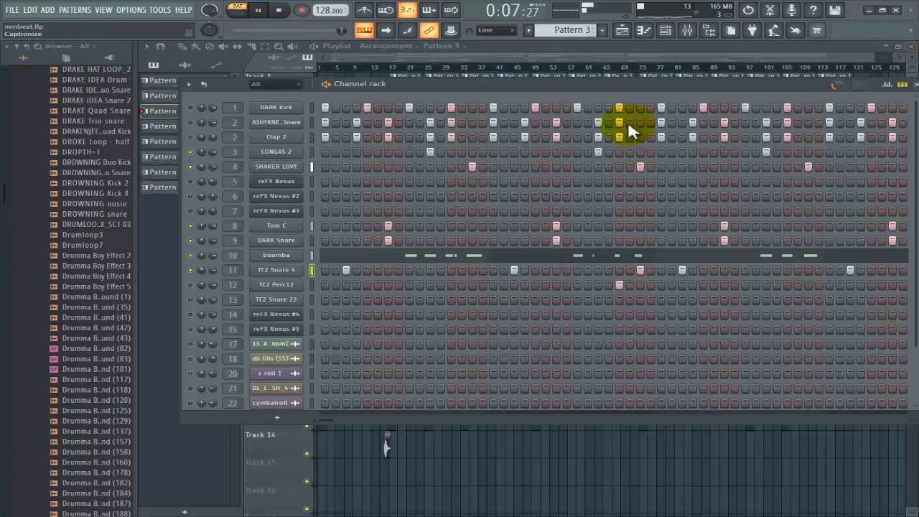
key("space")
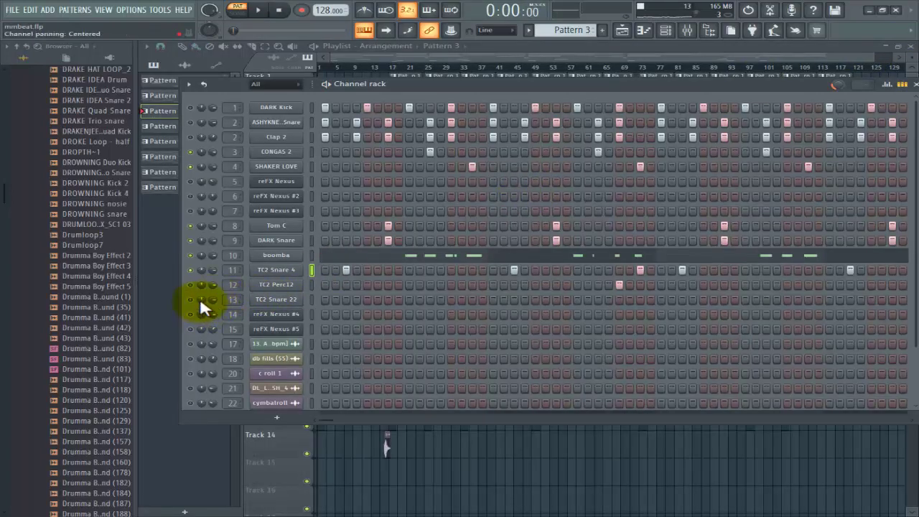
- Preview the TC2 Perc12 sample and play Pattern 3 with the TC2 Perc12 channel included
left_click(275, 287)
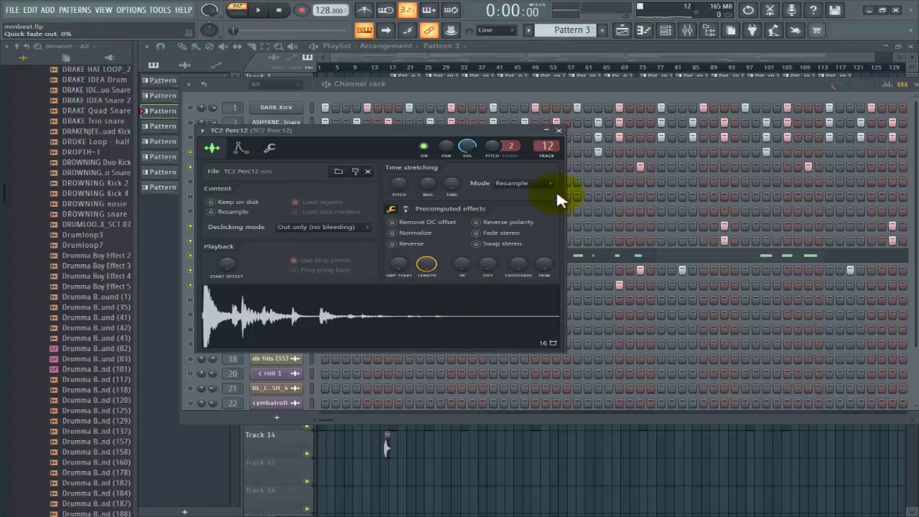
left_click(561, 131)
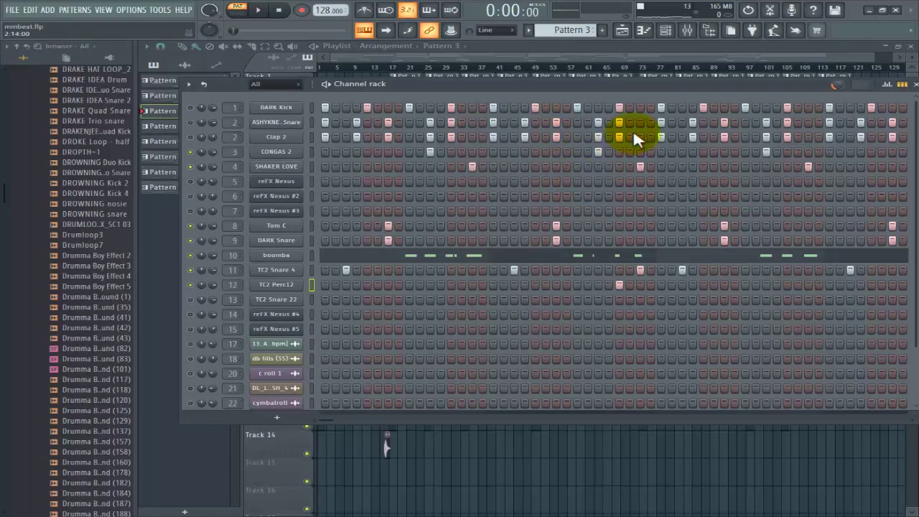
key("space")
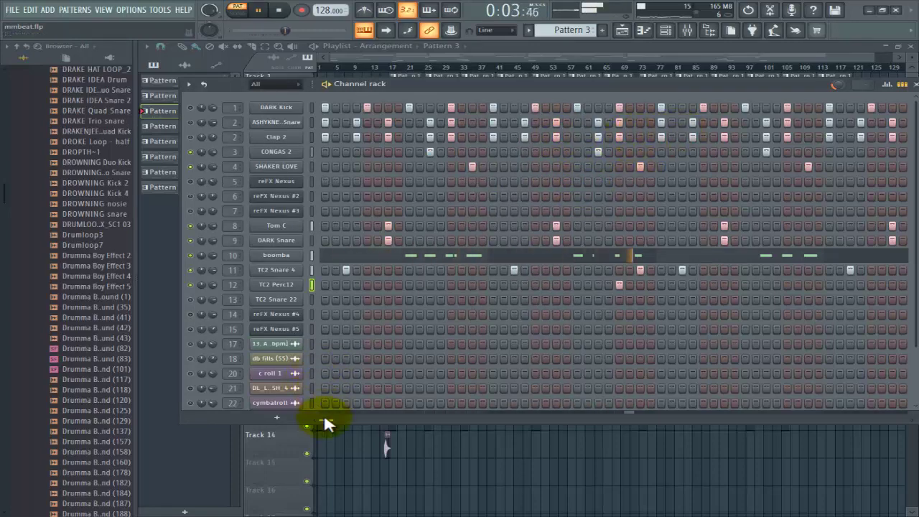
left_click_drag(324, 415, 293, 416)
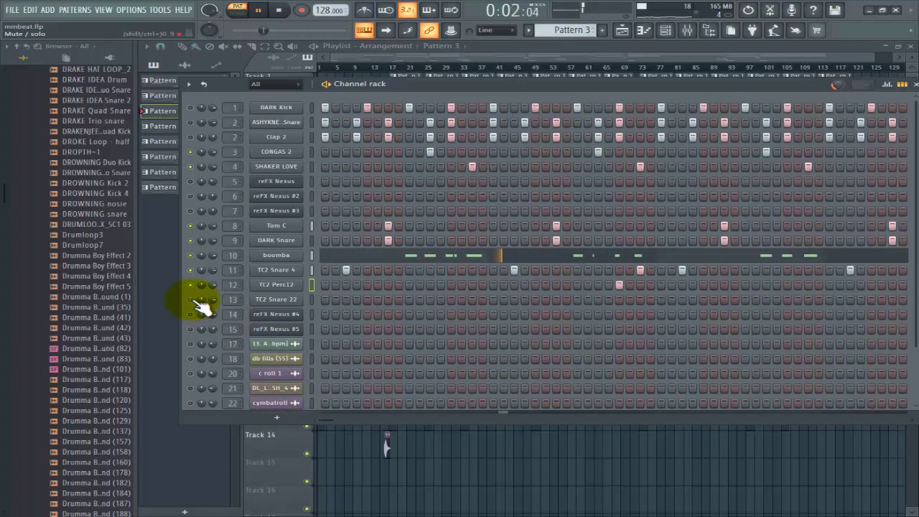
- Preview the TC2 Snare 22 sample and play Pattern 3 to hear its hit near the pattern's end
left_click(296, 301)
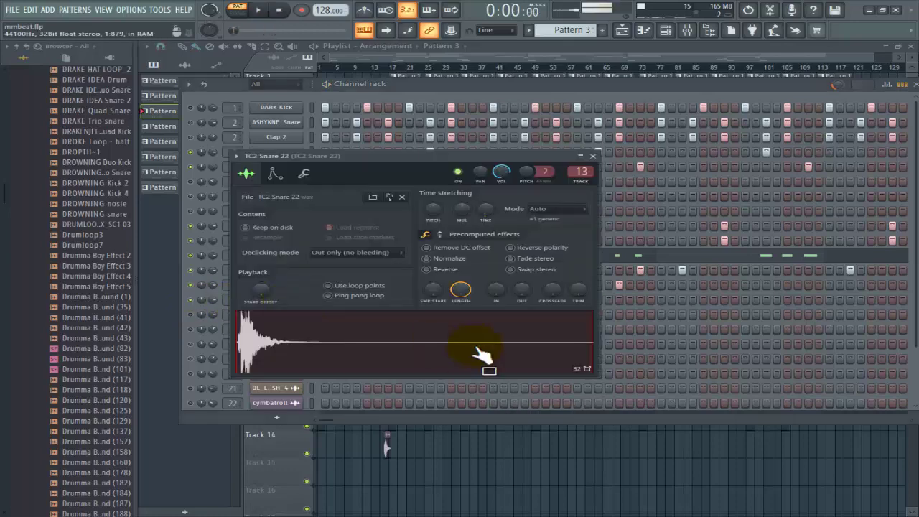
left_click(595, 156)
key("space")
left_click_drag(335, 420, 351, 420)
left_click(287, 300)
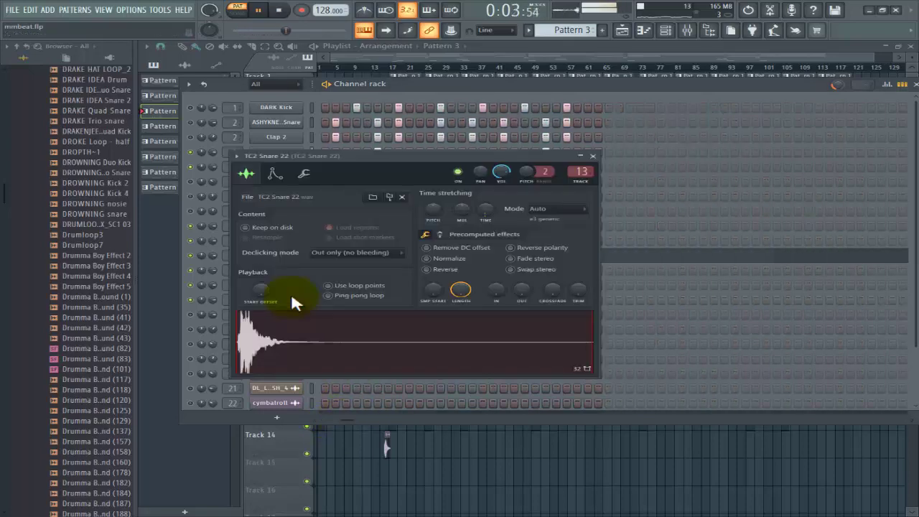
left_click(593, 155)
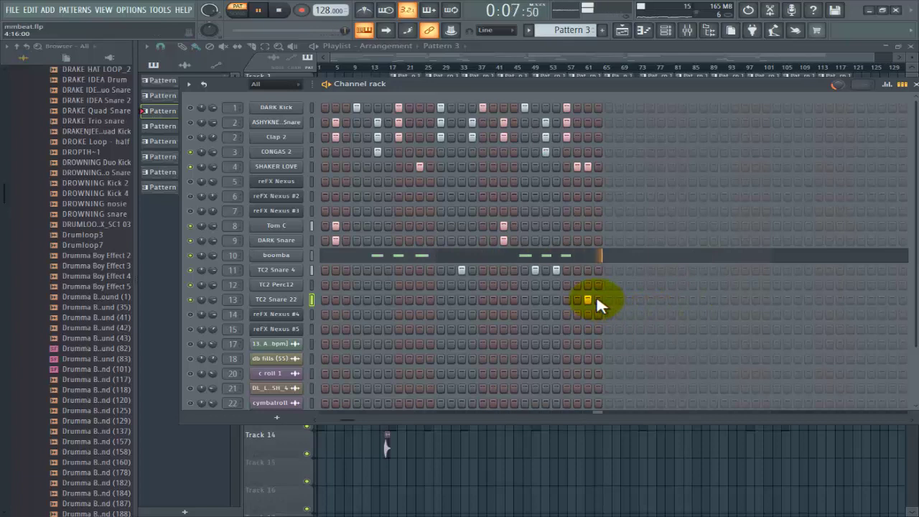
left_click(353, 415)
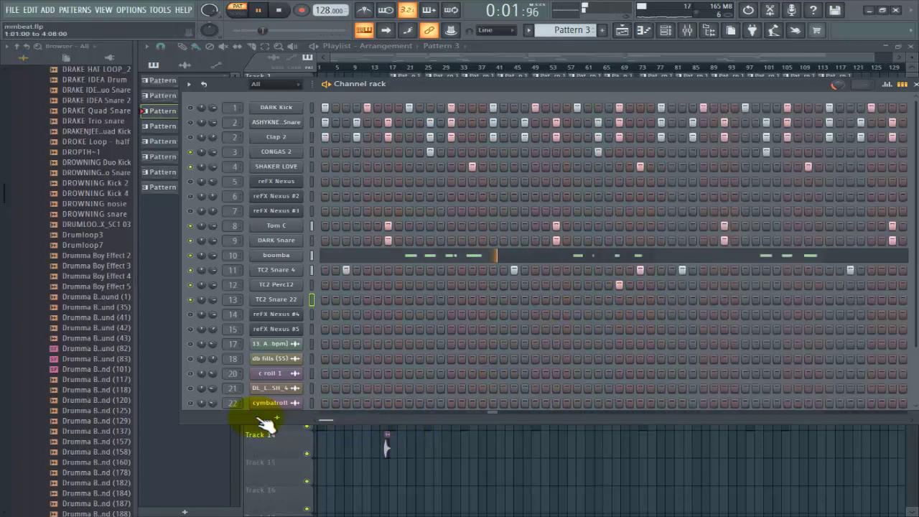
key("space")
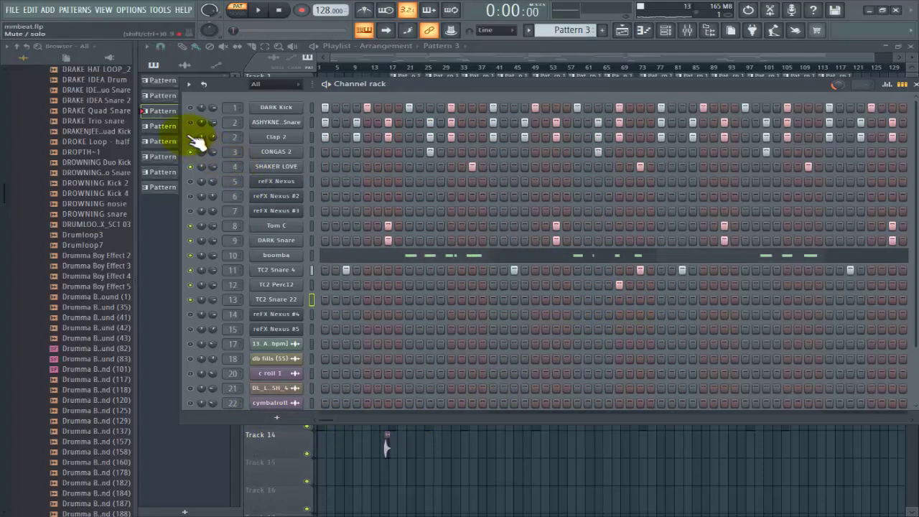
- Look over the remaining channels and play Pattern 3 with the ASHYKNE Snare and Clap 2 channels included
scroll(427, 337, "down", 3)
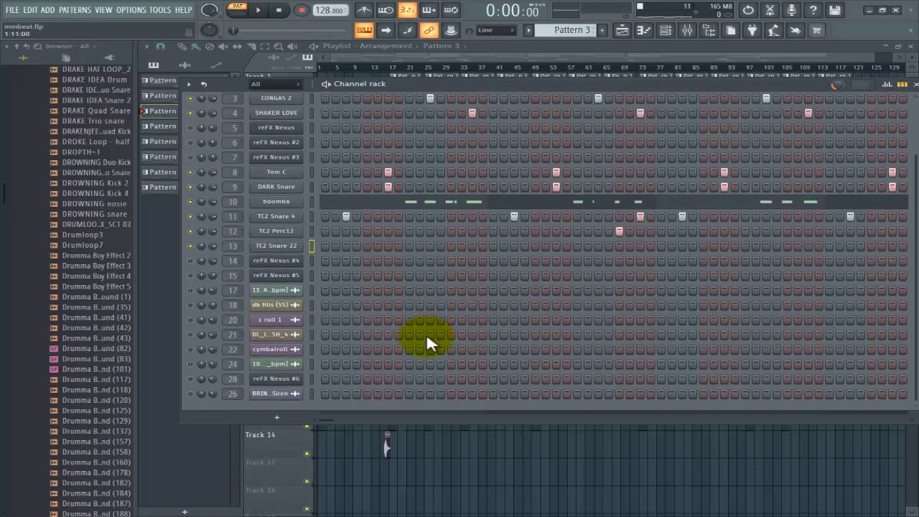
scroll(426, 333, "up", 3)
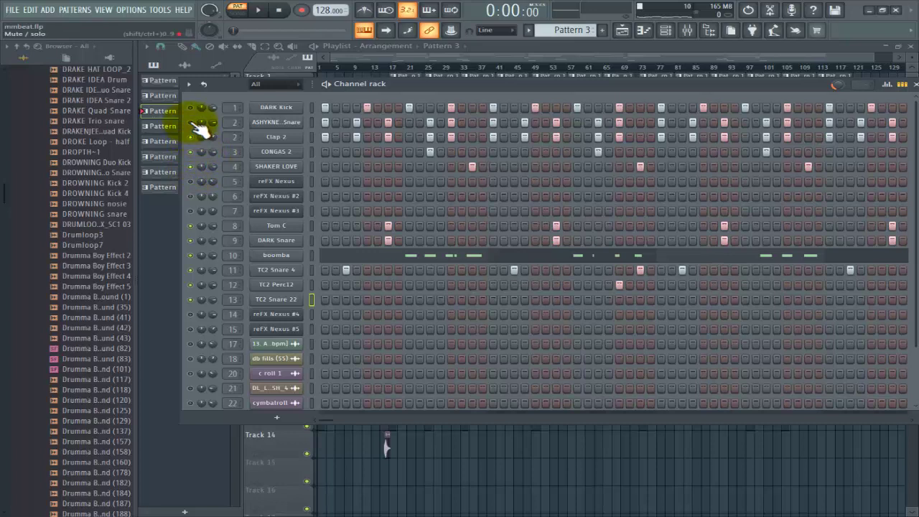
key("space")
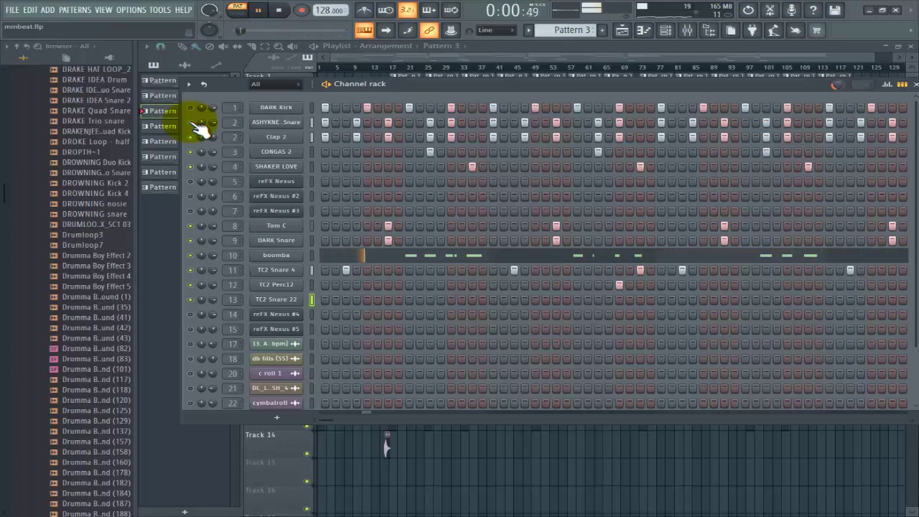
- Inspect the Fruity parametric EQ 2 curve on Clap 2's mixer track, closing the effect and the mixer when done
left_click(688, 32)
left_click(192, 223)
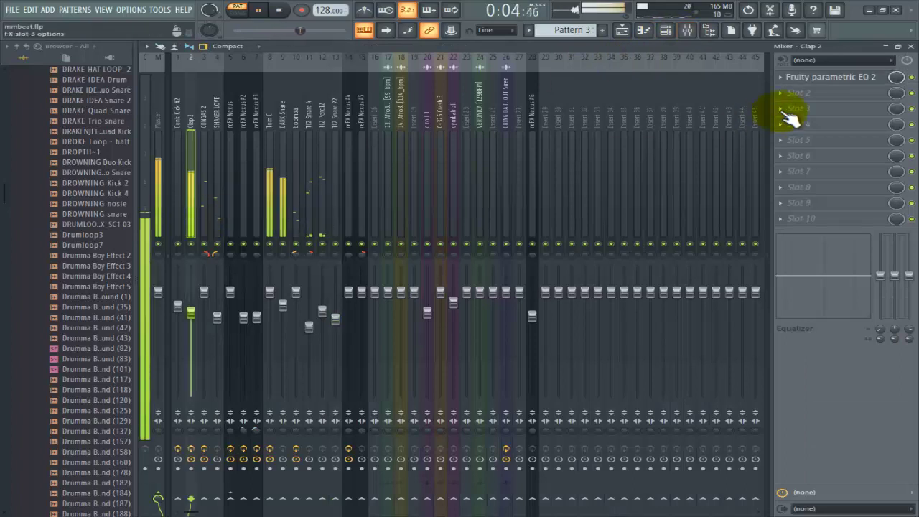
key("space")
left_click(837, 79)
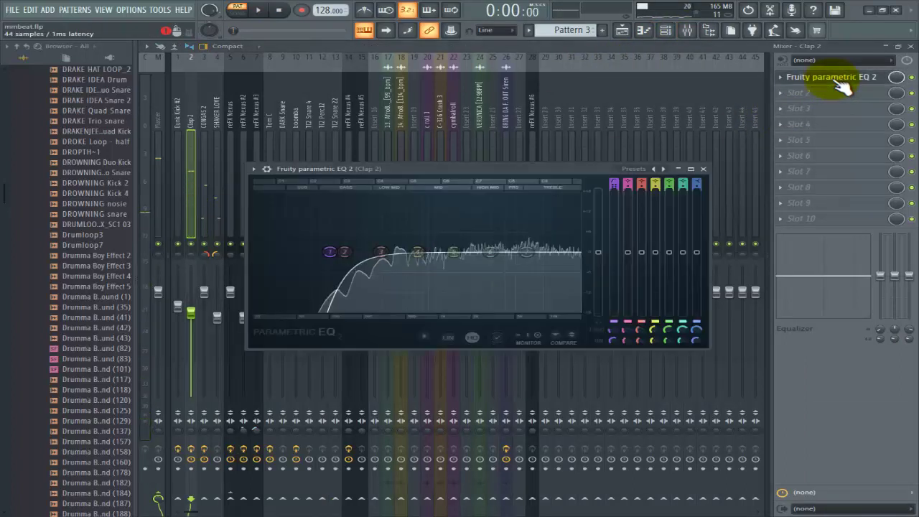
left_click(703, 170)
left_click(910, 46)
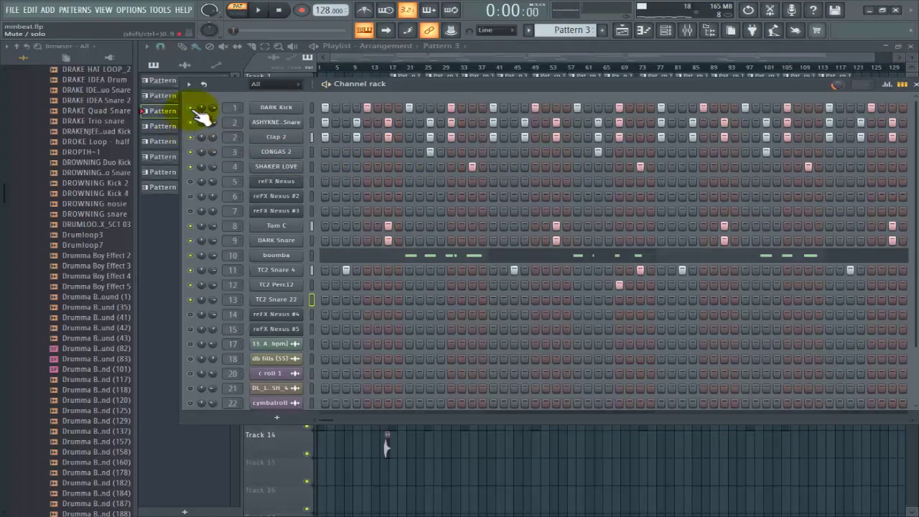
- Play the complete drum pattern with DARK Kick included, following the steps through to the end of Pattern 3
key("space")
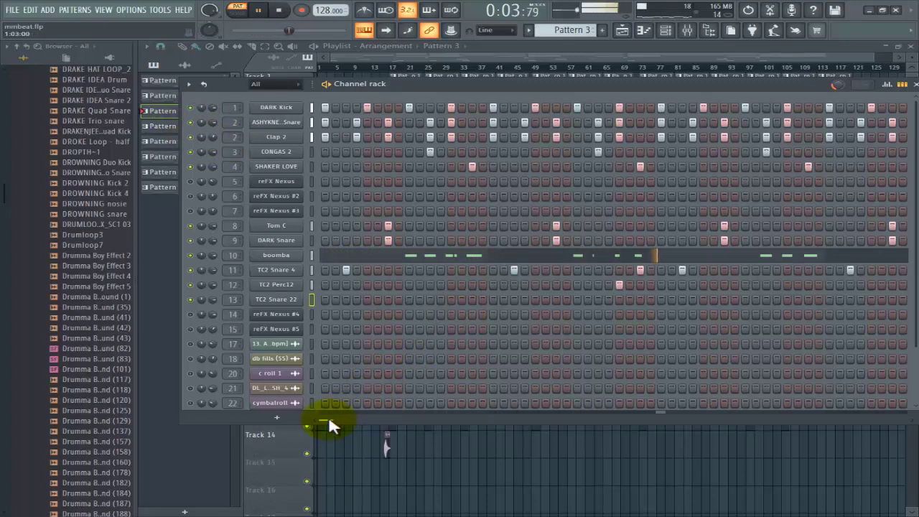
left_click_drag(329, 421, 340, 421)
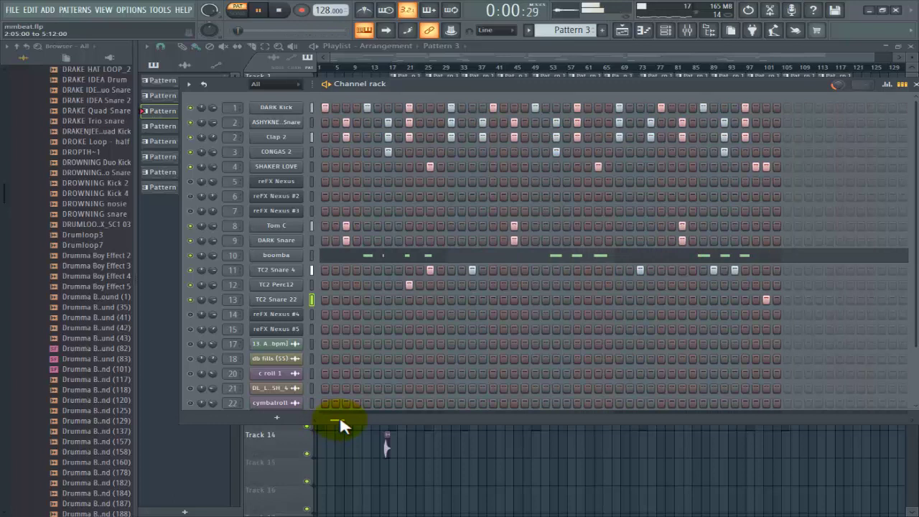
mouse_move(340, 421)
left_mouse_down()
mouse_move(321, 421)
mouse_move(347, 428)
left_mouse_up()
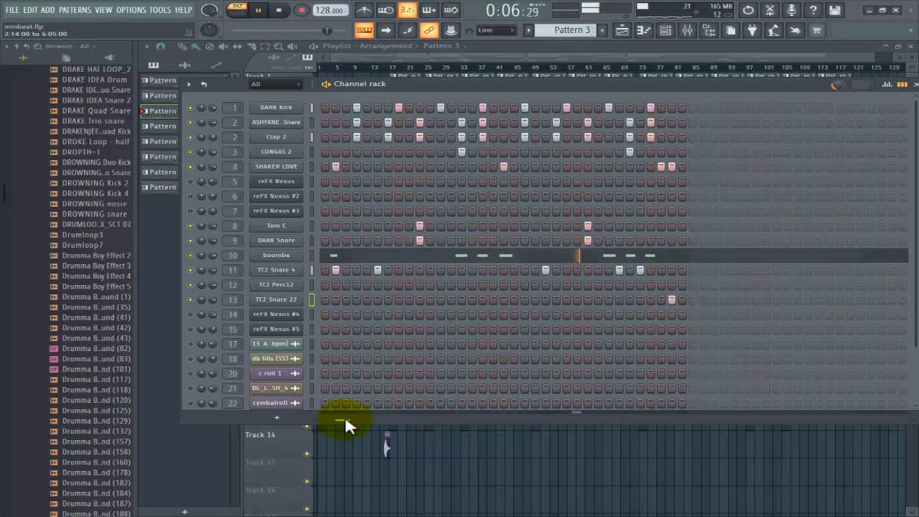
key("space")
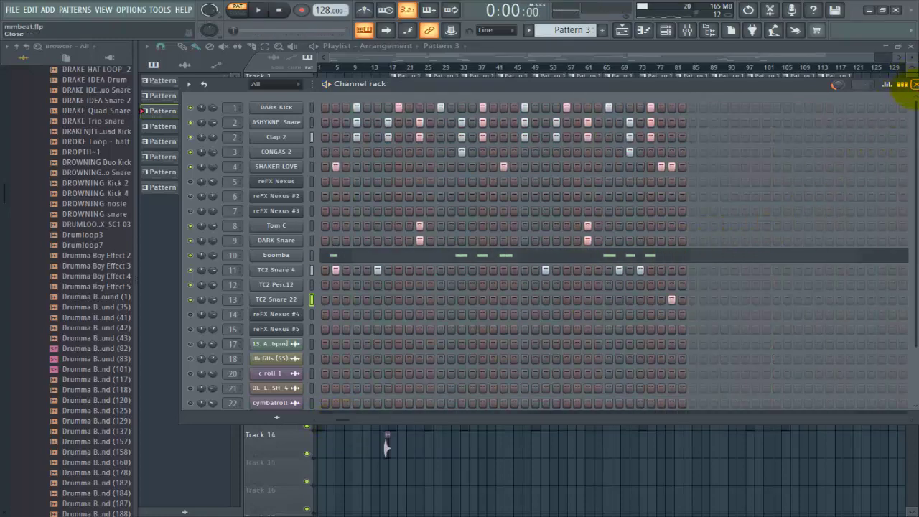
- Switch from the drums to Pattern 2 in the playlist and open its reFX Nexus #2 notes in the piano roll
left_click(915, 84)
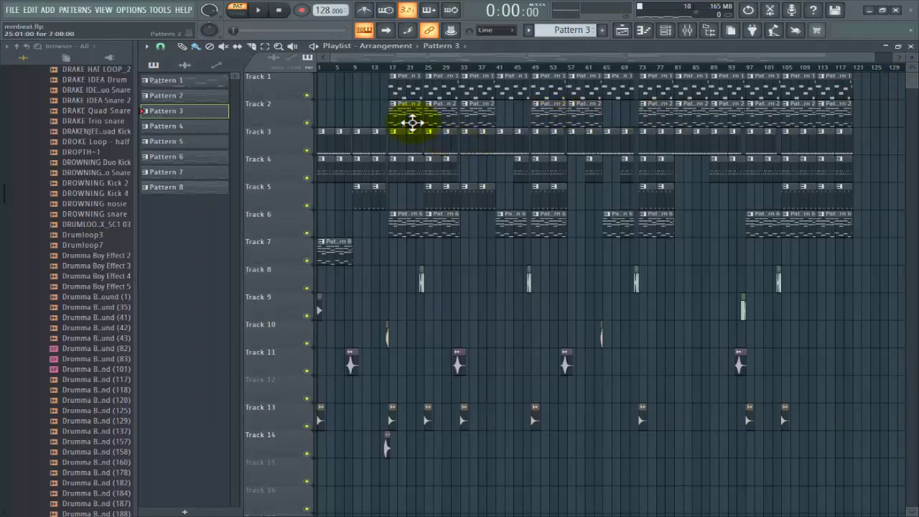
left_click(402, 120)
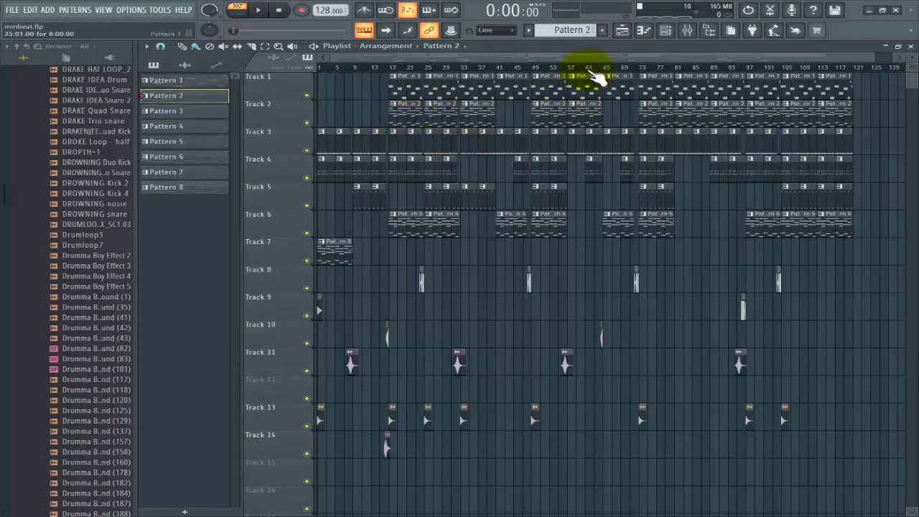
left_click(668, 31)
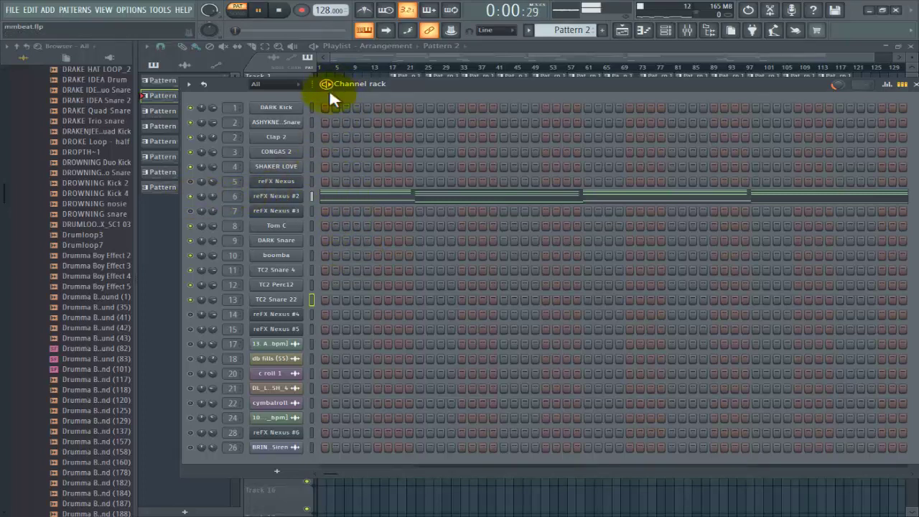
left_click(357, 199)
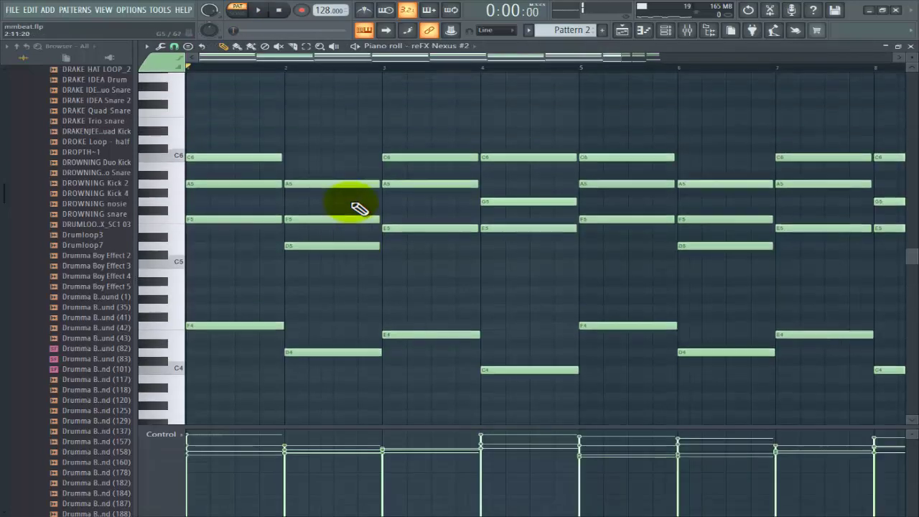
- Play Pattern 2 and examine all of the reFX Nexus #2 chords across its full length
key("space")
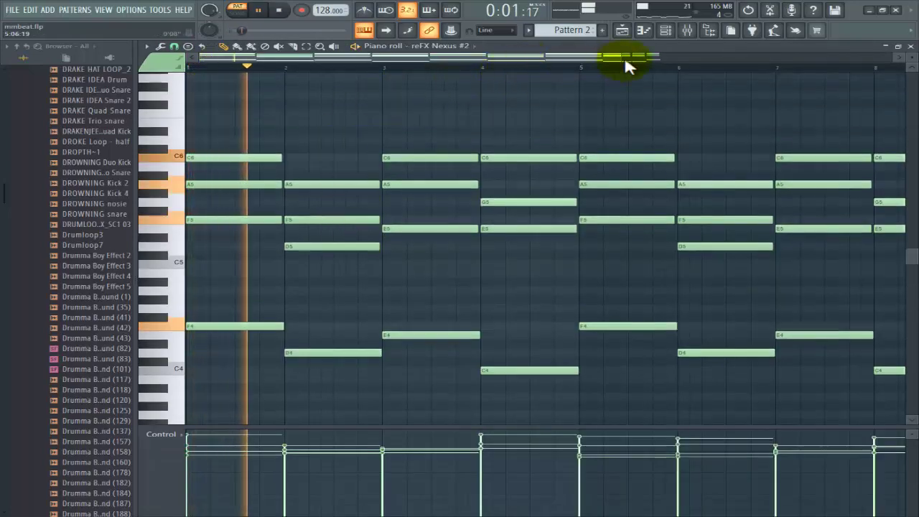
left_click_drag(625, 56, 886, 74)
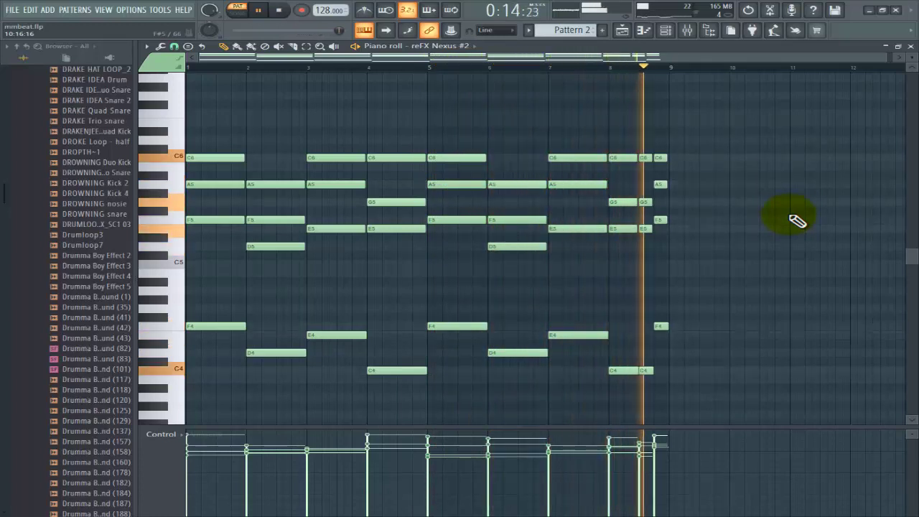
key("space")
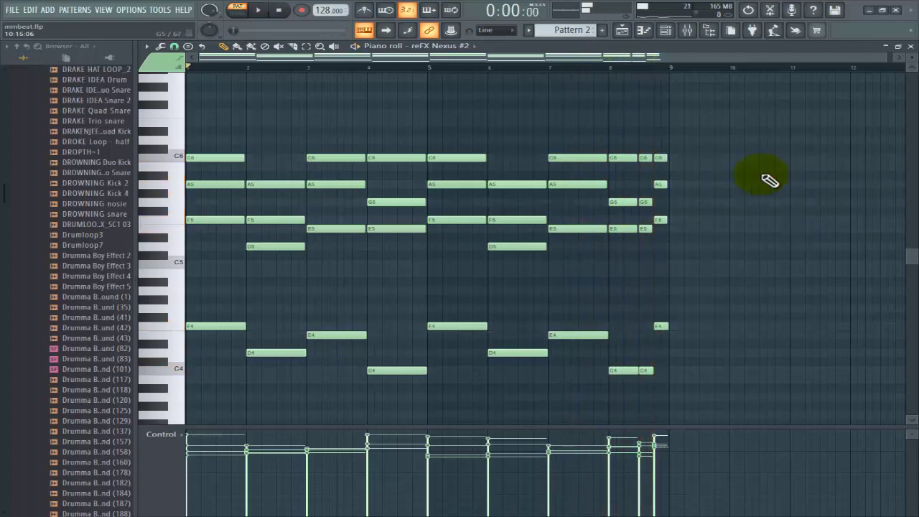
- Inspect the Fruity parametric EQ 2 and Fruity Reeverb 2 settings on reFX Nexus #2's mixer track during a short playback, closing both effects
left_click(692, 32)
key("space")
left_click(242, 209)
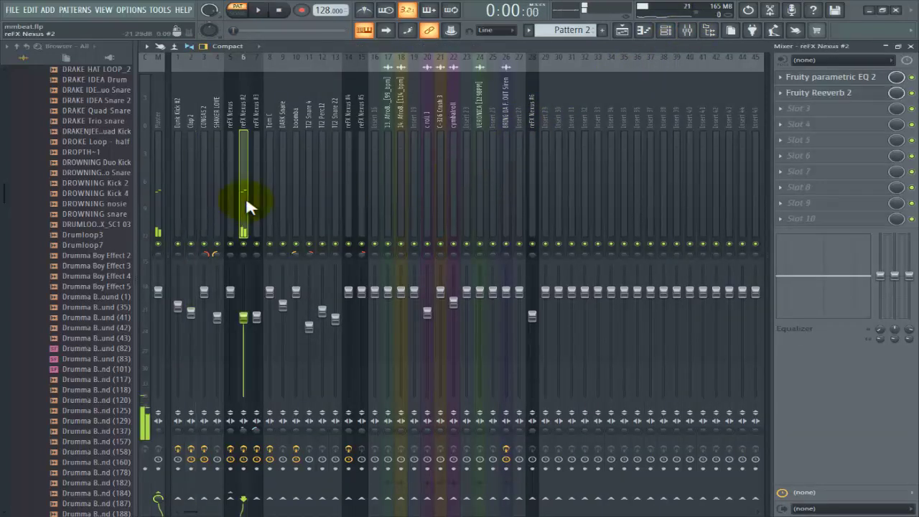
left_click(860, 79)
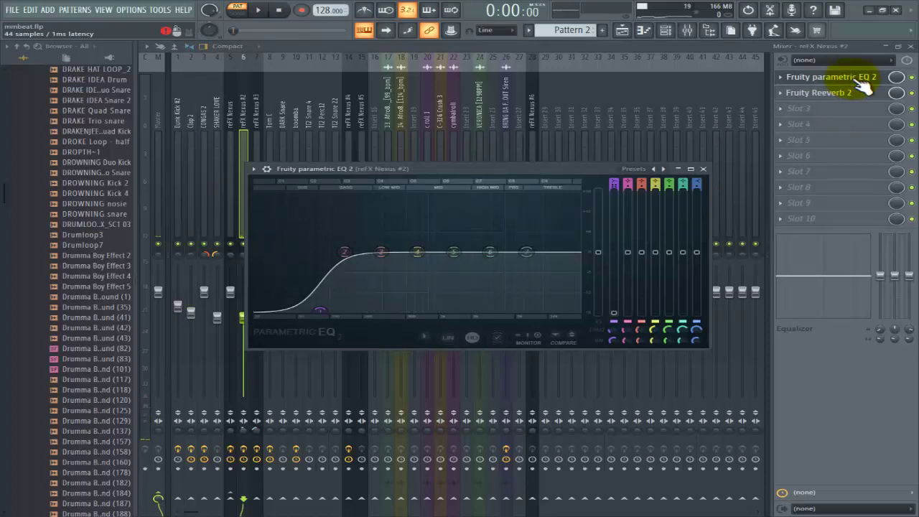
left_click(860, 79)
left_click(821, 93)
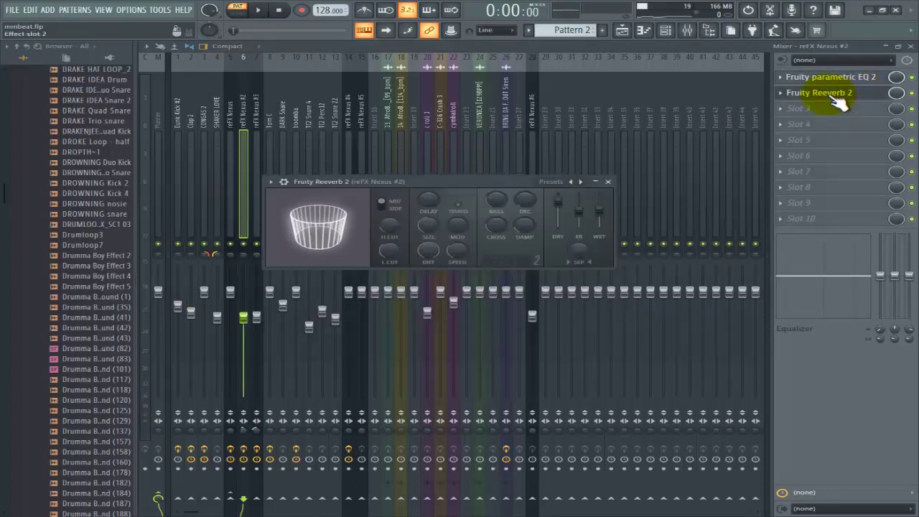
left_click(609, 183)
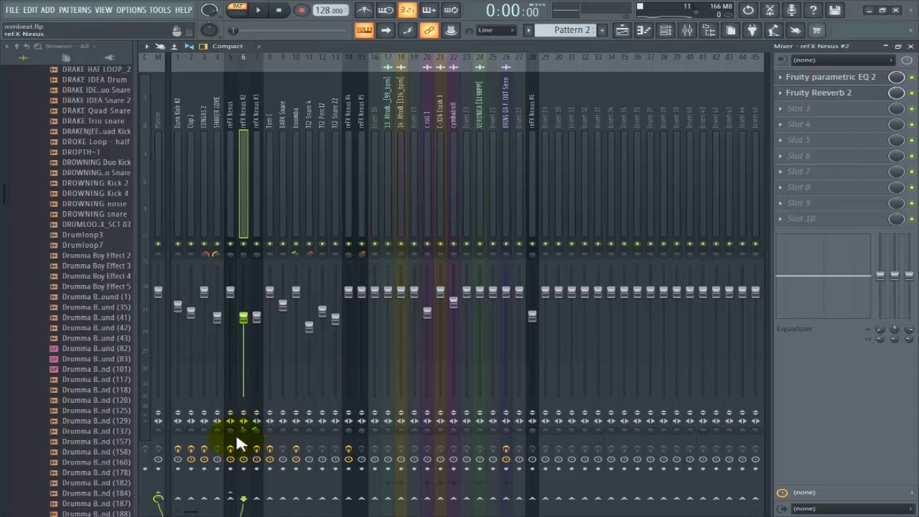
left_click(232, 426)
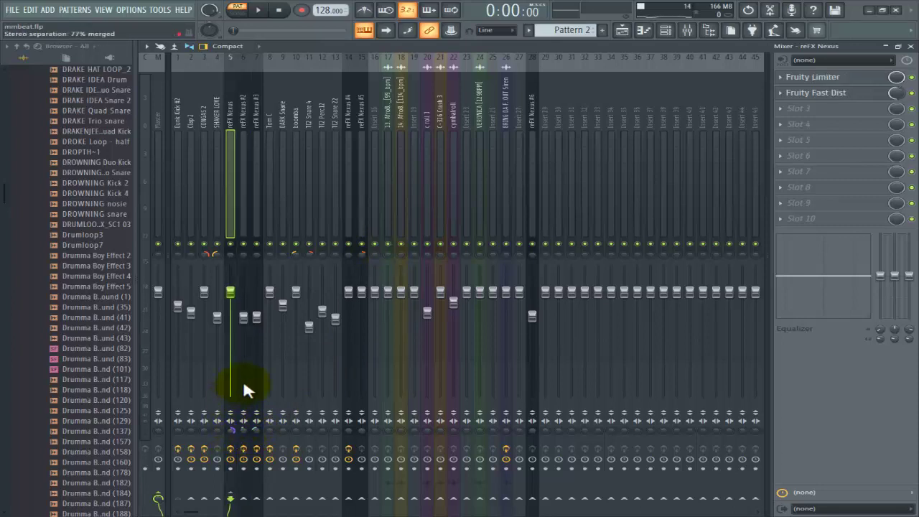
right_click(244, 386)
left_click(274, 358)
- Audition Pattern 2 with the reFX Nexus #2 mixer track selected, closing the mixer and the piano roll when done
left_click(246, 225)
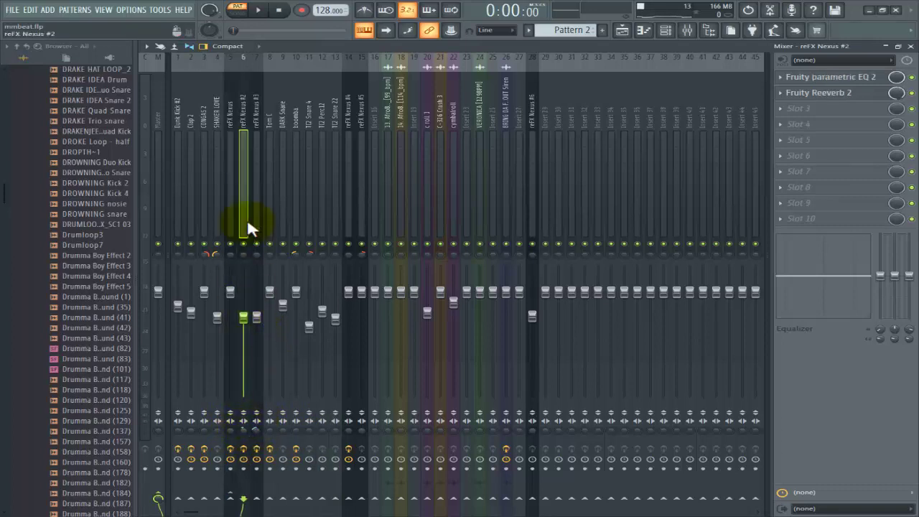
key("space")
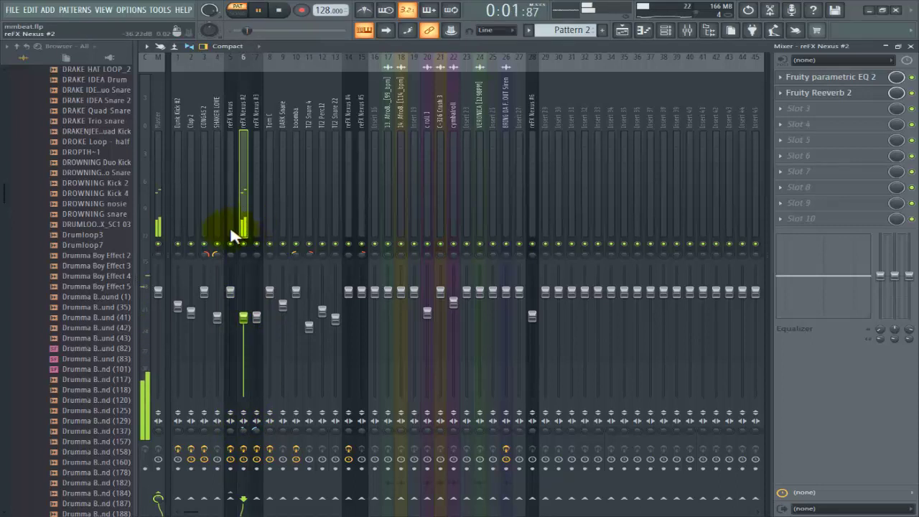
key("space")
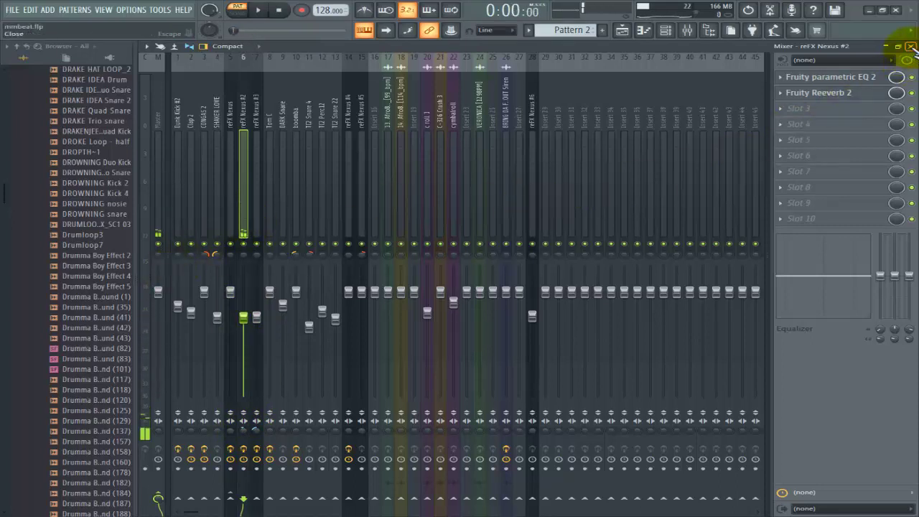
left_click(911, 46)
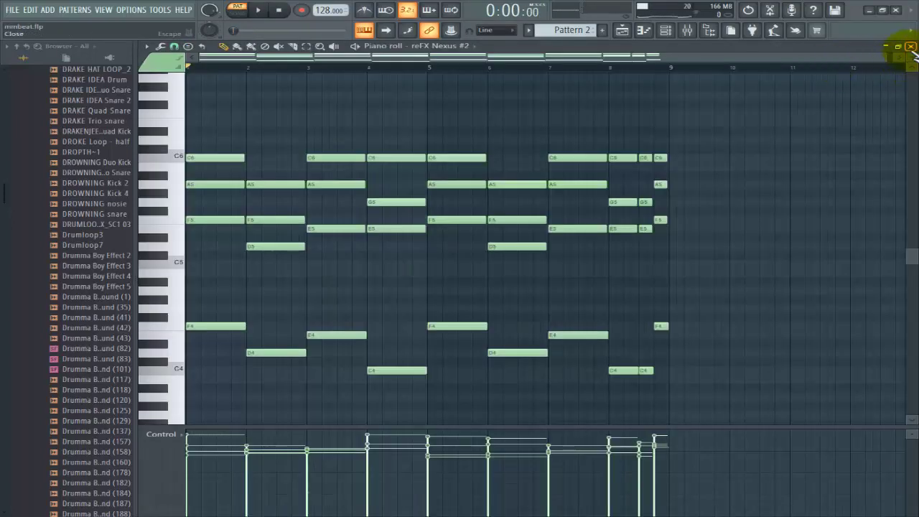
left_click(911, 46)
- Check the Master track's level and effect slots with Pattern 2 playing, and return to the playlist
left_click(688, 31)
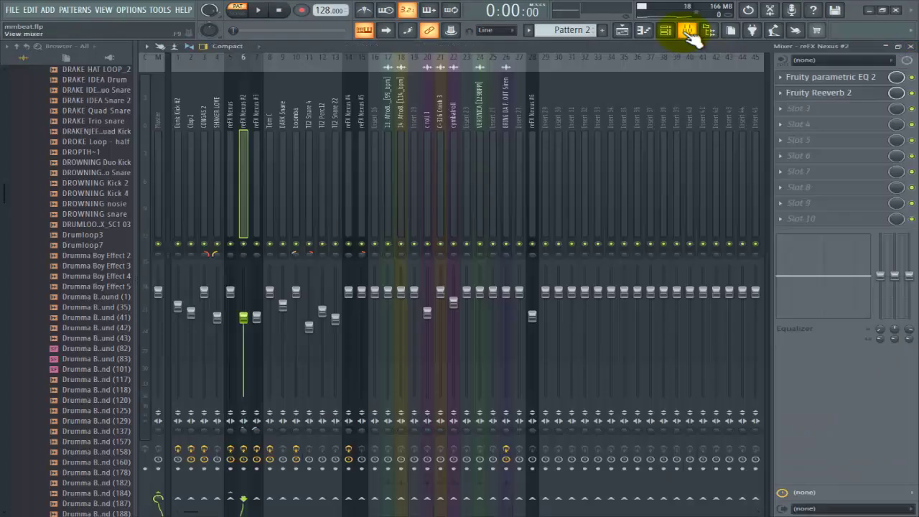
left_click(159, 158)
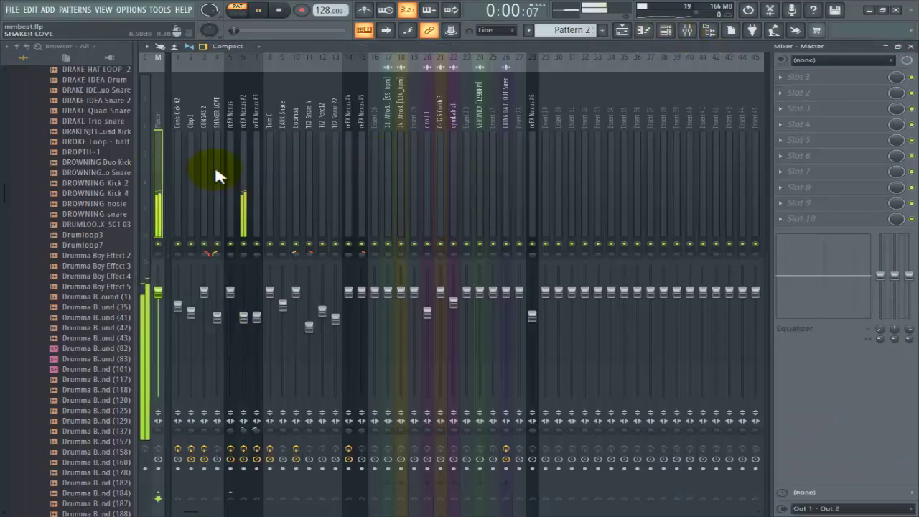
left_click(910, 46)
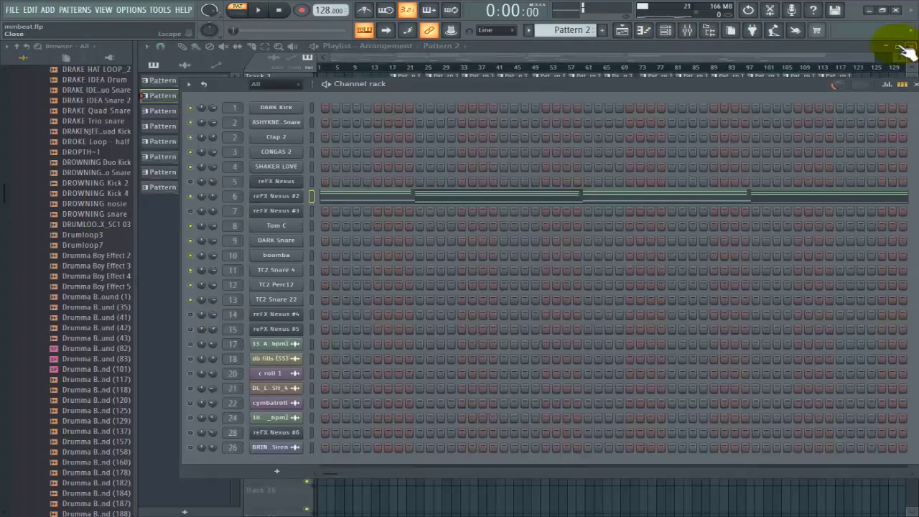
left_click(915, 84)
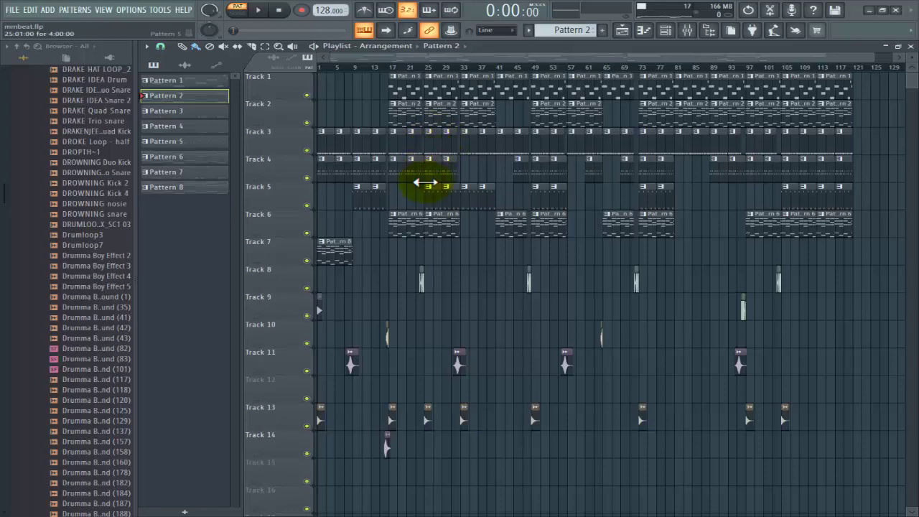
- Switch to Pattern 6, open its reFX Nexus #3 notes in the piano roll and play through the chords
left_click(405, 228)
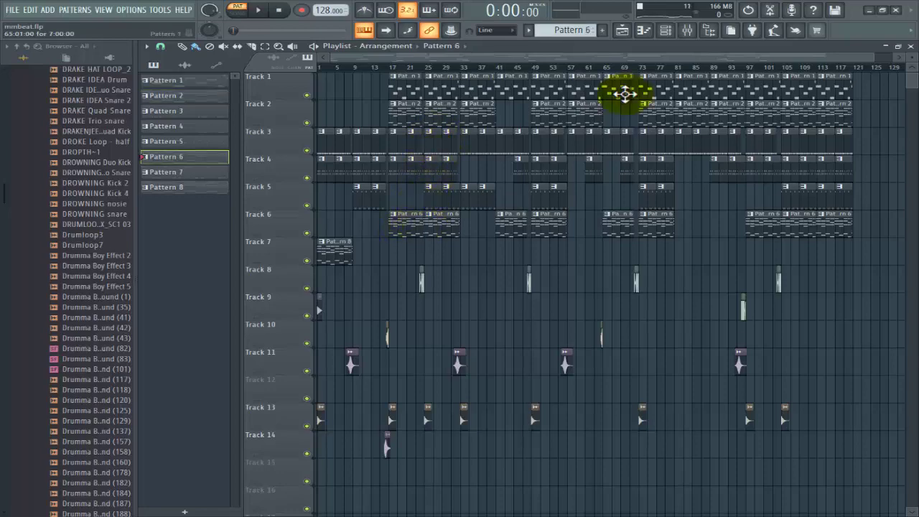
left_click(689, 31)
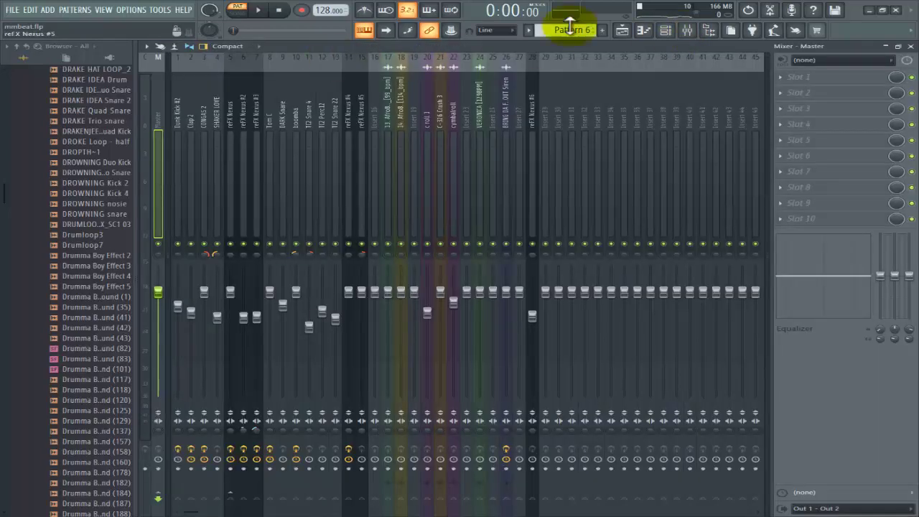
left_click(668, 32)
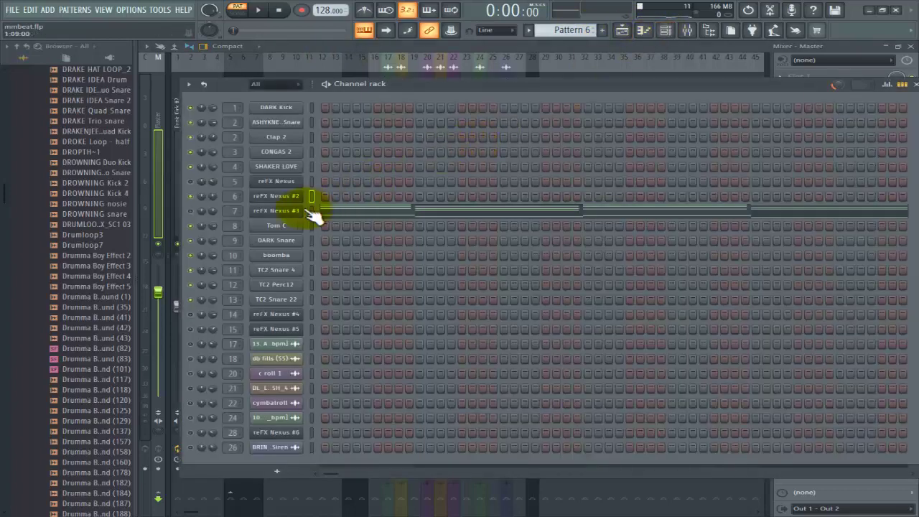
double_click(380, 214)
key("space")
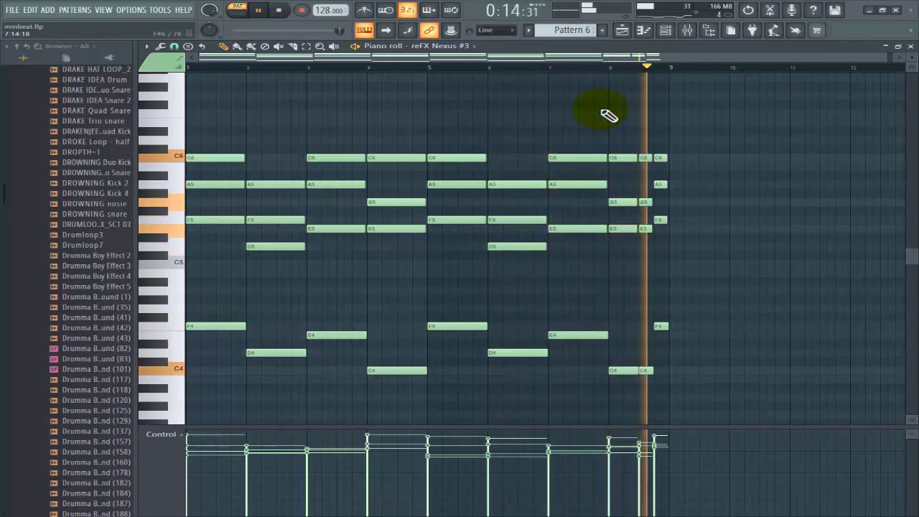
key("space")
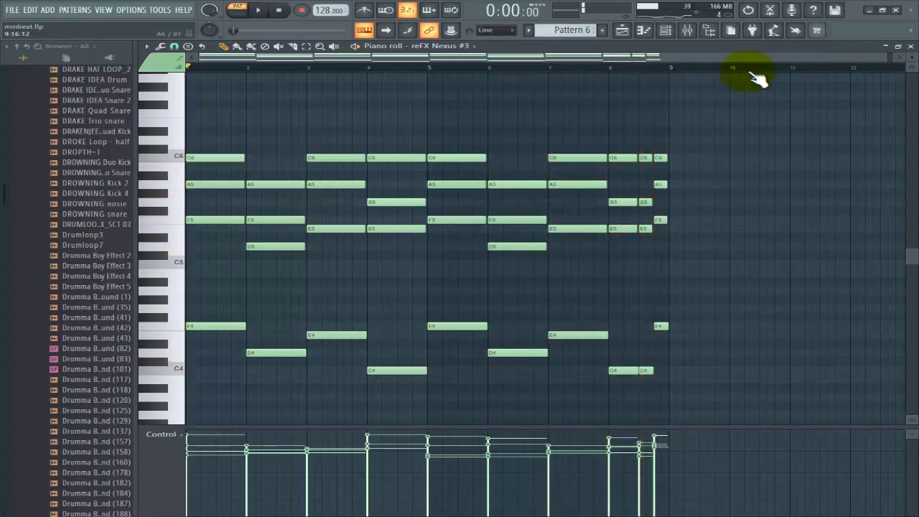
- Inspect Fruity parametric EQ 2 and Fruity Reeverb 2 on the reFX Nexus #3 mixer track while Pattern 6 plays
left_click(688, 33)
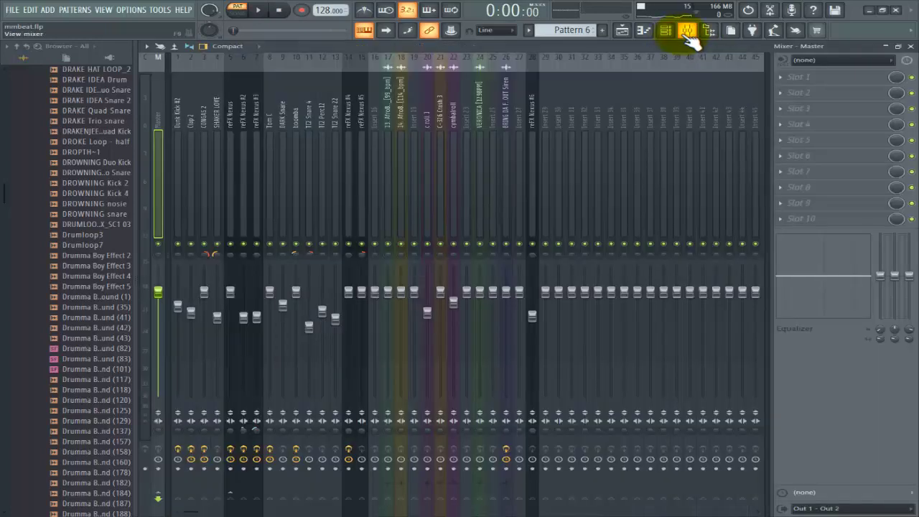
key("space")
left_click(257, 215)
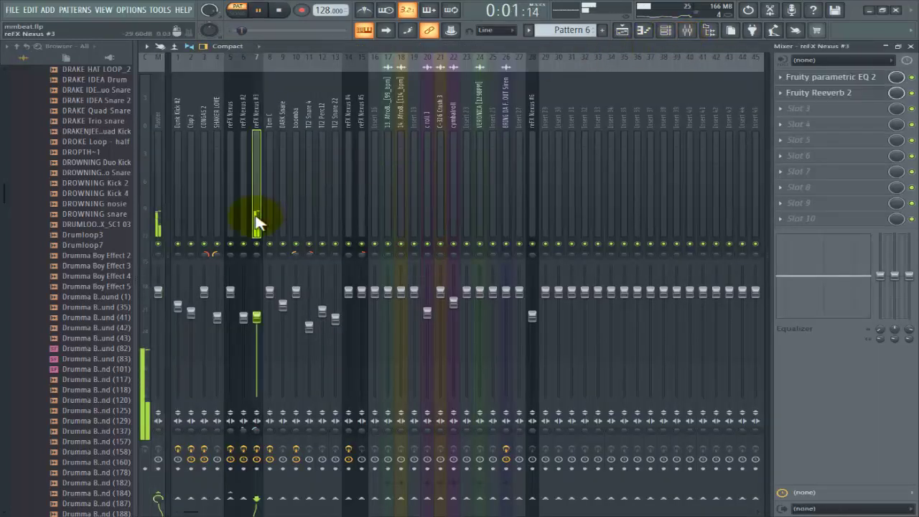
left_click(852, 79)
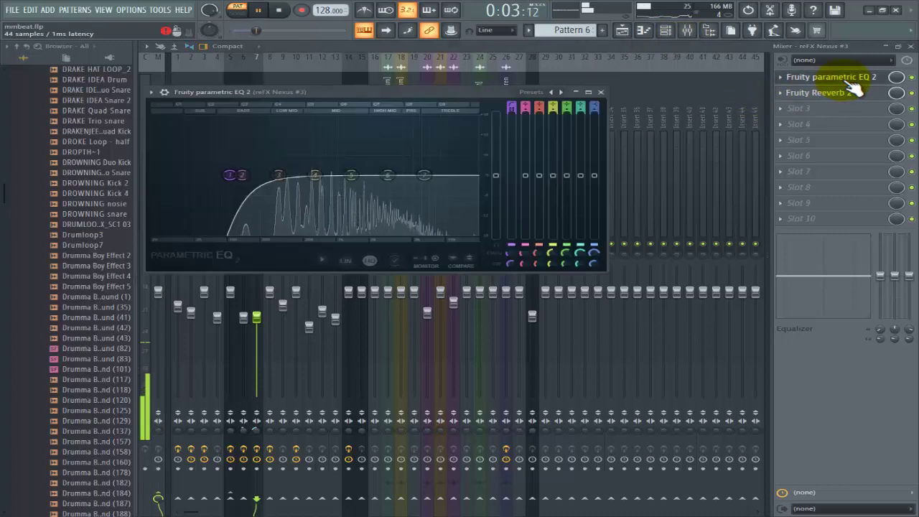
left_click(833, 93)
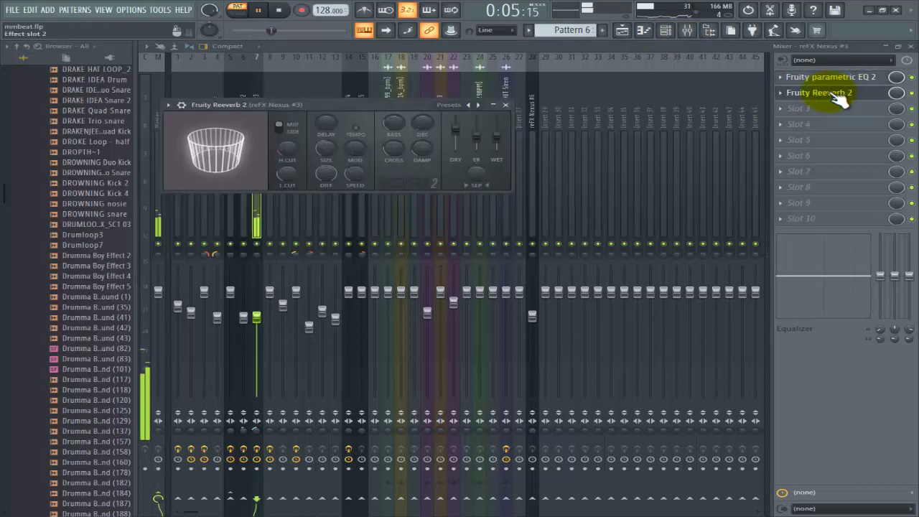
key("space")
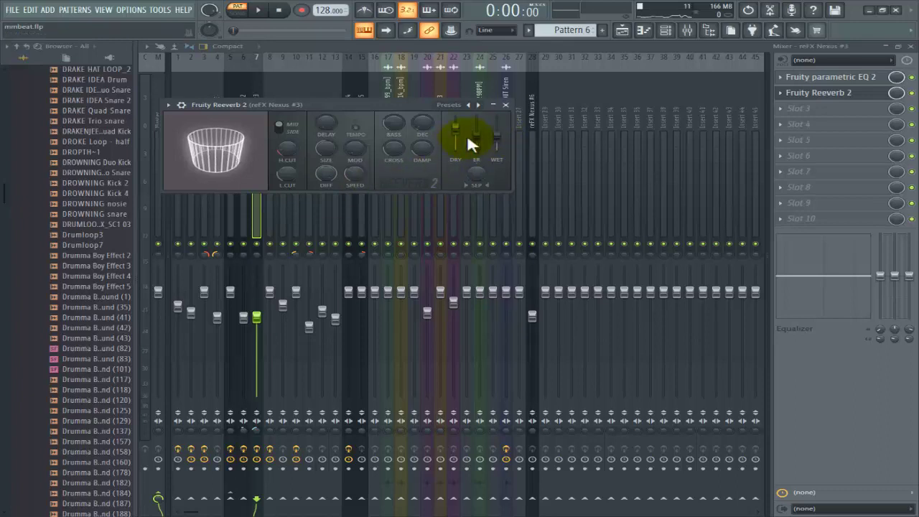
left_click(507, 105)
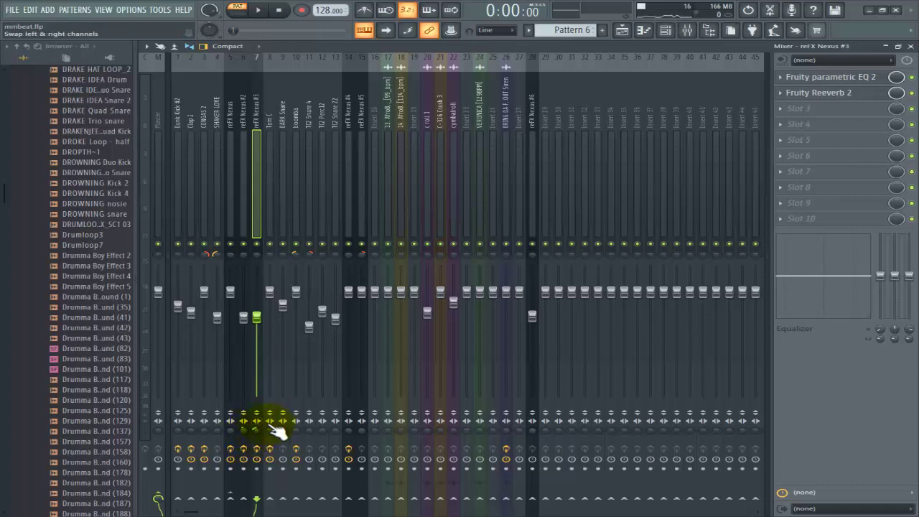
- Play Pattern 6 briefly once more, and close the mixer, piano roll and channel rack to return to the playlist
key("space")
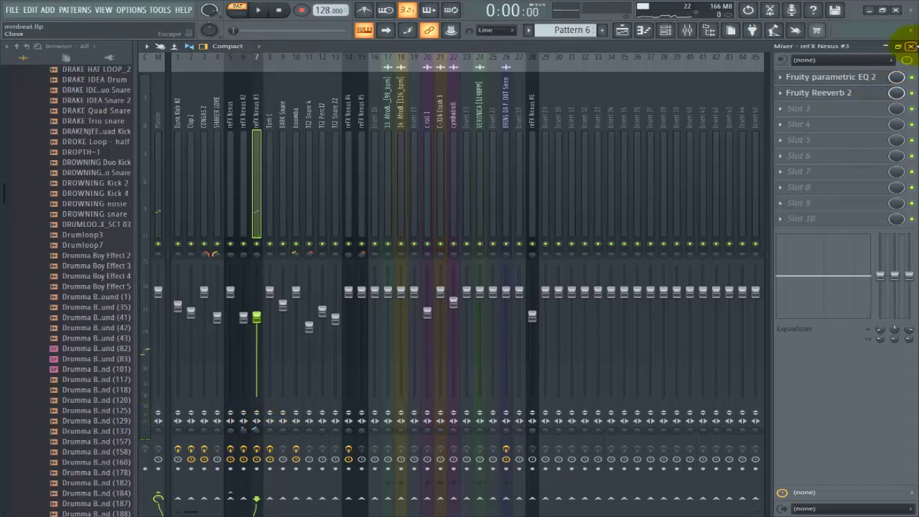
left_click(911, 46)
left_click(911, 46)
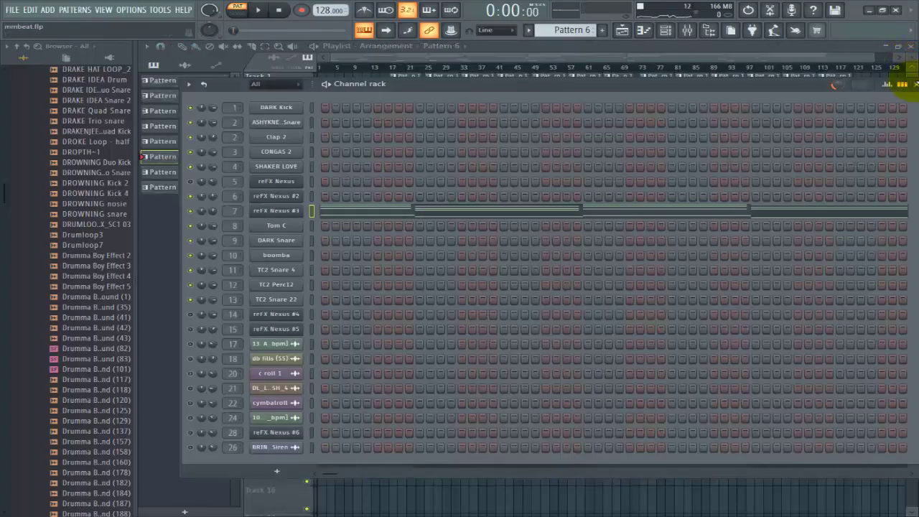
left_click(916, 84)
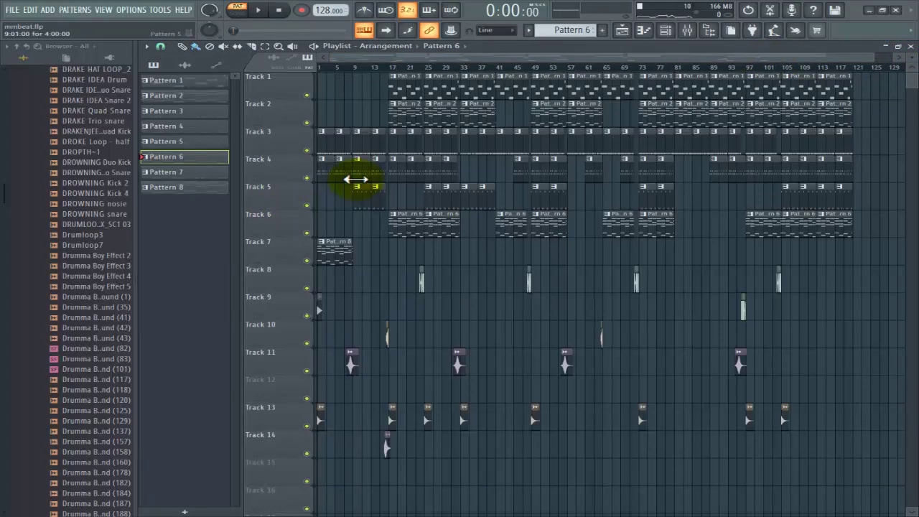
- Switch to Pattern 5, open its reFX Nexus #4 notes in the piano roll and play the melody
left_click(342, 175)
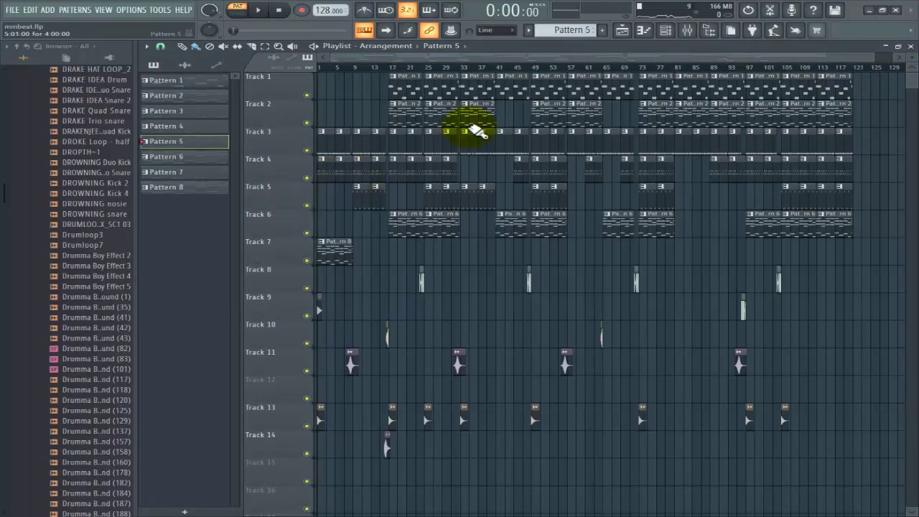
left_click(667, 32)
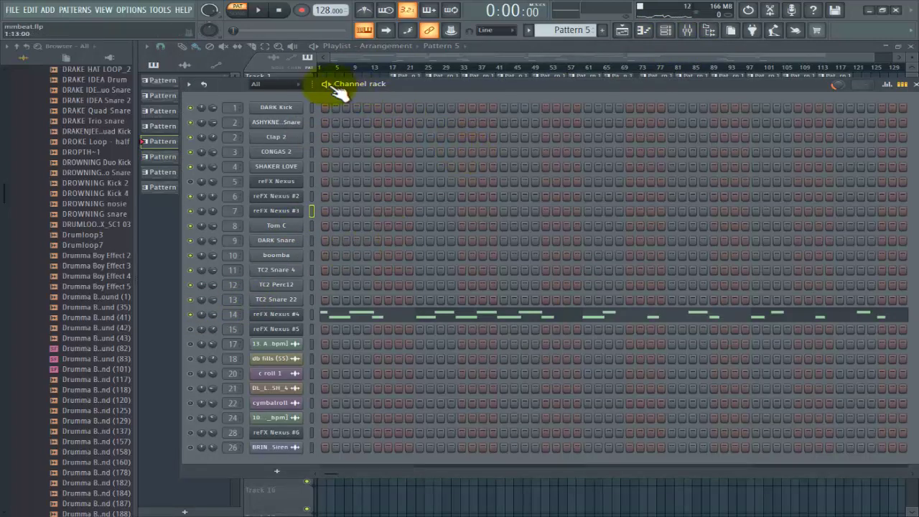
key("space")
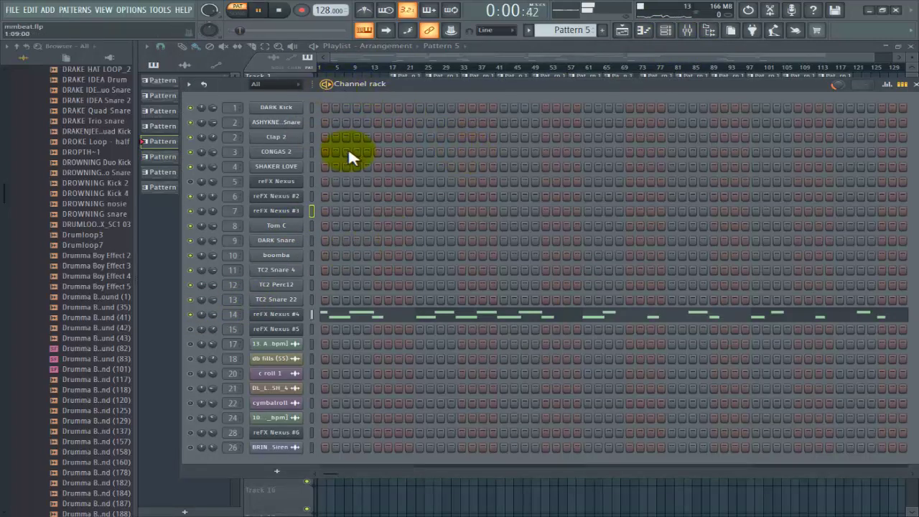
left_click(361, 320)
scroll(361, 325, "up", 3)
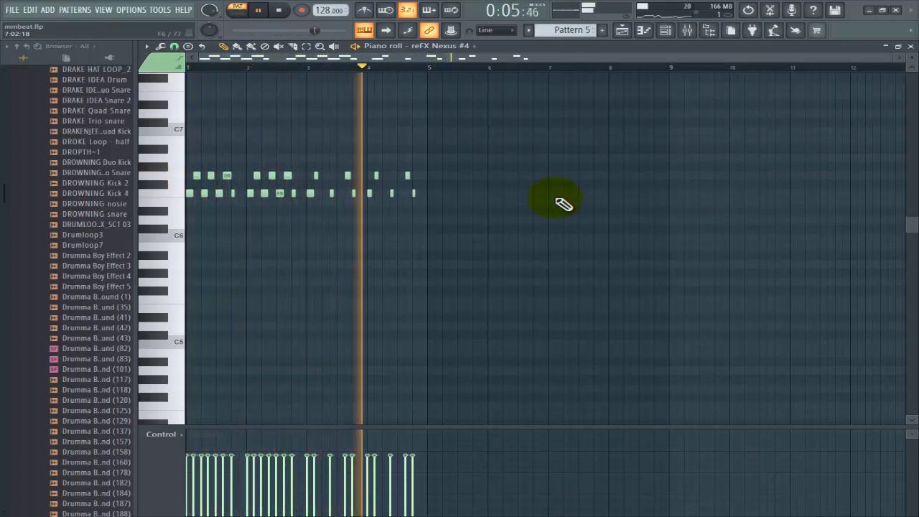
key("space")
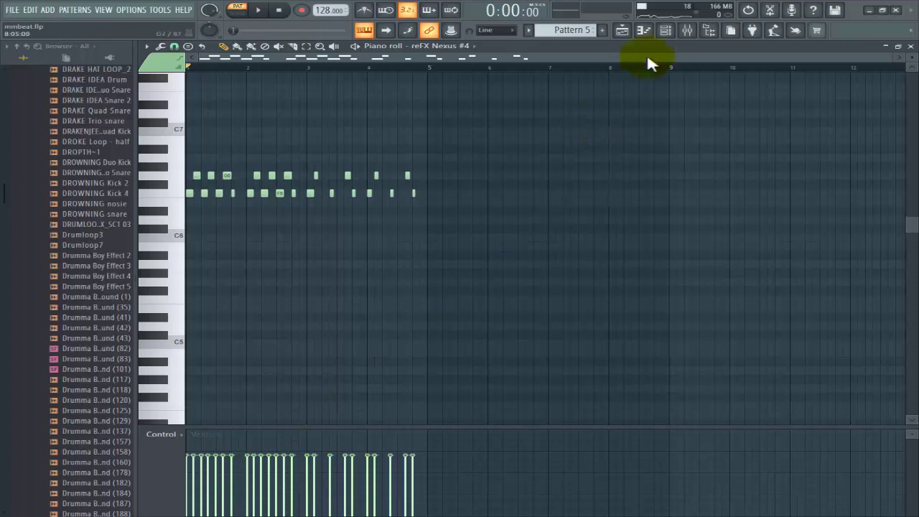
- Review the reFX Nexus #3 track's EQ and reverb in the mixer again, checking the Reeverb 2 low cut before closing it
left_click(687, 31)
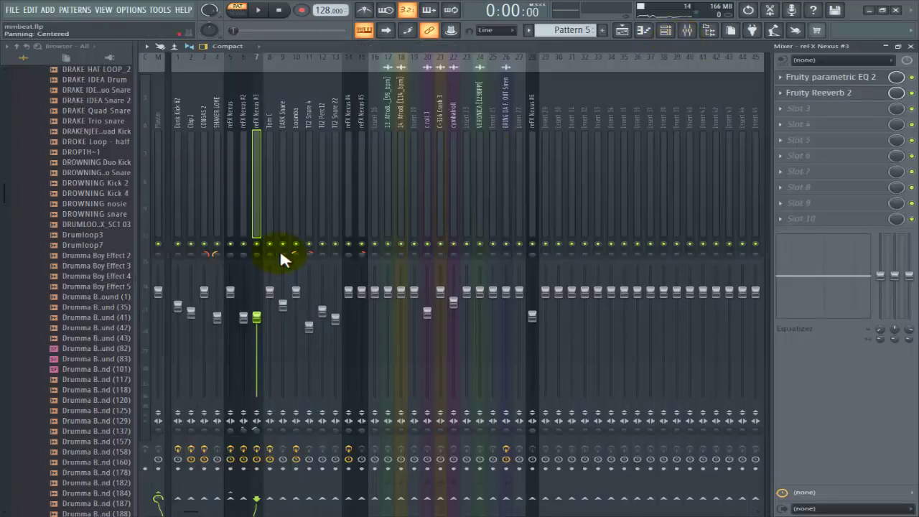
left_click(839, 78)
left_click(862, 81)
left_click(832, 94)
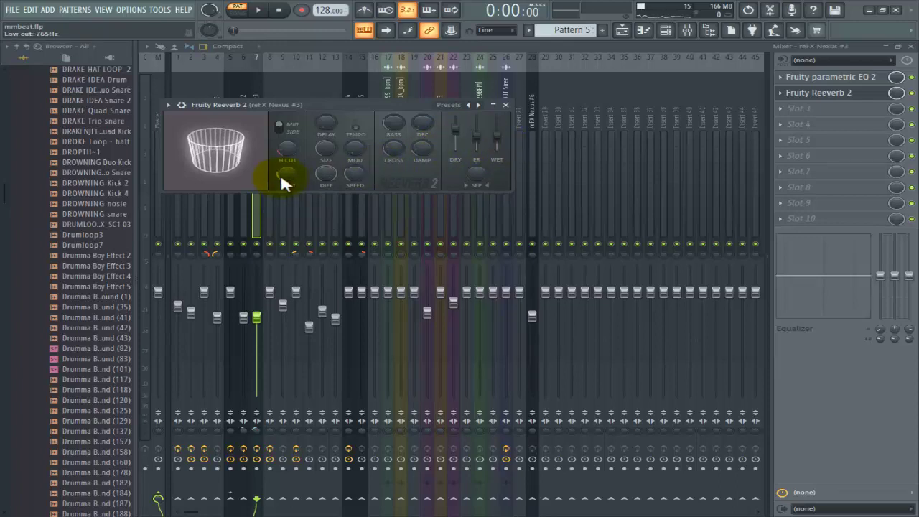
left_click(506, 106)
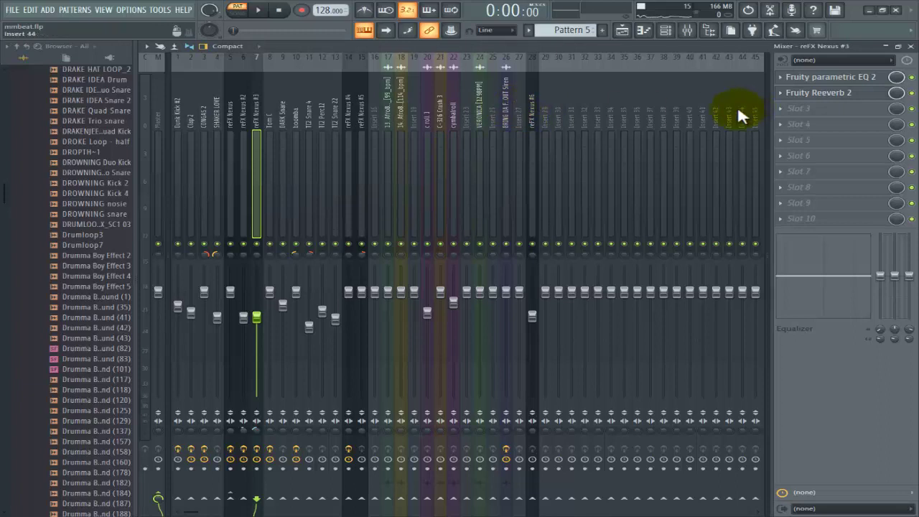
- Close the mixer, piano roll and channel rack to return to the playlist
left_click(913, 47)
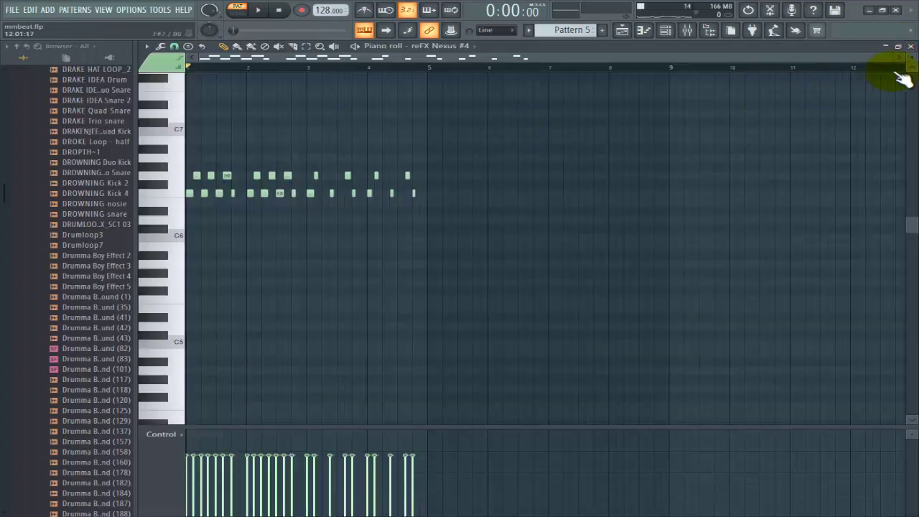
left_click(910, 47)
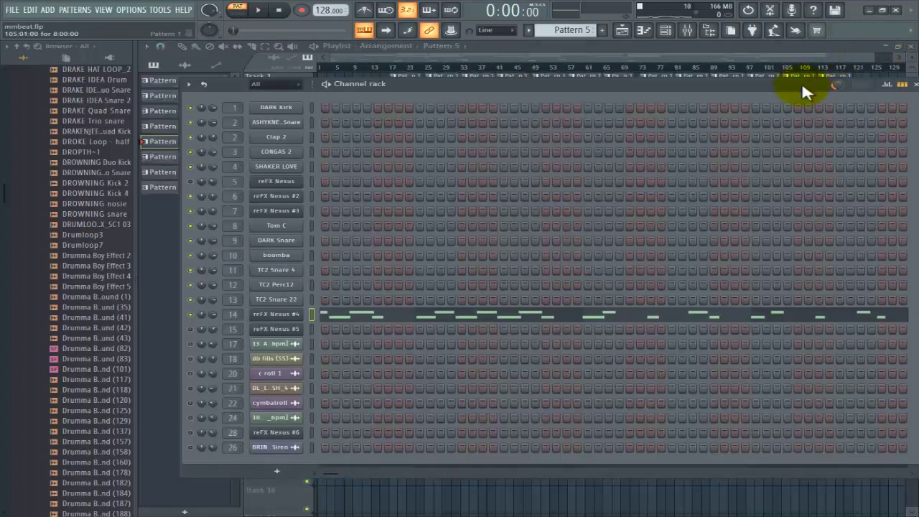
left_click_drag(801, 83, 758, 87)
left_click(867, 88)
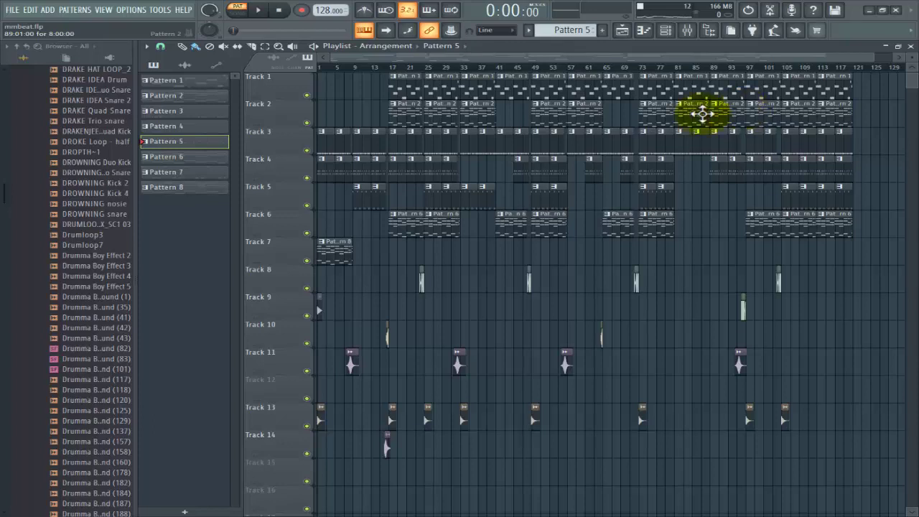
- Switch to Pattern 7, open its reFX Nexus #5 notes in the piano roll and play the part
left_click(363, 201)
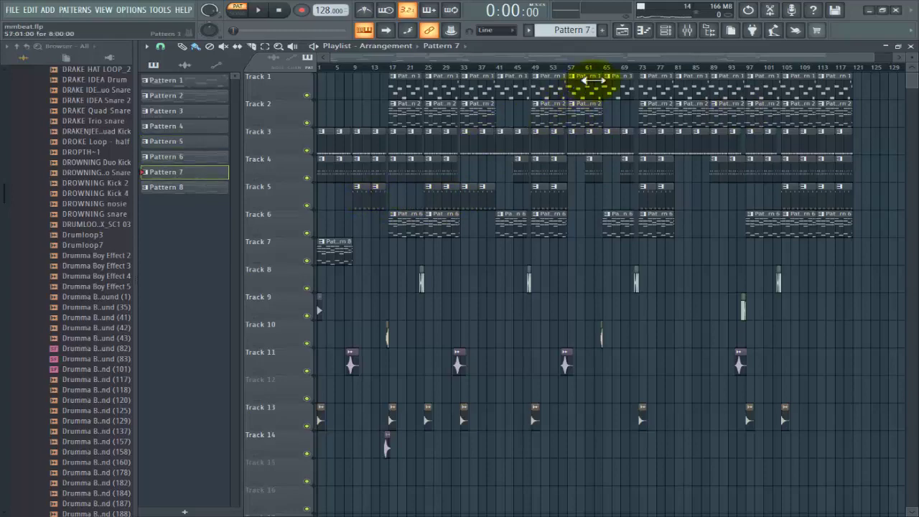
left_click(667, 31)
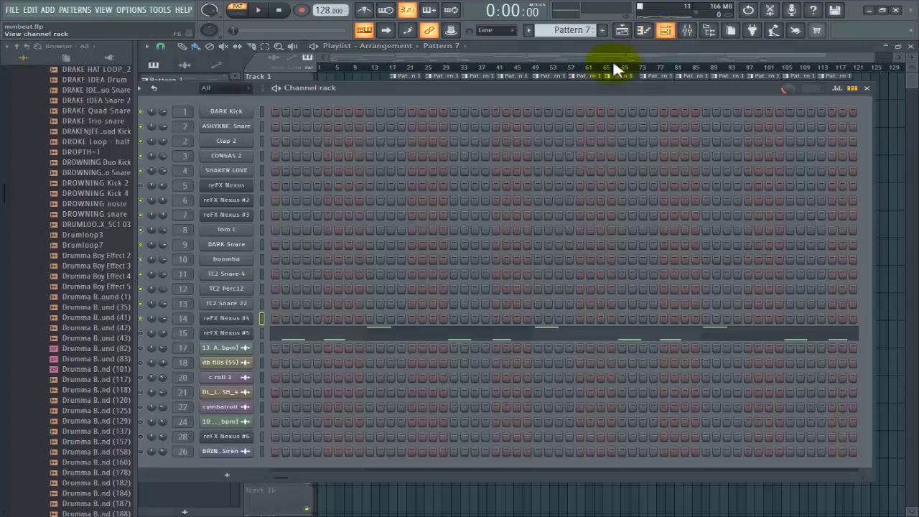
left_click(375, 334)
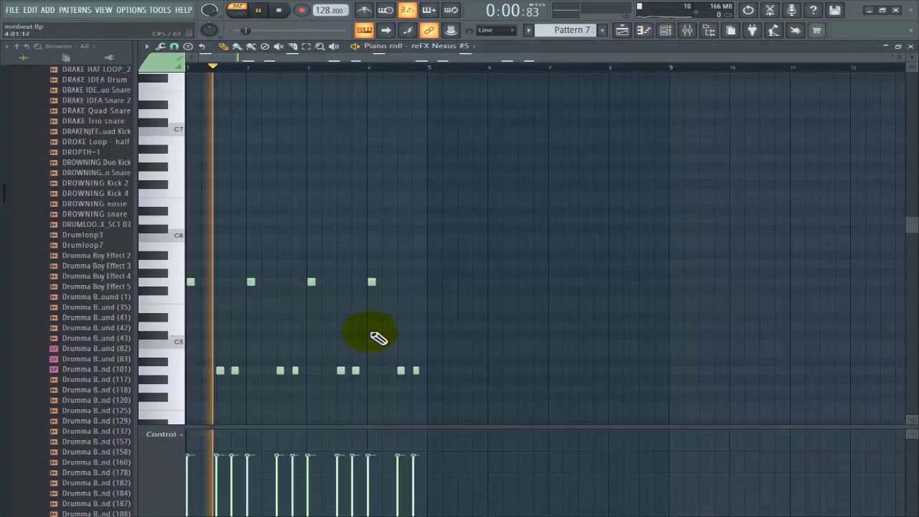
left_click(665, 30)
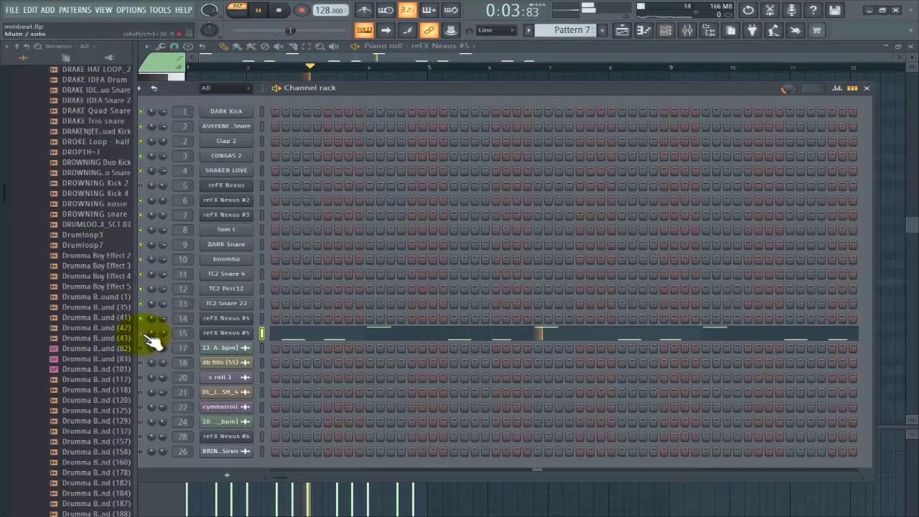
left_click(338, 332)
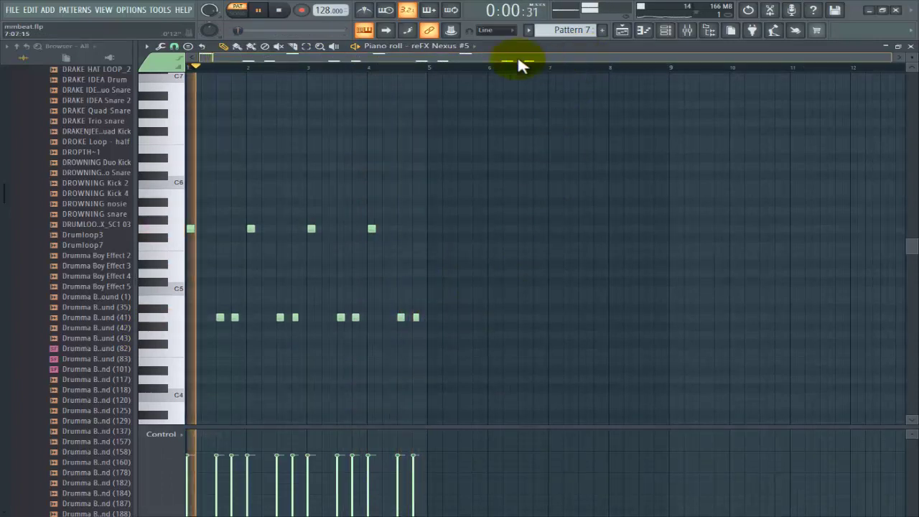
key("space")
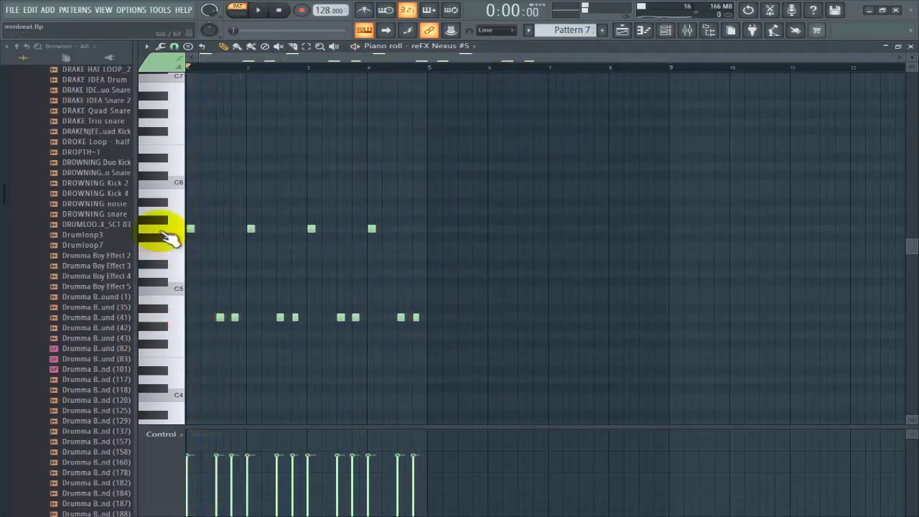
key("space")
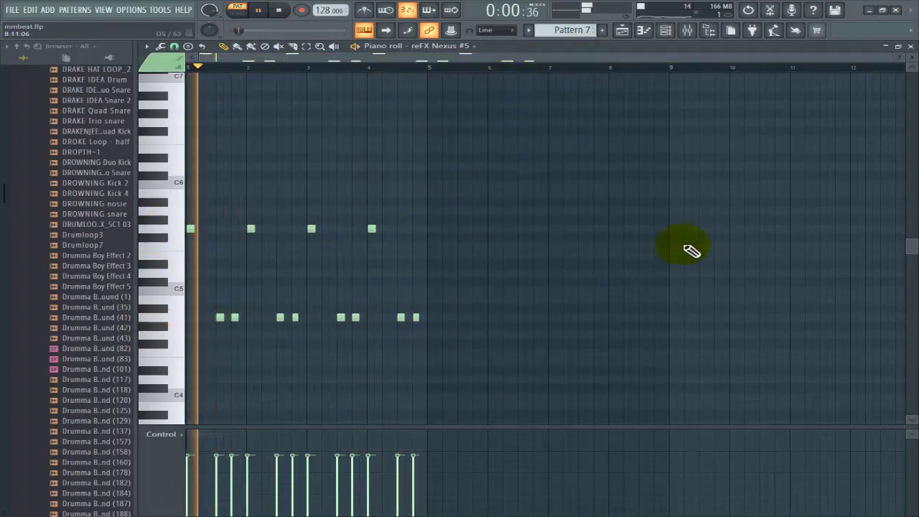
key("space")
- Examine the reFX Nexus #5 mixer track's panning and effect slots while playing Pattern 7
left_click(694, 31)
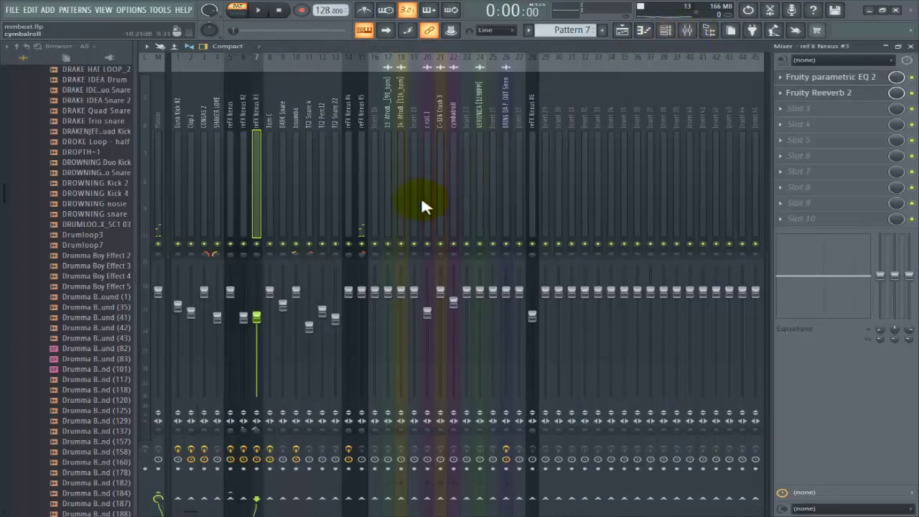
left_click(363, 227)
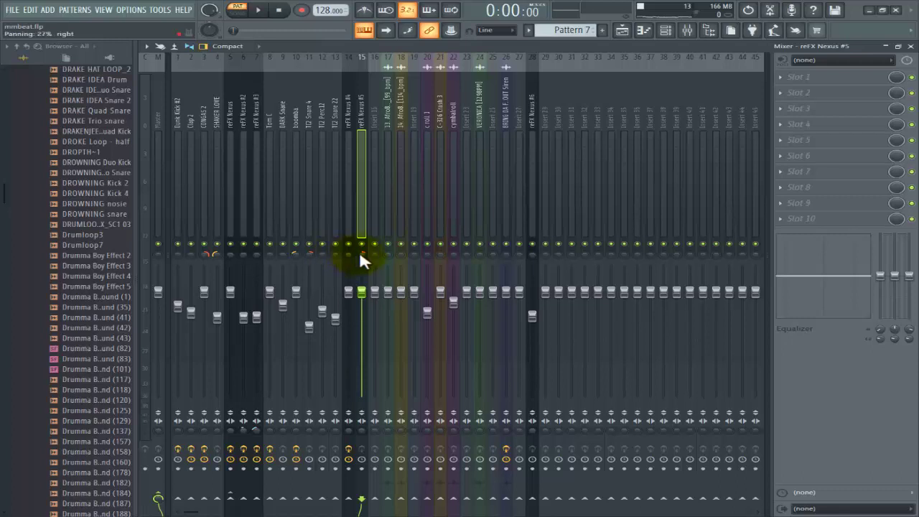
key("space")
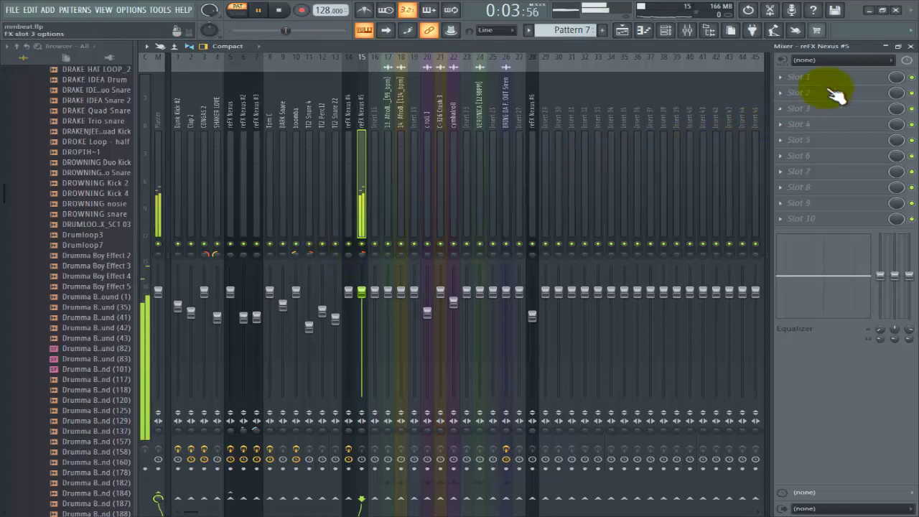
- Close the mixer, piano roll and channel rack, and stop Pattern 7 playback
key("F7")
left_click(911, 46)
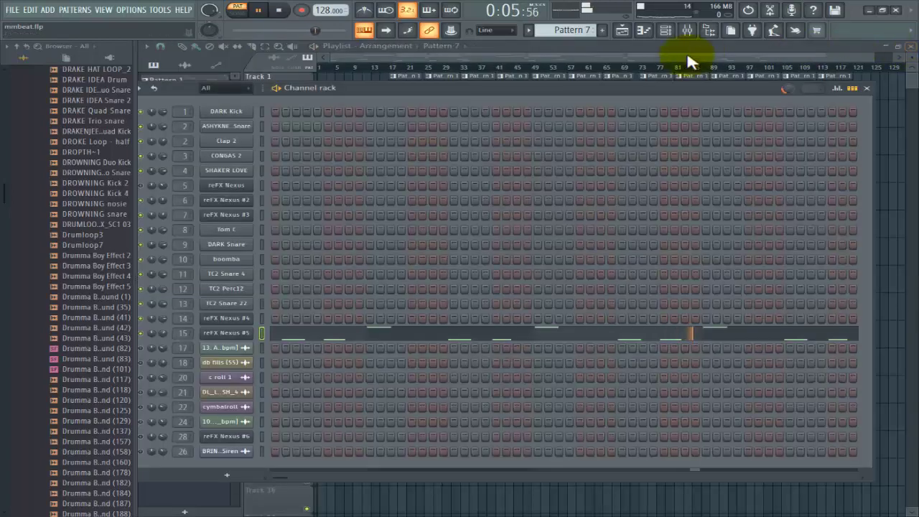
left_click(890, 91)
key("space")
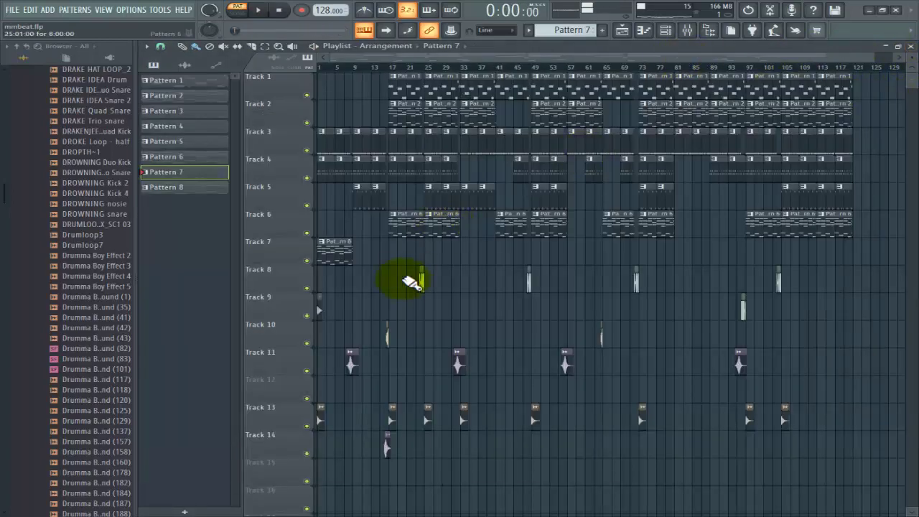
- Switch to Pattern 8, open its reFX Nexus #6 chords in the piano roll and play them through
left_click(332, 253)
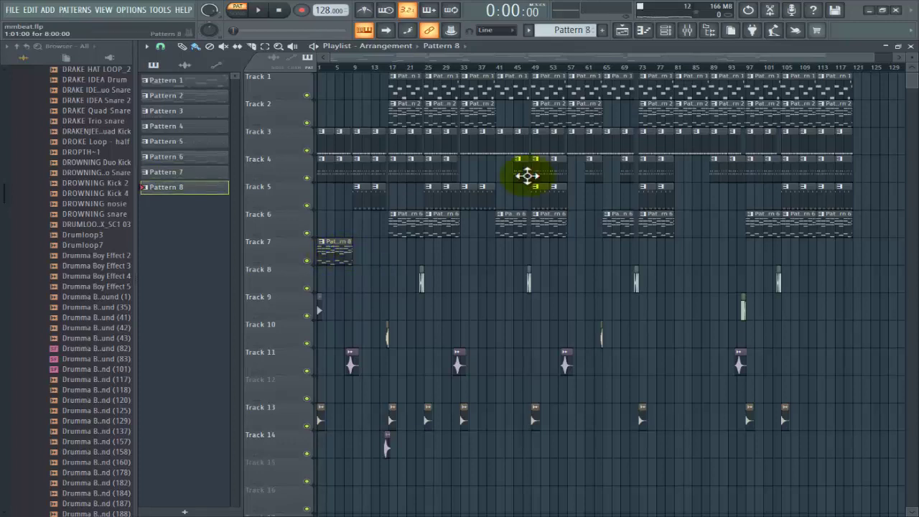
left_click(666, 30)
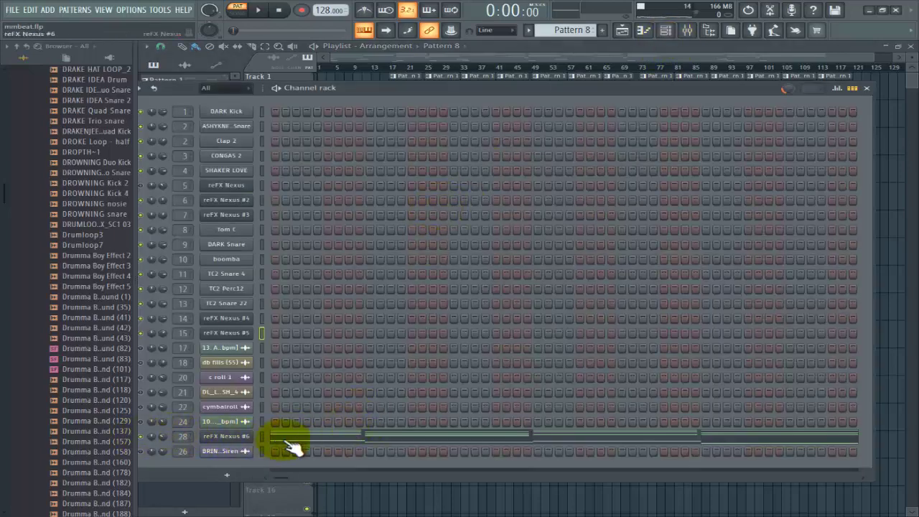
left_click(328, 441)
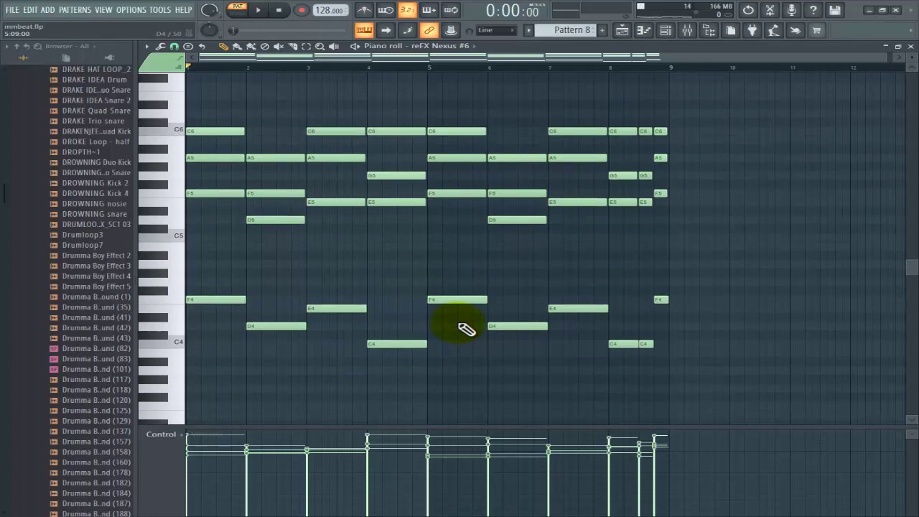
key("space")
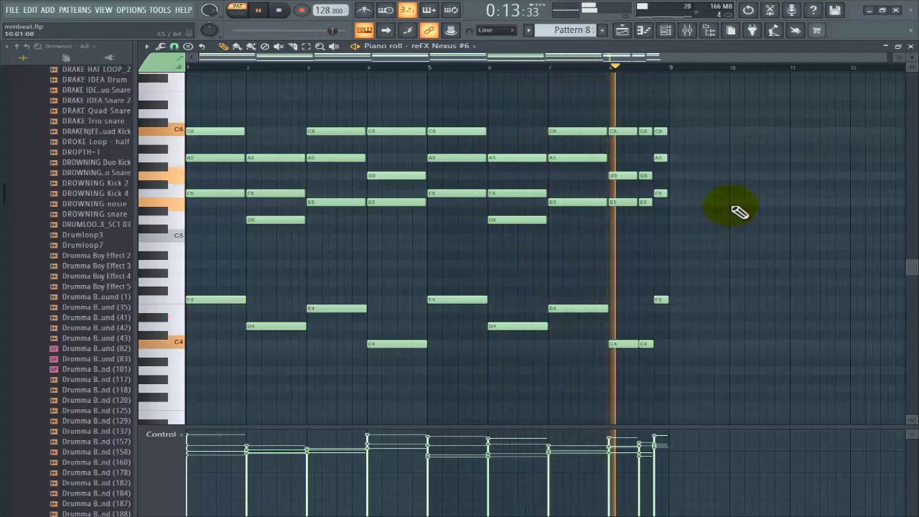
key("space")
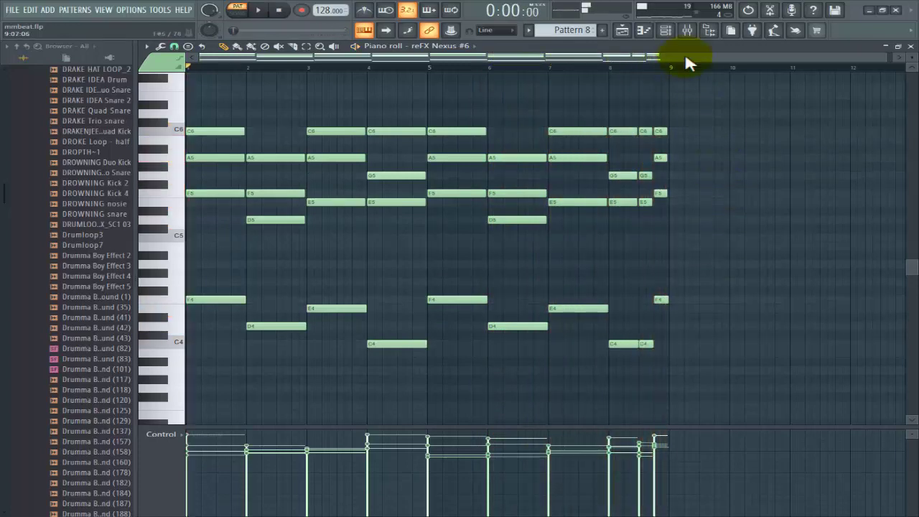
- Check the reFX Nexus #6 mixer track while Pattern 8 plays, and close the open windows to return to the playlist
left_click(690, 31)
key("space")
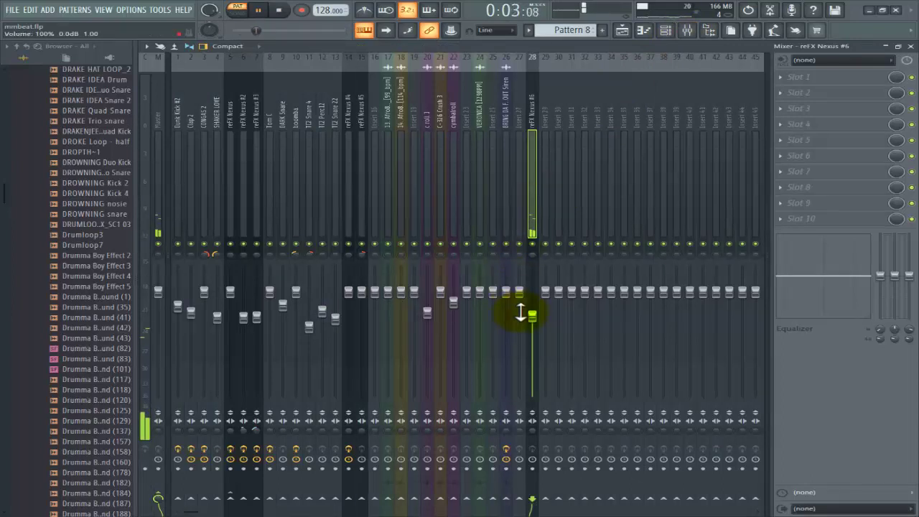
left_click(911, 46)
left_click(908, 46)
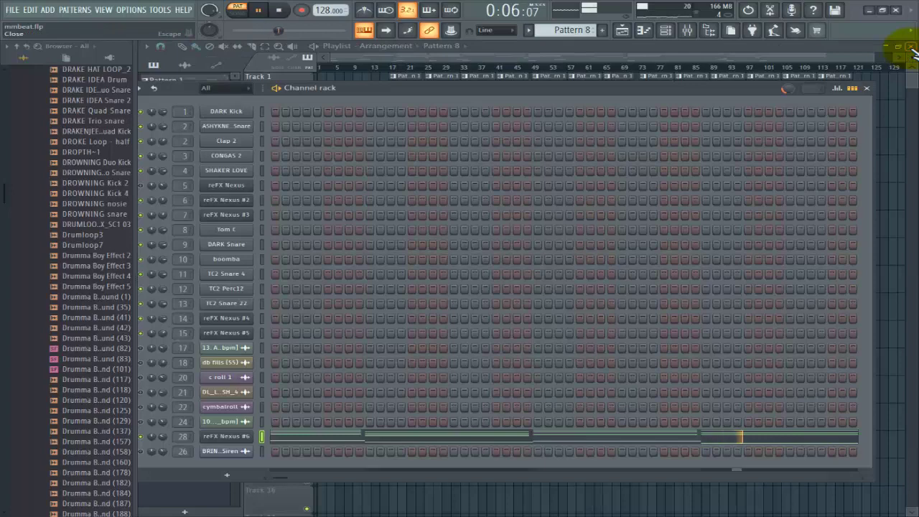
left_click(869, 87)
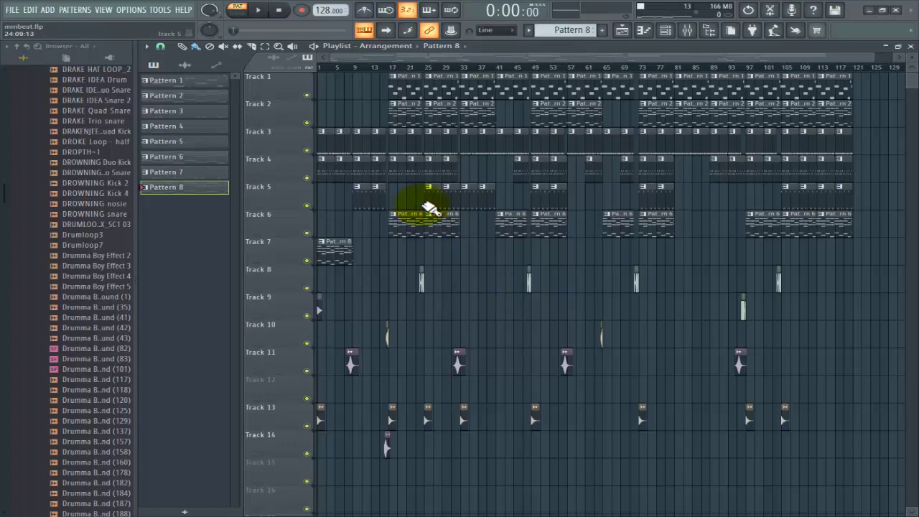
- Switch to Pattern 1 and check the preset loaded in its reFX Nexus channel
left_click(431, 91)
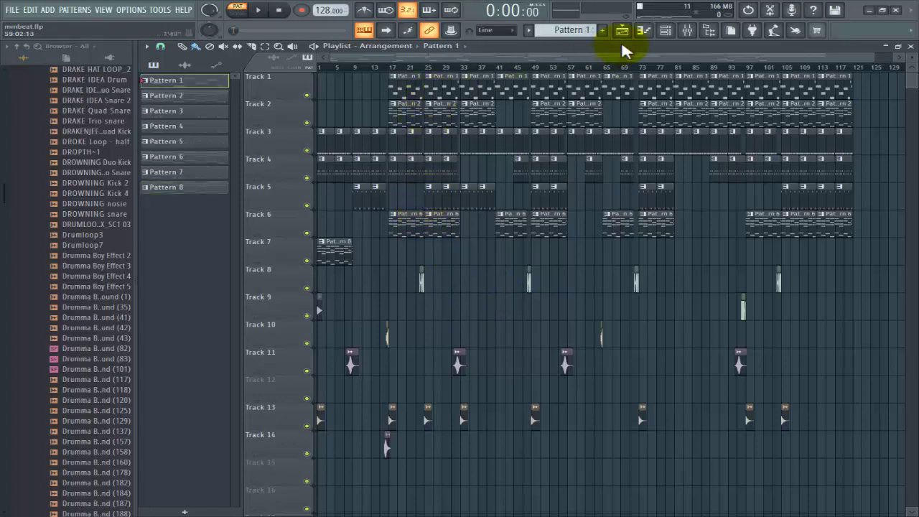
left_click(666, 31)
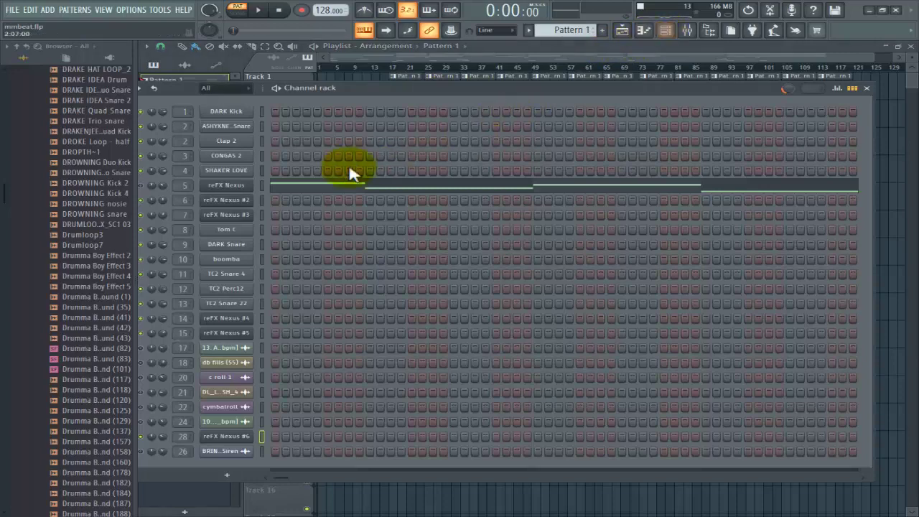
left_click(228, 188)
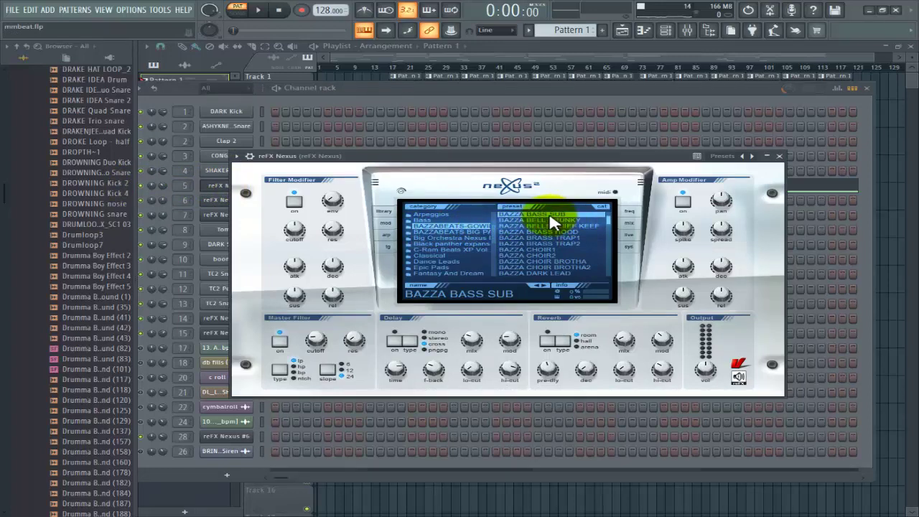
left_click(783, 157)
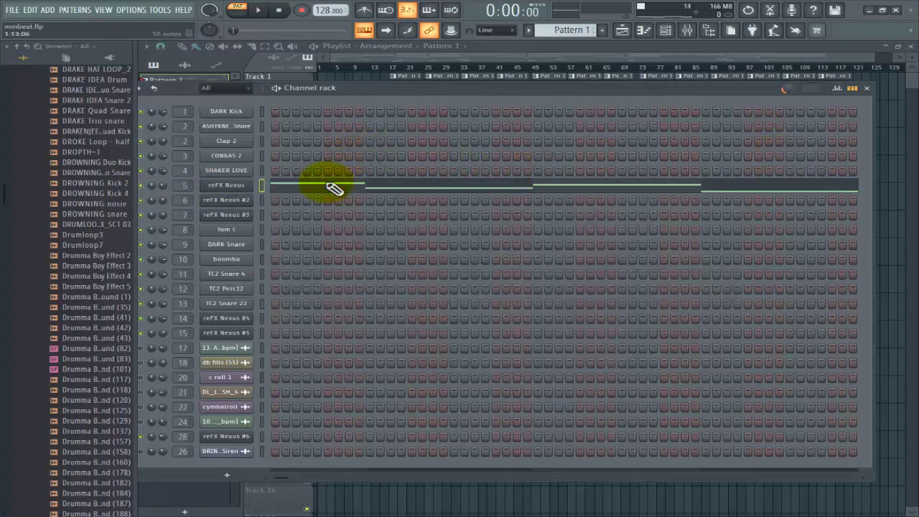
- Open Pattern 1's reFX Nexus bass notes in the piano roll and play the line
left_click(329, 186)
scroll(335, 189, "down", 5)
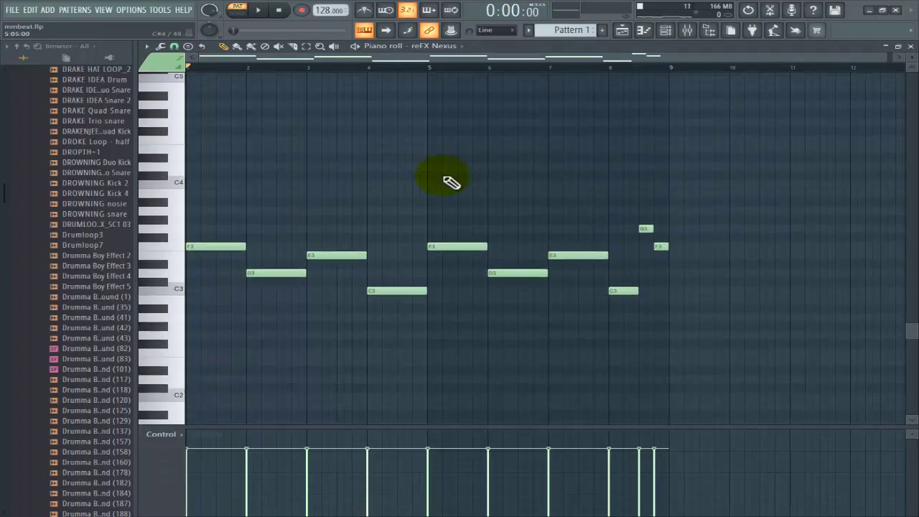
key("space")
key("space")
key("space")
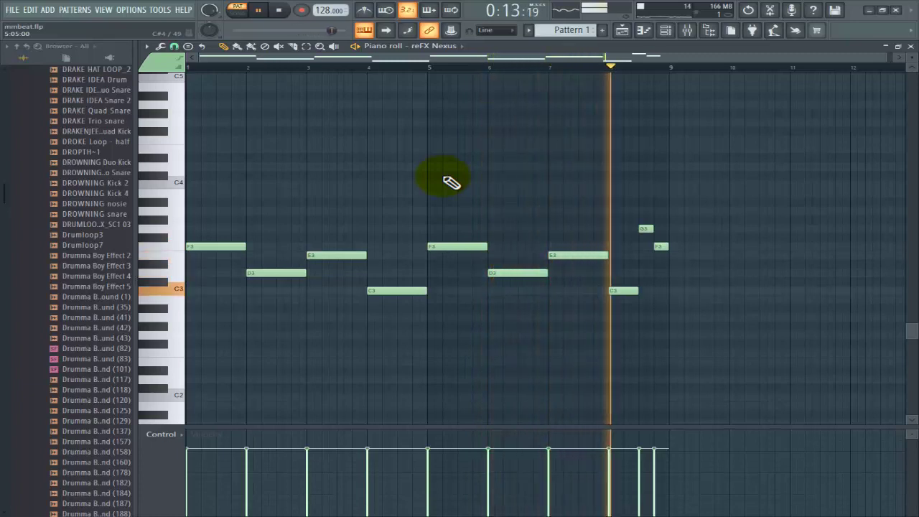
key("space")
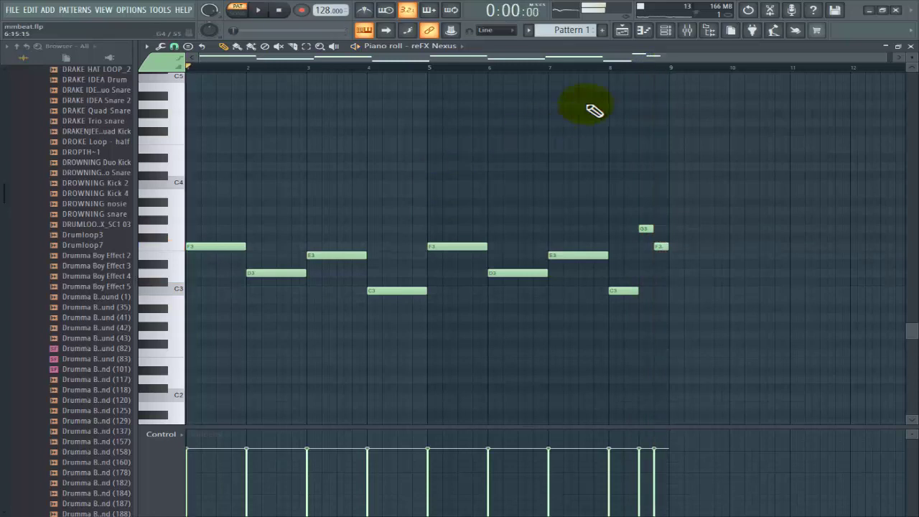
- Inspect Fruity Limiter and its sidechain setting on the reFX Nexus mixer track, checking the Dunk Kick #2 track as well
left_click(690, 33)
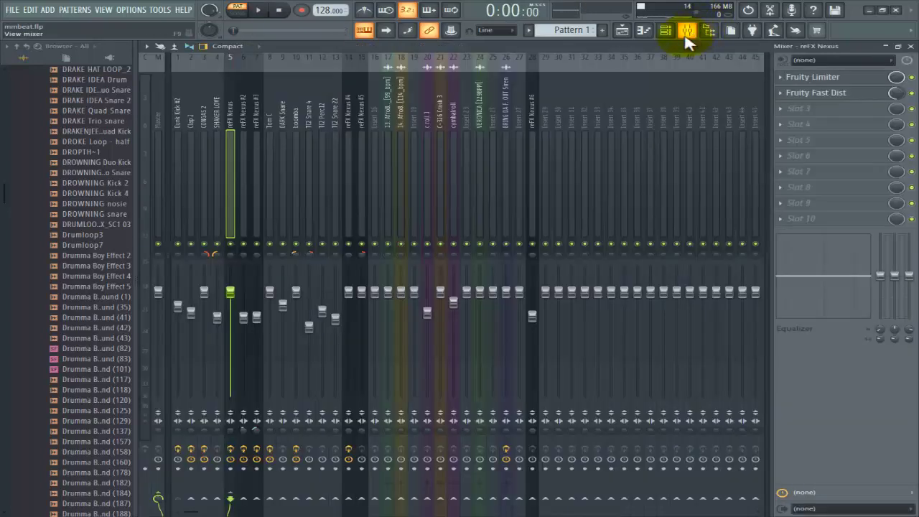
left_click(853, 79)
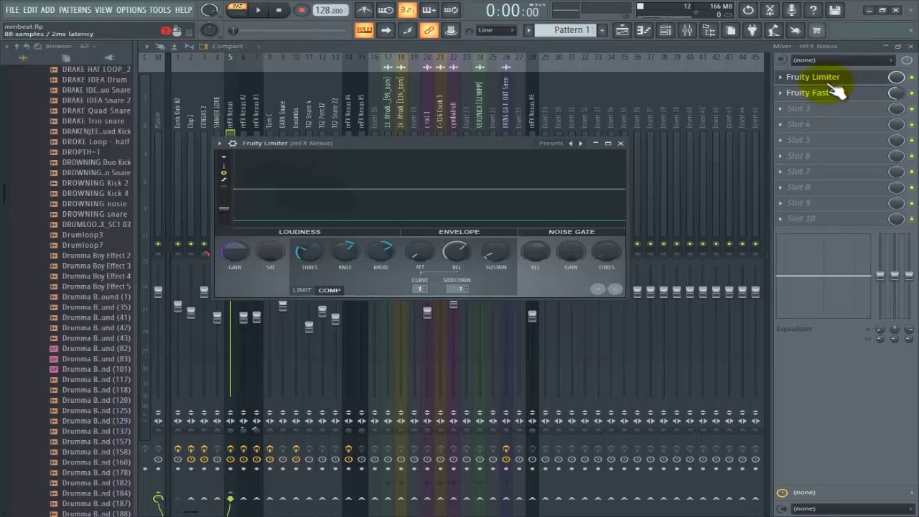
left_click(180, 190)
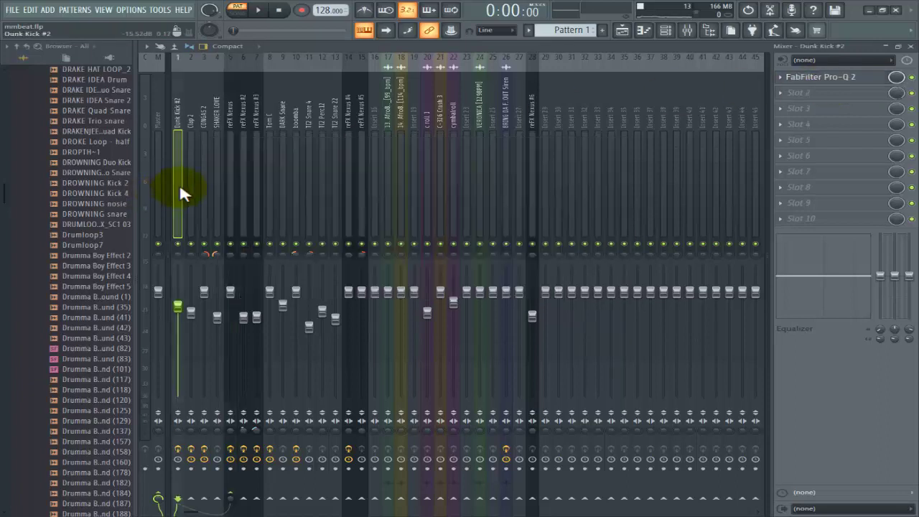
left_click(232, 191)
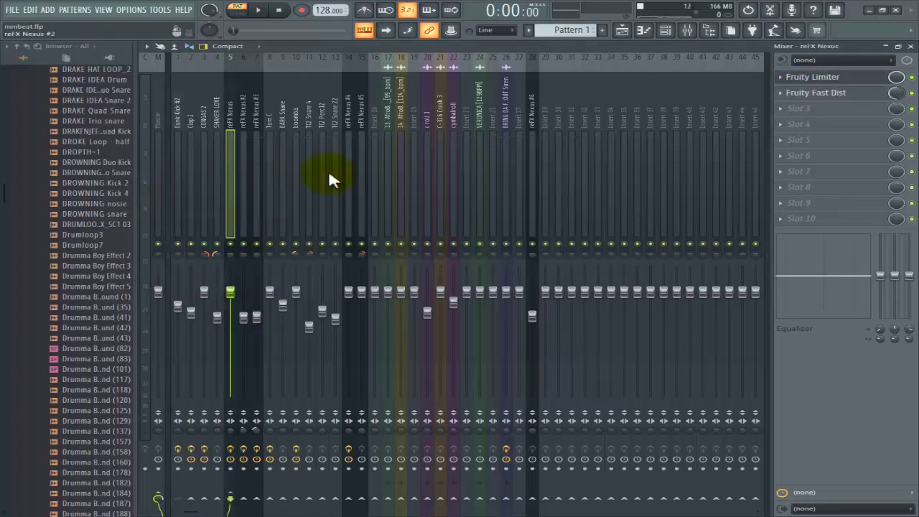
left_click(849, 78)
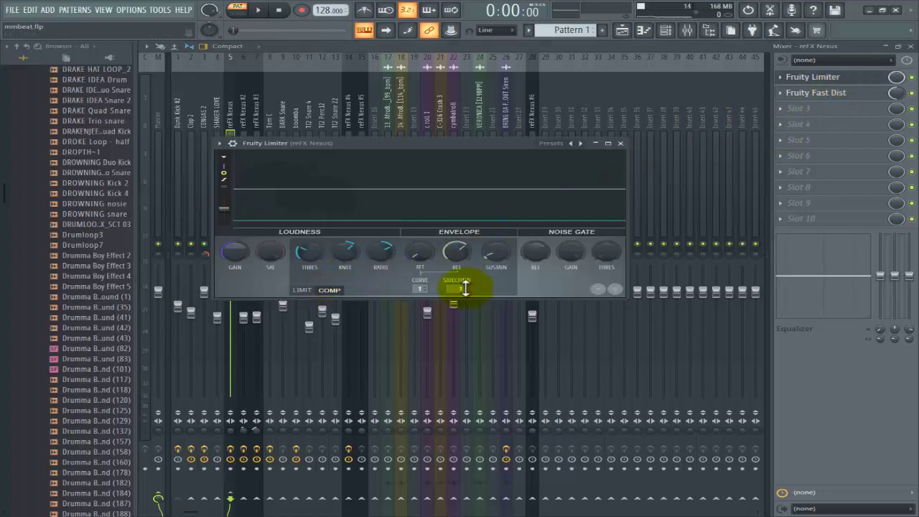
- Play the bass line with Fruity Fast Dist bypassed on the reFX Nexus track, and inspect the distortion's settings
left_click(622, 143)
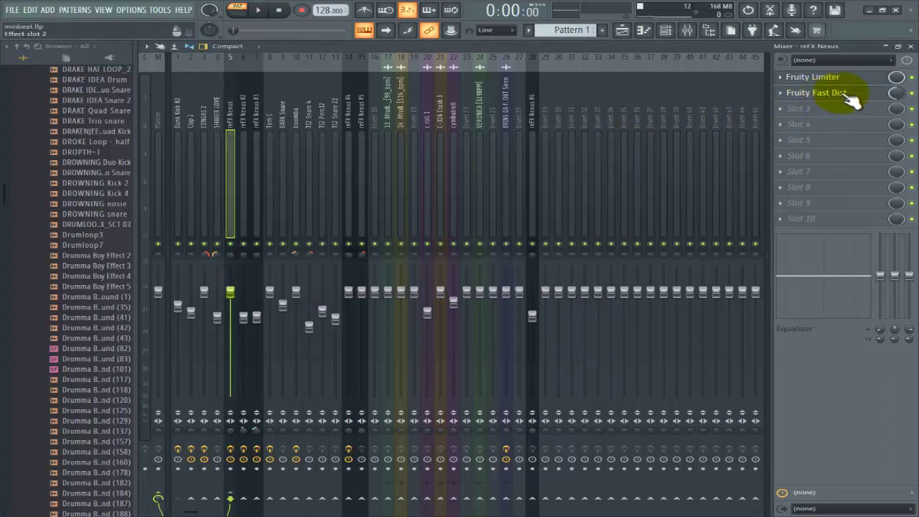
left_click(851, 99)
left_click(852, 99)
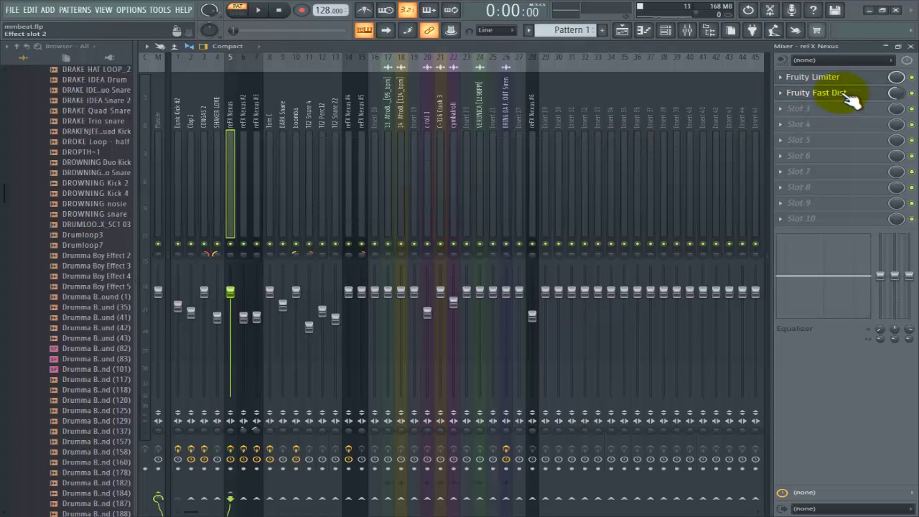
left_click(908, 95)
key("space")
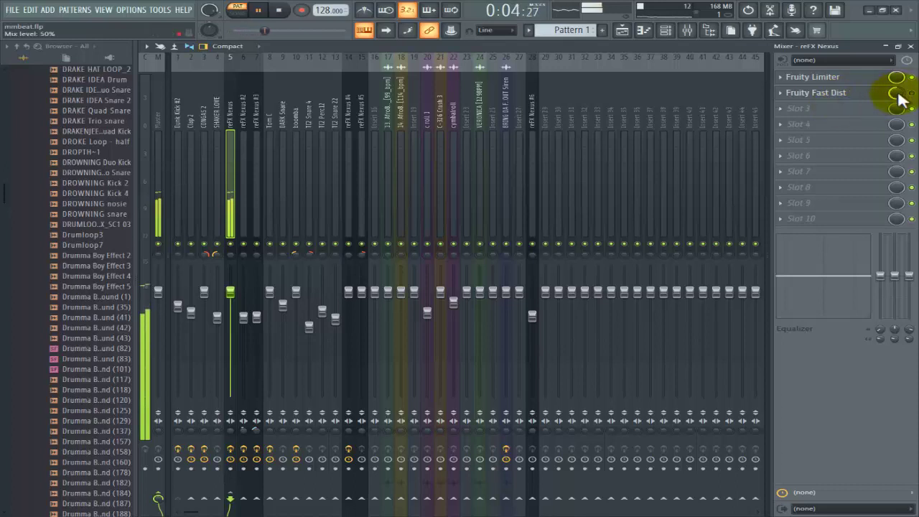
key("space")
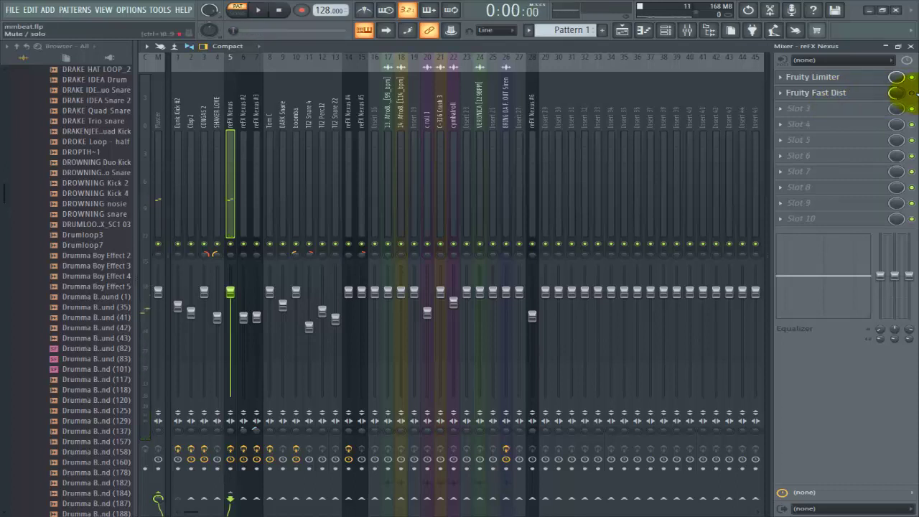
left_click(859, 94)
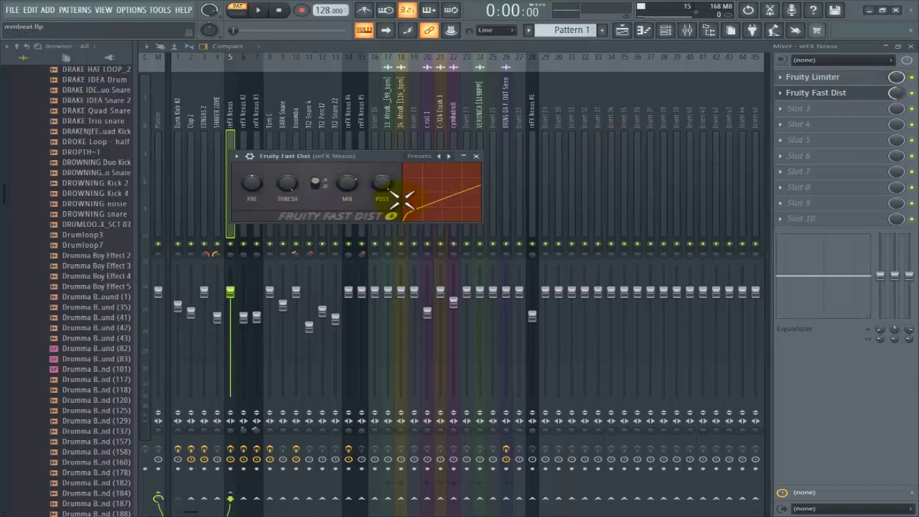
left_click(476, 156)
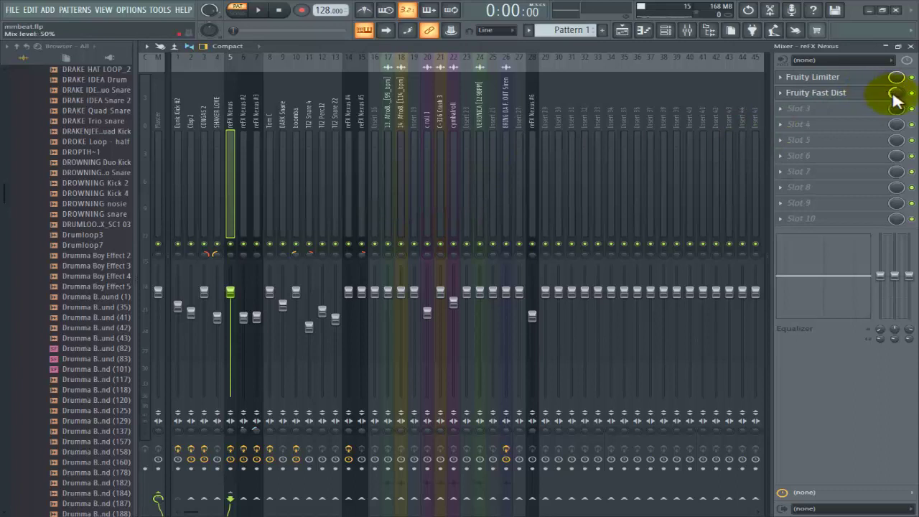
- Audition the bass with Fruity Fast Dist's mix level raised to 100%, and return the level to 50%
left_click_drag(897, 100, 896, 72)
key("space")
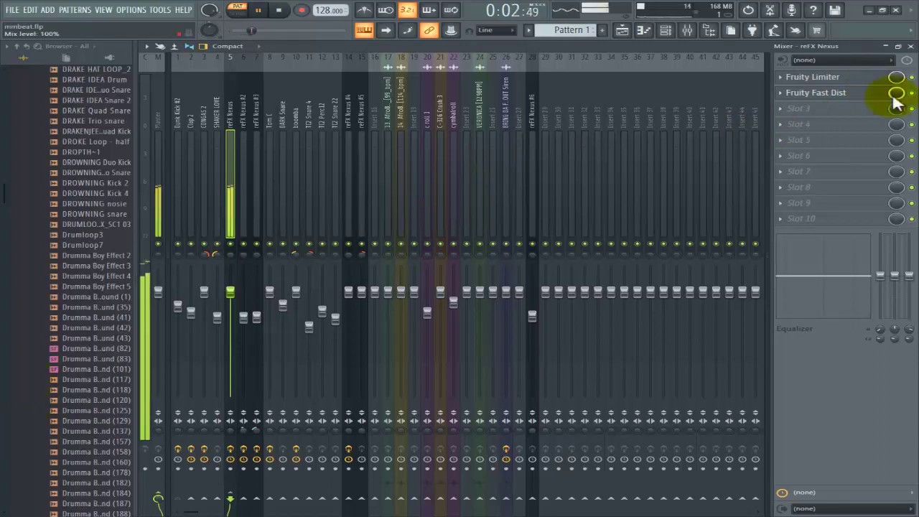
left_click_drag(896, 91, 891, 157)
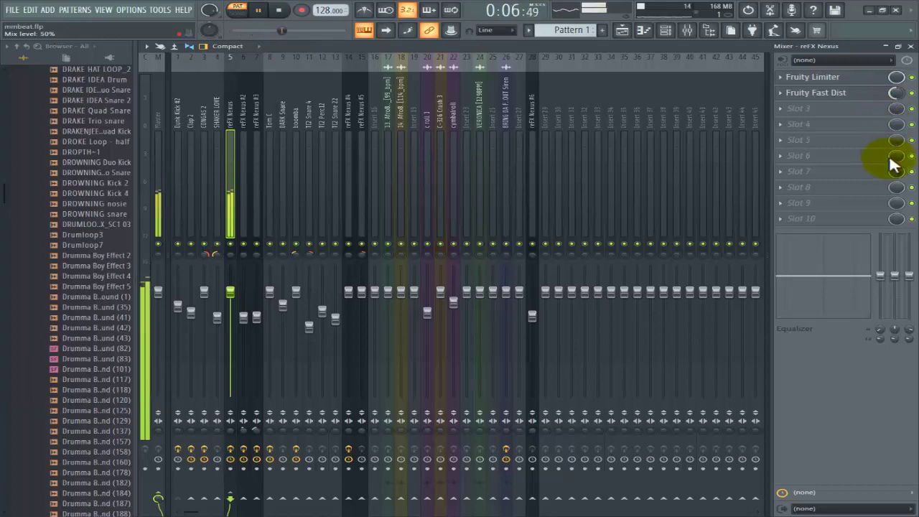
key("space")
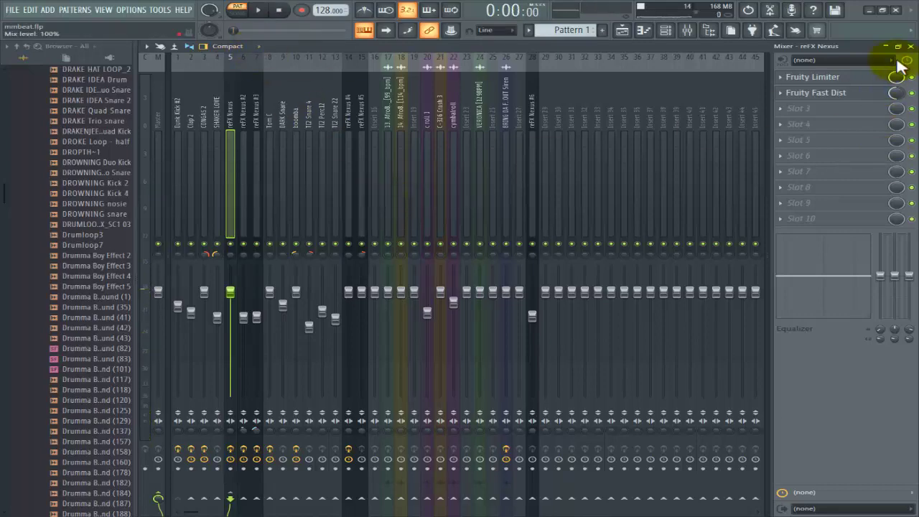
- Close the mixer, the bass piano roll and the channel rack to return to the playlist
key("F7")
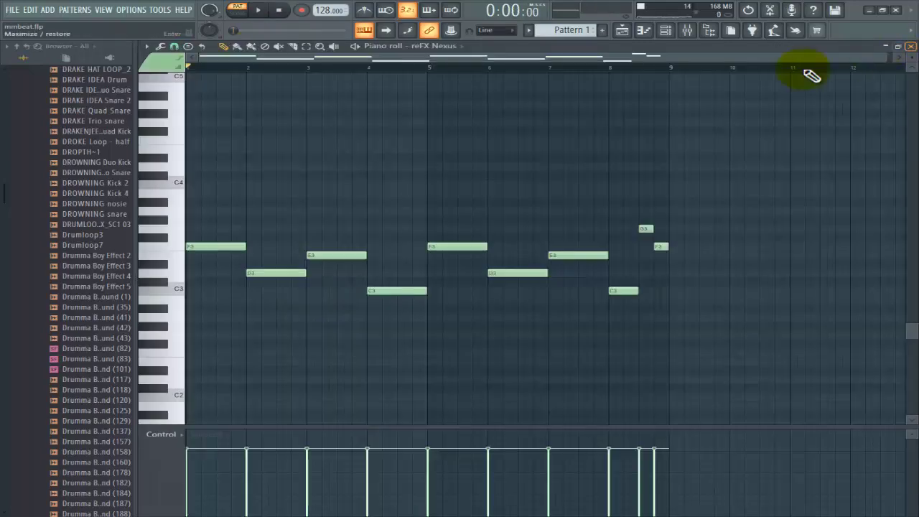
left_click(911, 46)
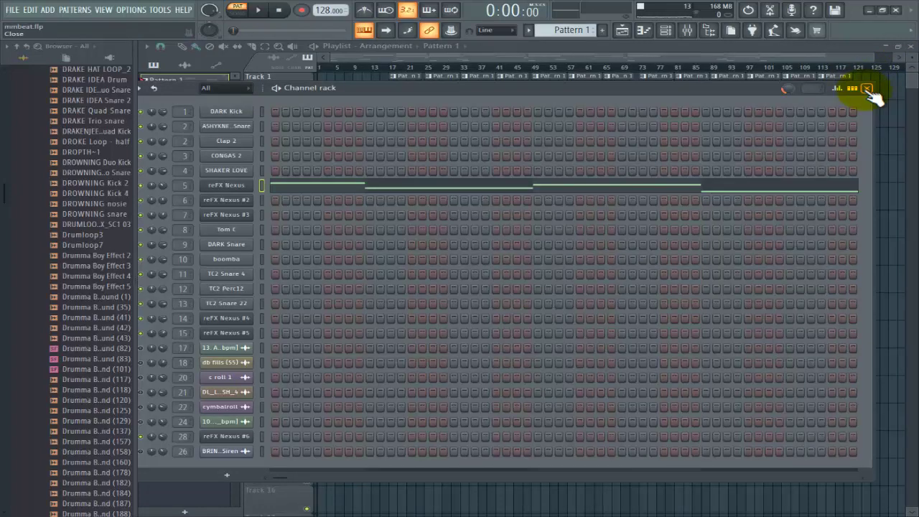
left_click(868, 89)
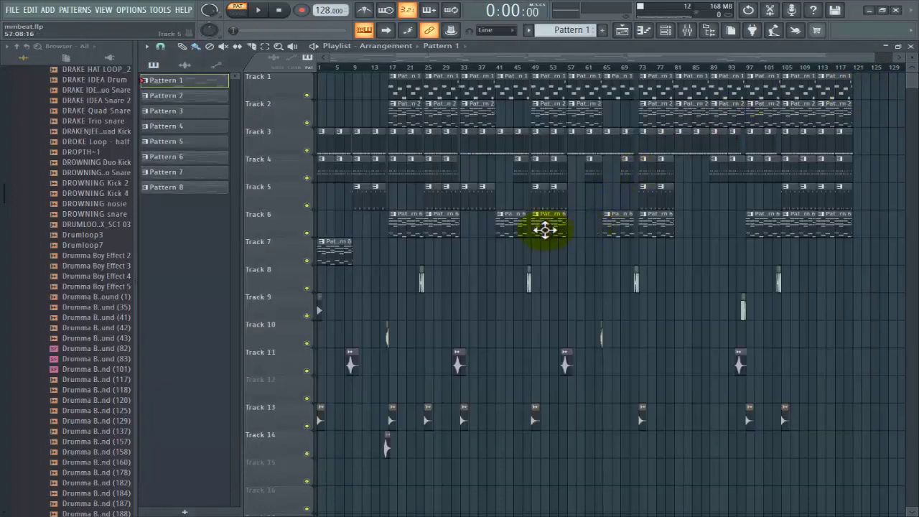
- Switch to Pattern 6, reposition its channel rack, unmute all the muted audio clip channels, and return to the playlist
left_click(431, 227)
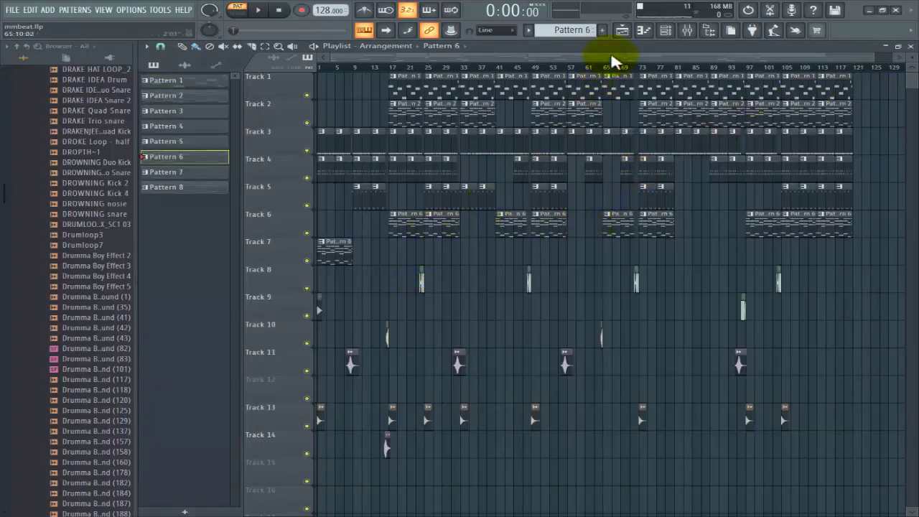
left_click(667, 29)
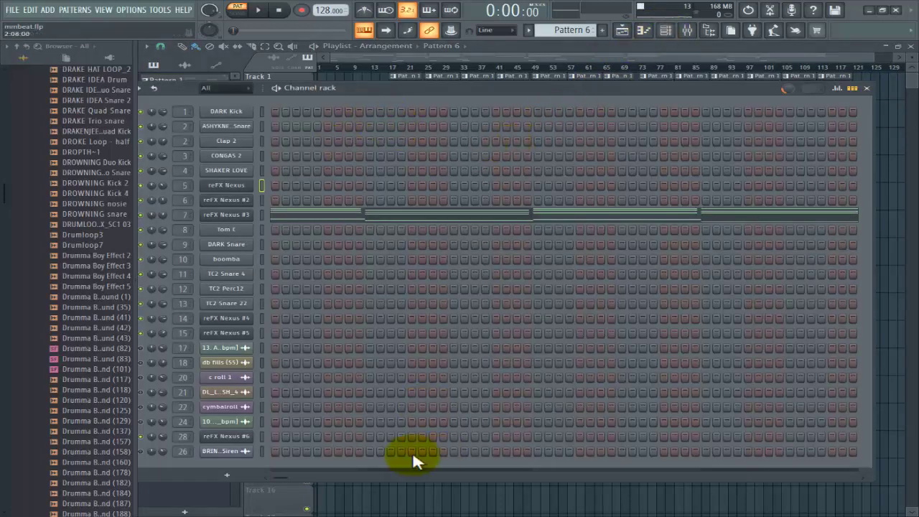
left_click_drag(280, 480, 252, 482)
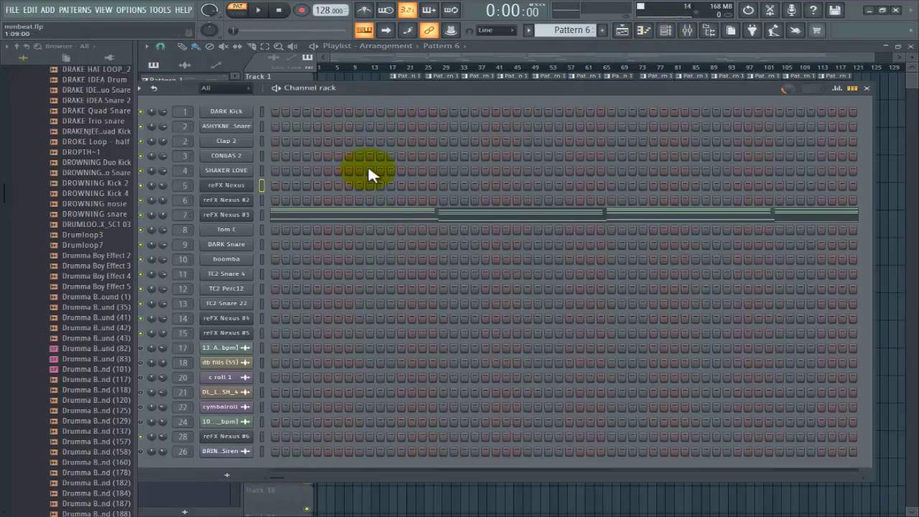
left_click_drag(375, 97, 472, 97)
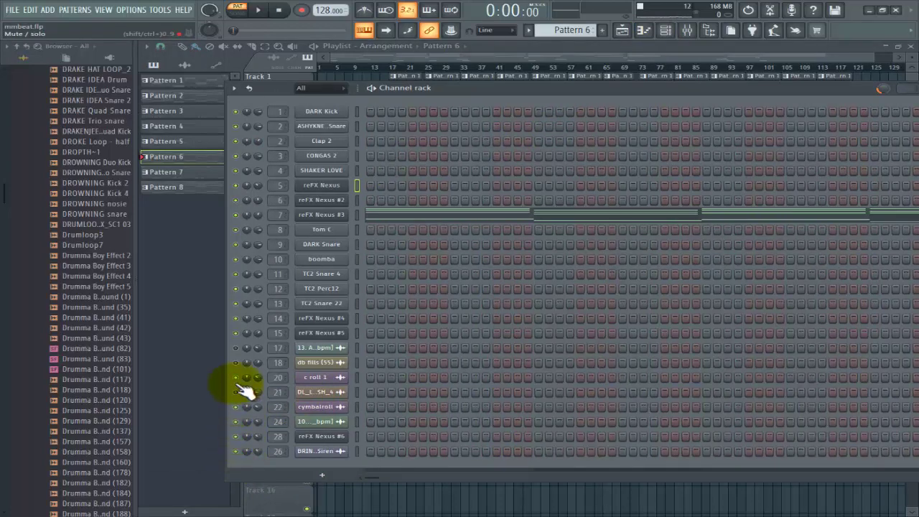
left_click(235, 363)
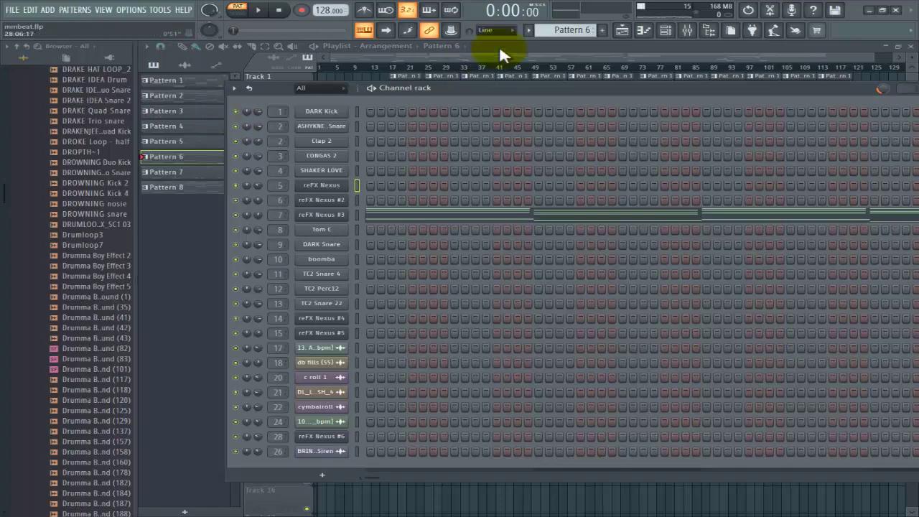
left_click(528, 46)
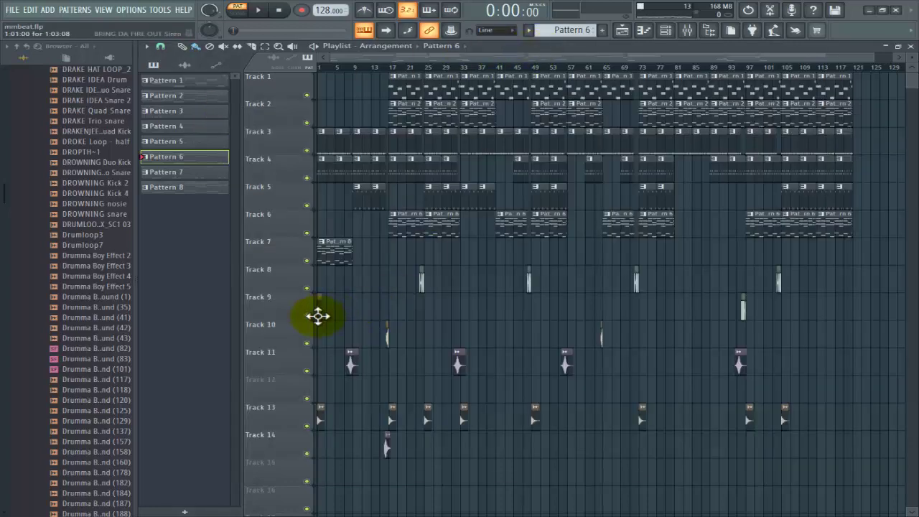
- Inspect the BRING DA FIRE OUT Siren sample on Track 9 and the DL_LEX CRASH_4 sample at the start of Track 13
double_click(322, 316)
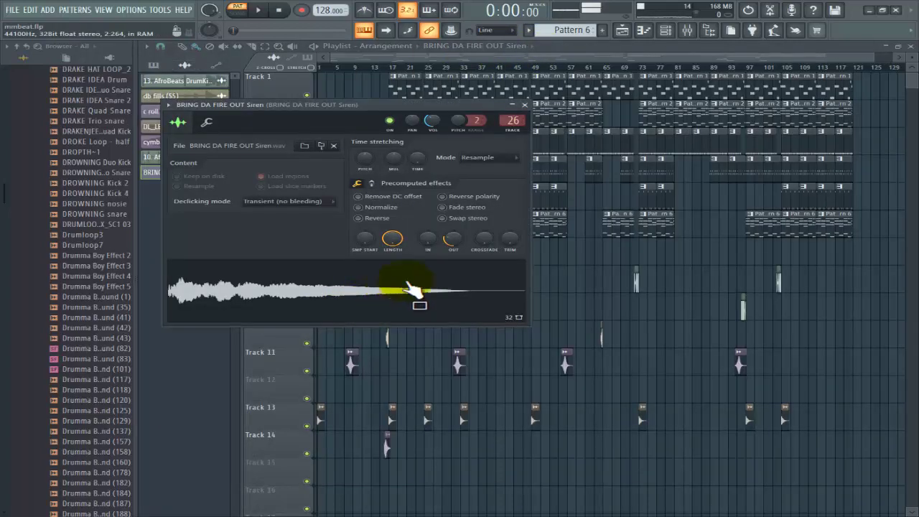
scroll(505, 119, "up", 1)
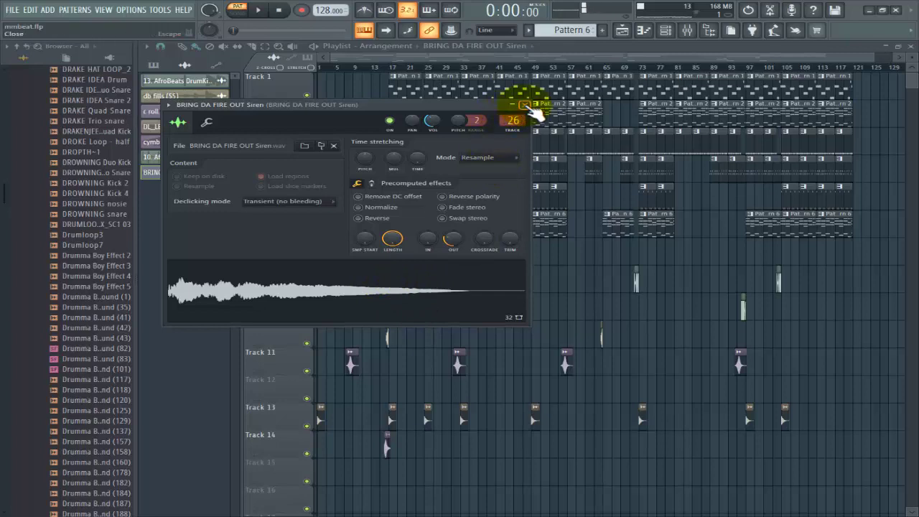
left_click(527, 106)
left_click(324, 415)
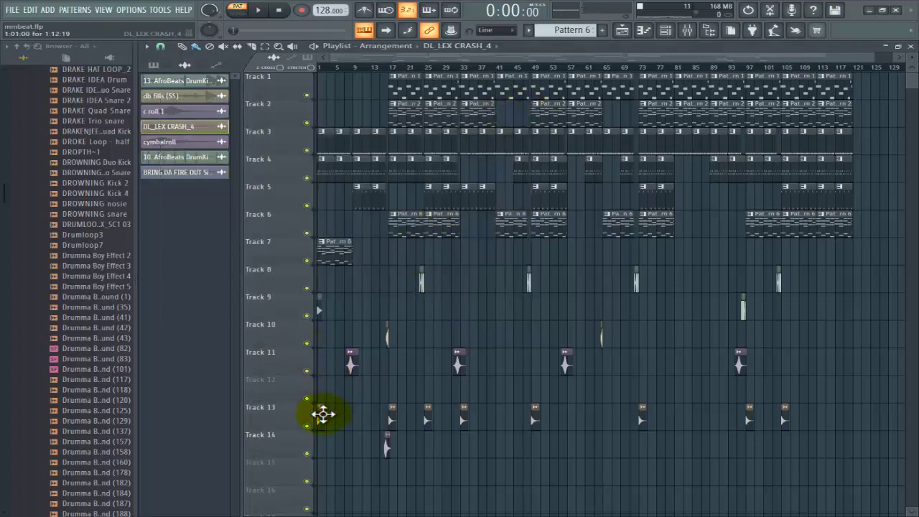
double_click(324, 415)
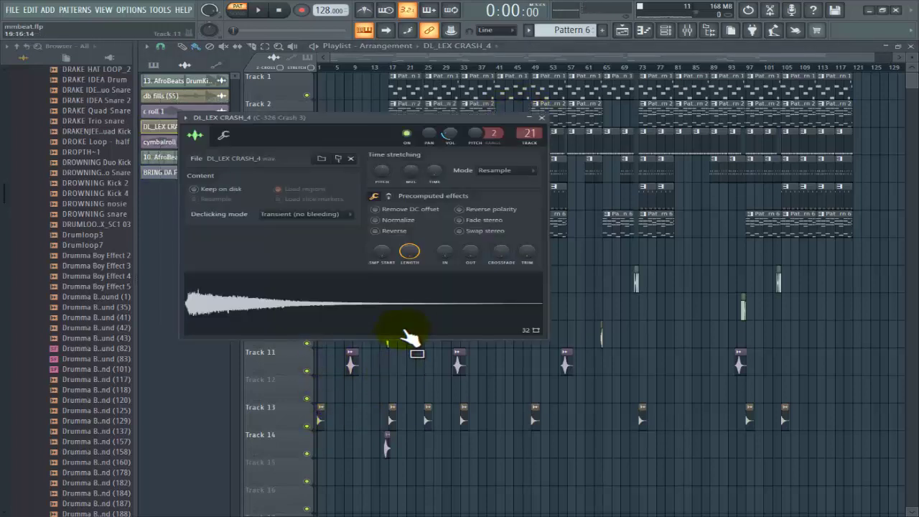
left_click(542, 117)
- Inspect and audition the c roll 1 sample on Track 11 and the db fills (55) sample on Track 10
left_click(391, 332)
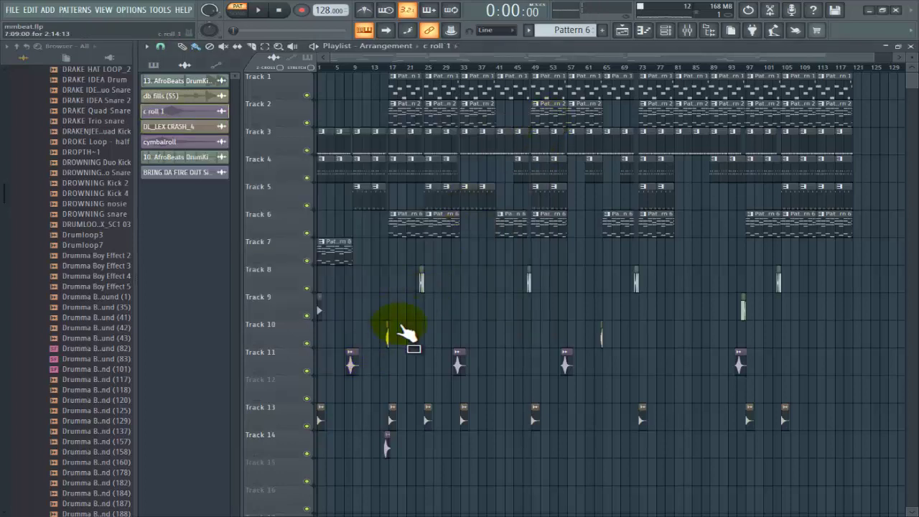
double_click(404, 331)
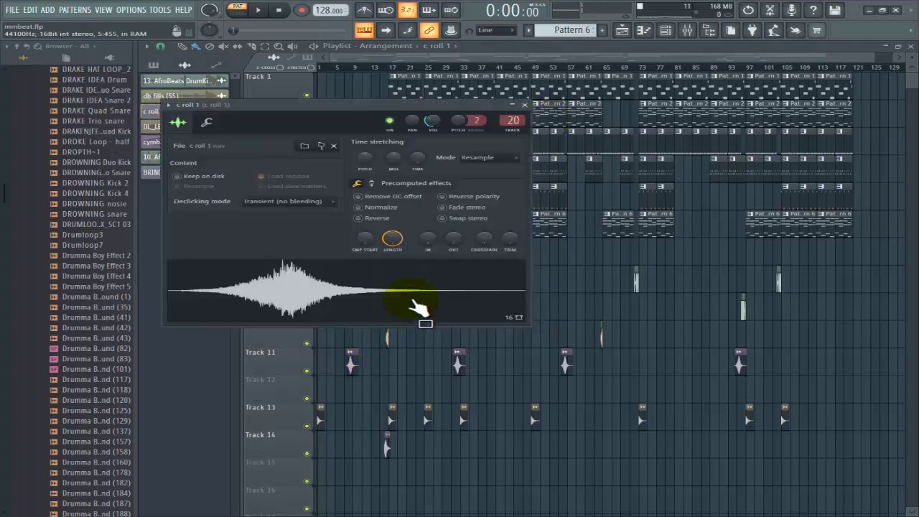
left_click(525, 105)
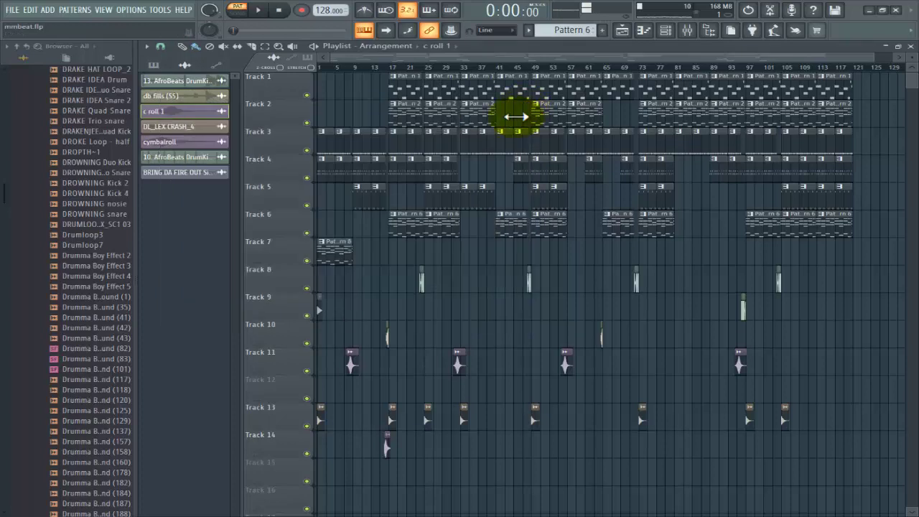
double_click(386, 336)
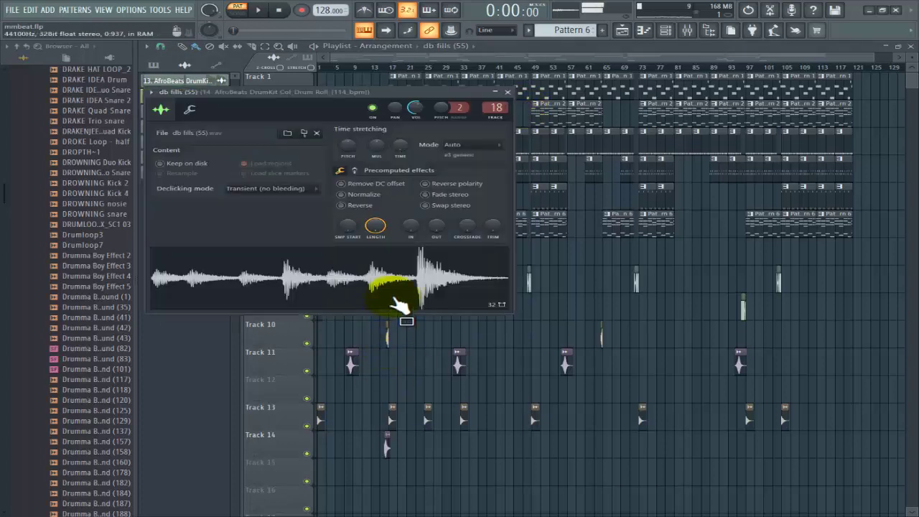
left_click(507, 92)
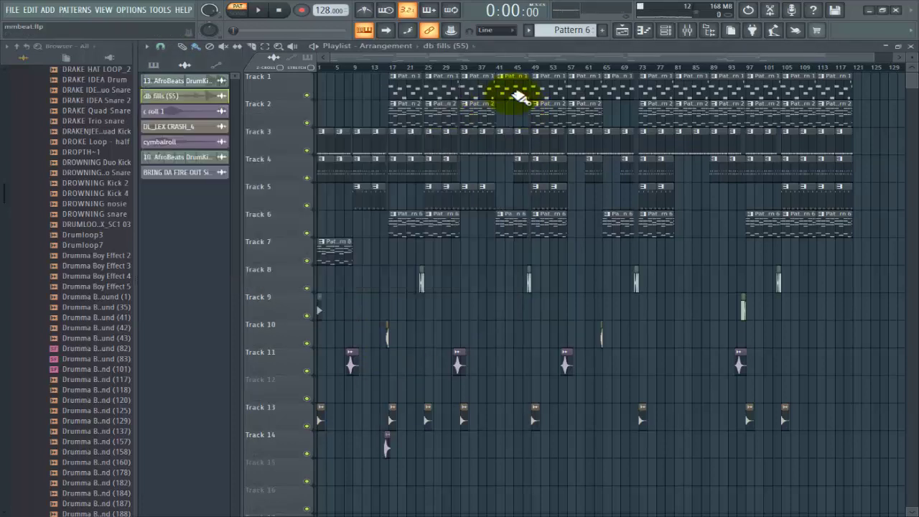
- Check the DL_LEX CRASH_4 clip at bar 17 on Track 13 and audition the cymbalroll sample on Track 14
double_click(394, 424)
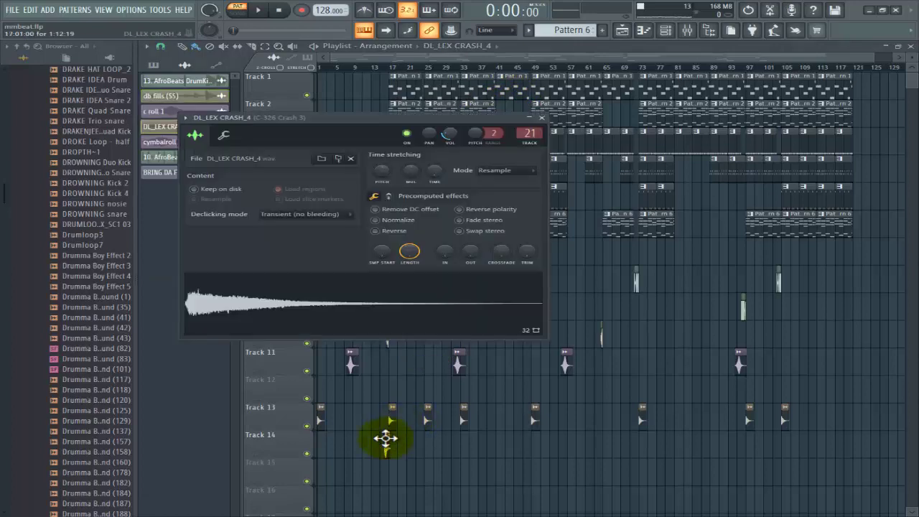
left_click(542, 118)
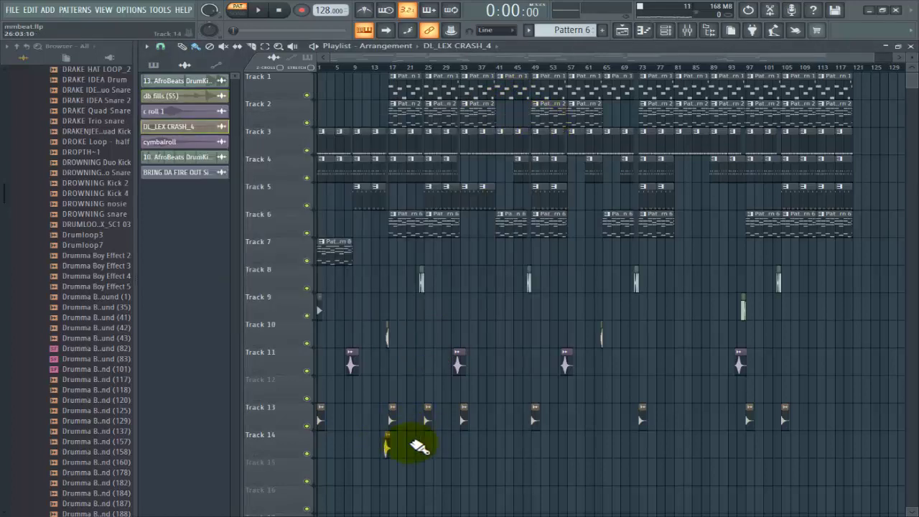
double_click(386, 450)
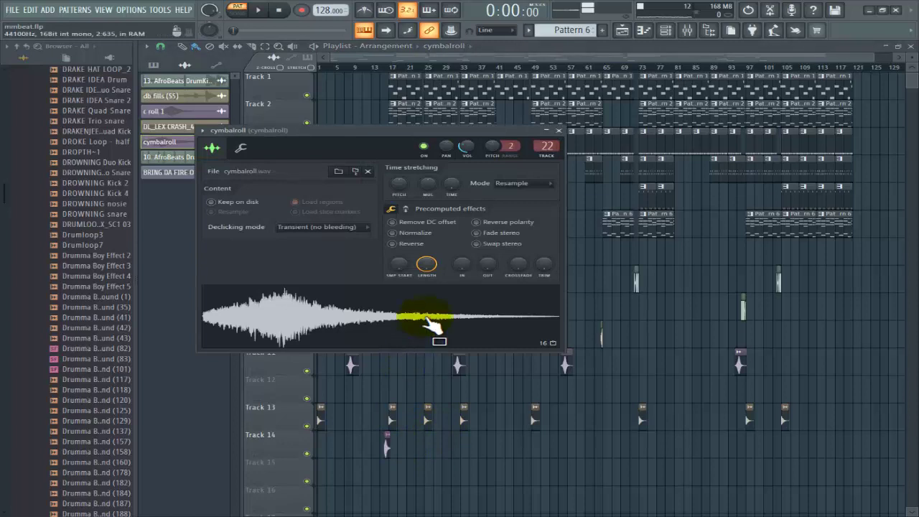
left_click(559, 131)
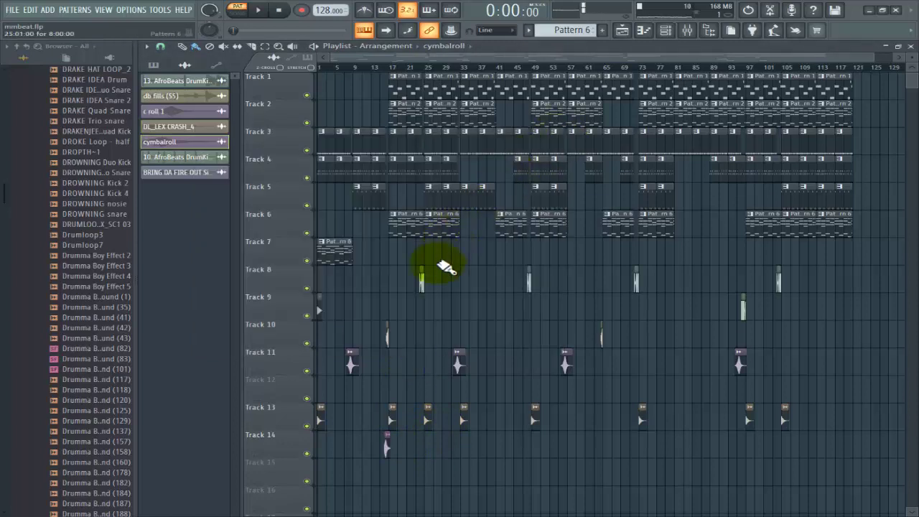
- Audition the 13. AfroBeats DrumKit Col_Drum Roll_[99_bpm] sample used on Track 8, and close its settings
double_click(421, 286)
left_click(495, 368)
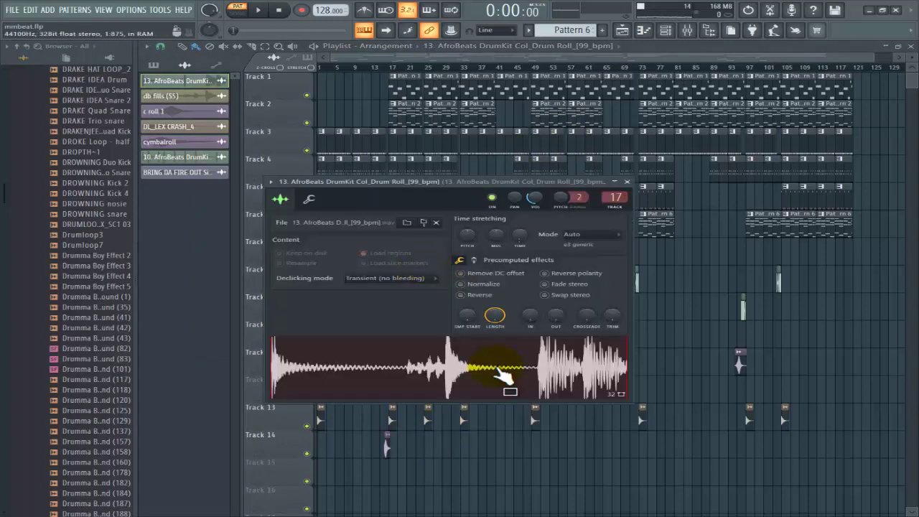
left_click(628, 182)
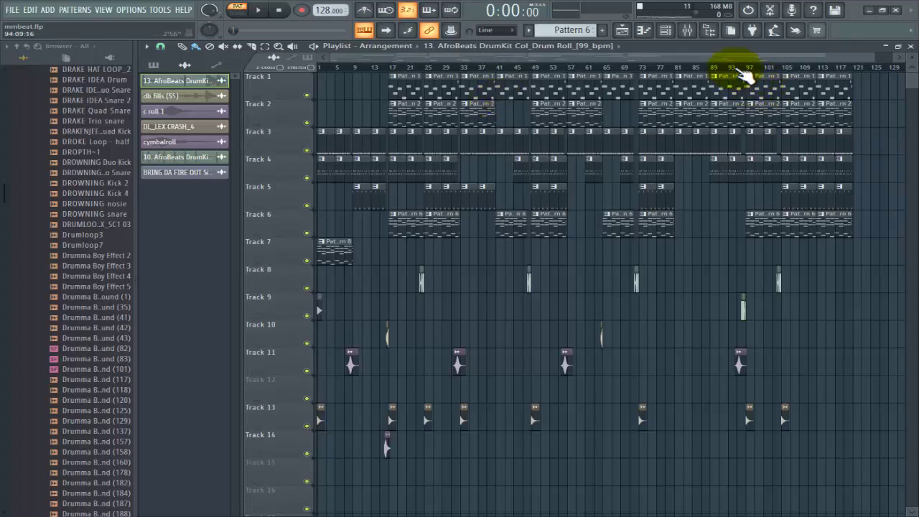
- Play the closing section of the full arrangement in song mode through its end, and stop playback
key("space")
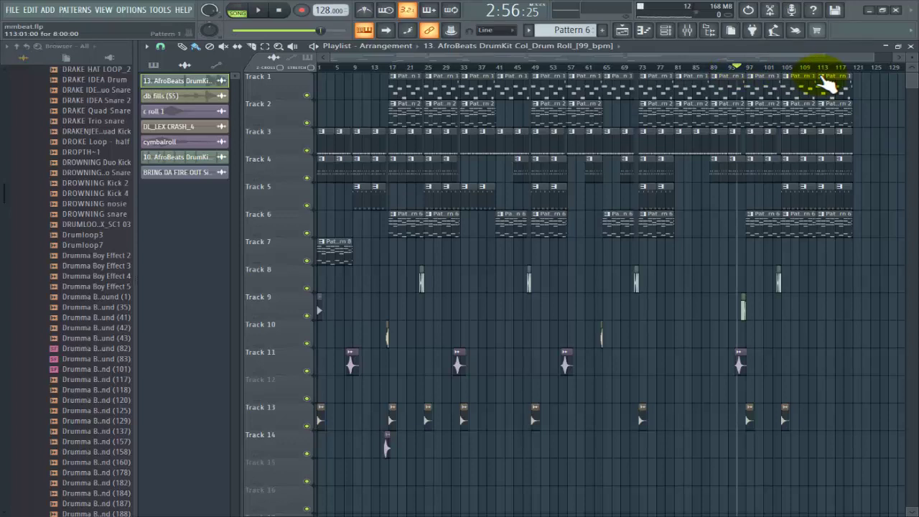
key("space")
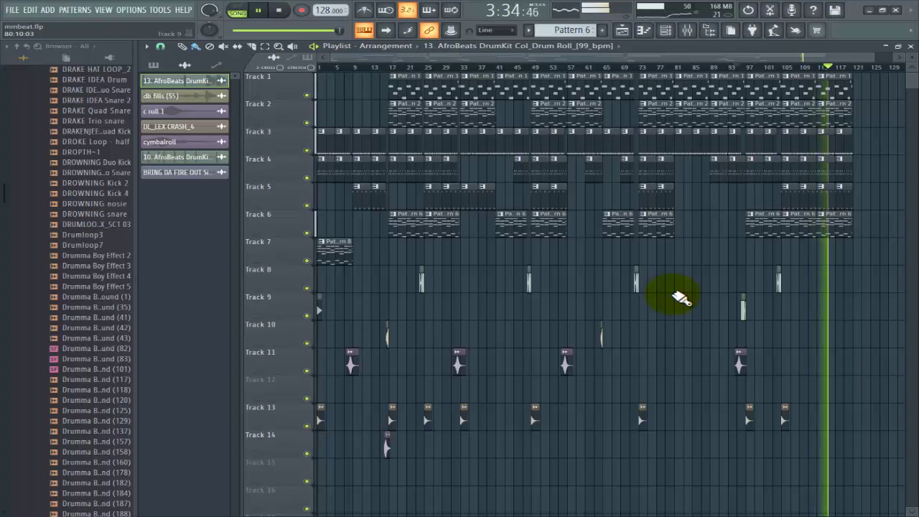
left_click(859, 282)
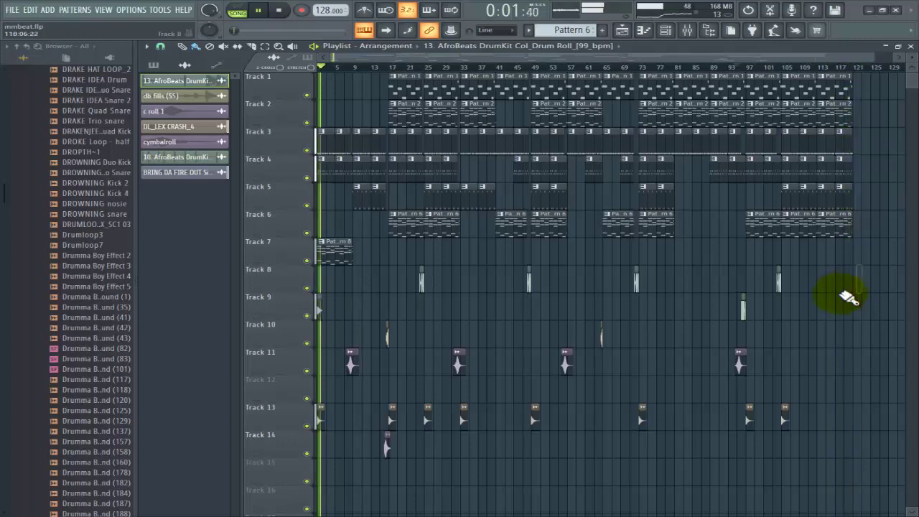
key("space")
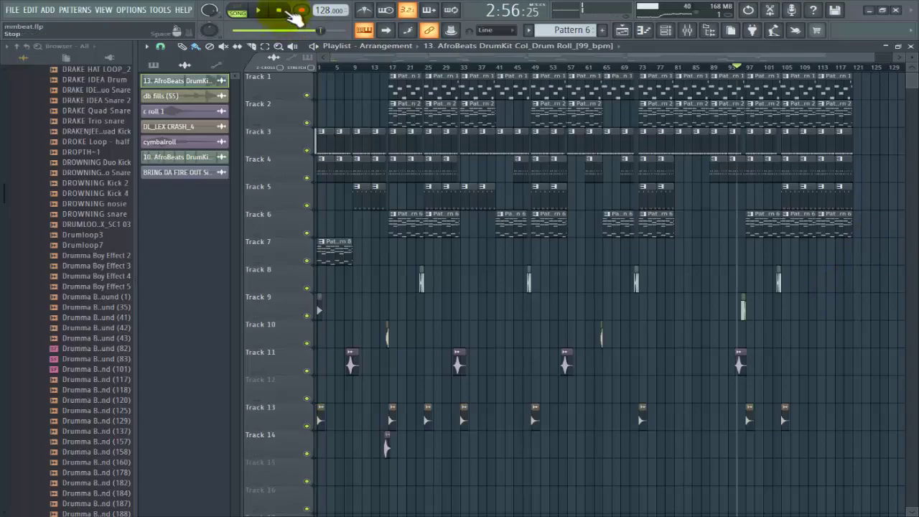